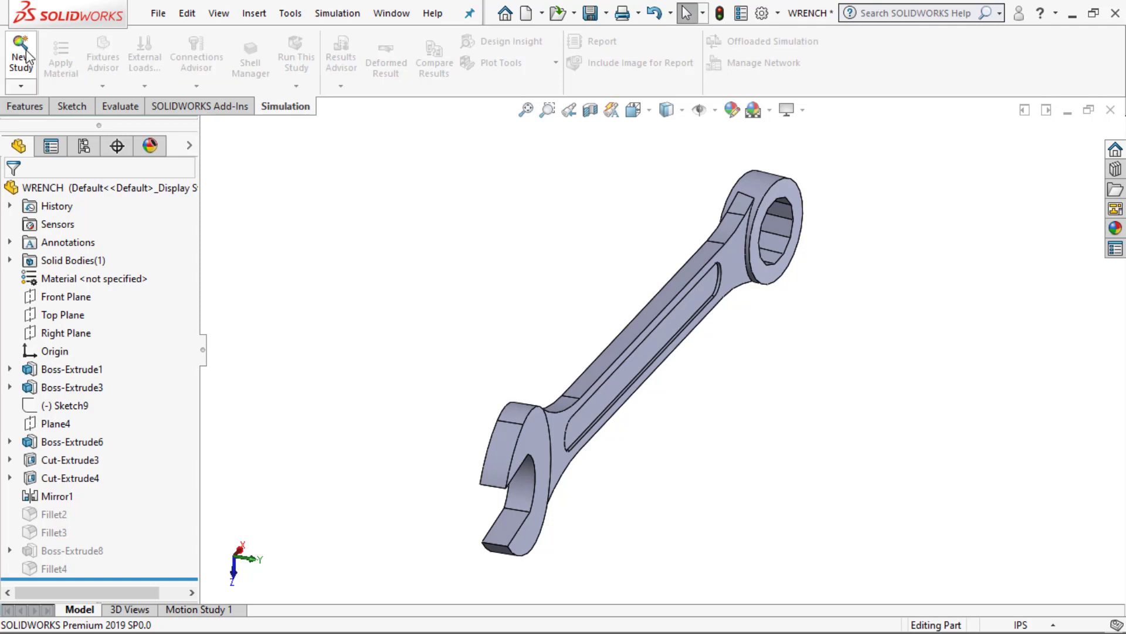
Create a static simulation study for the wrench and open the material library for the study's part.
left_click(20, 58)
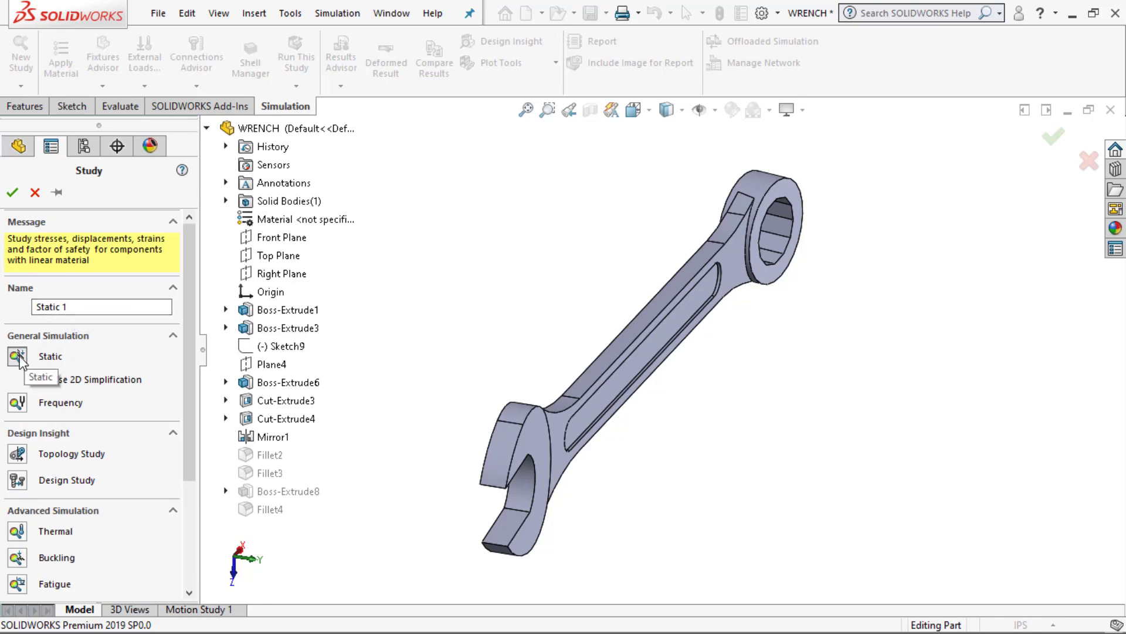
left_click(12, 193)
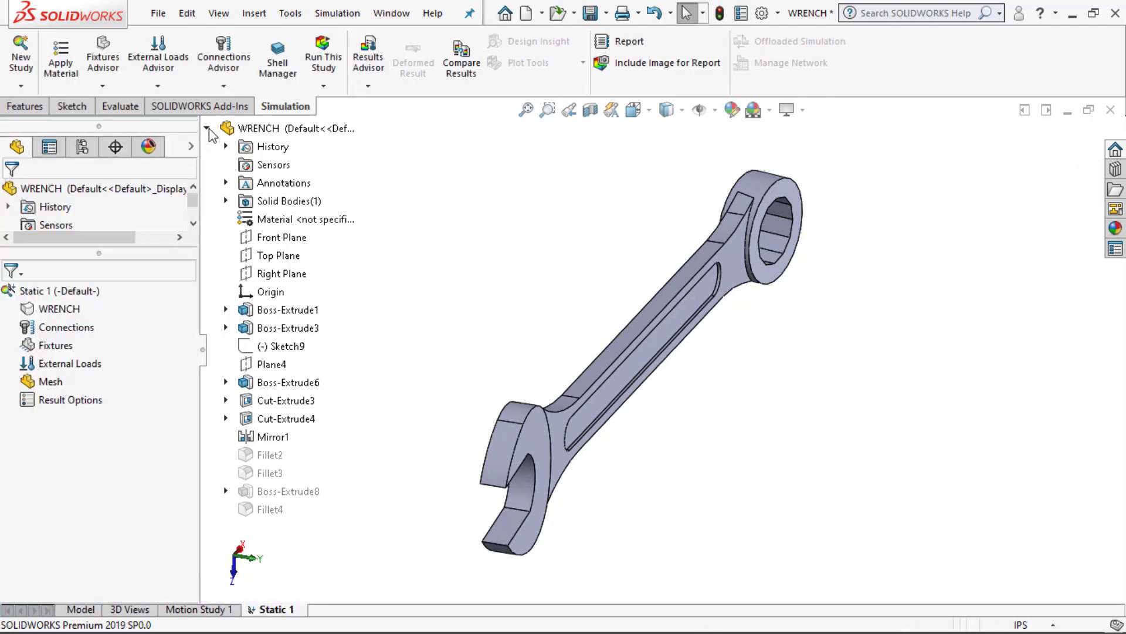
left_click(47, 315)
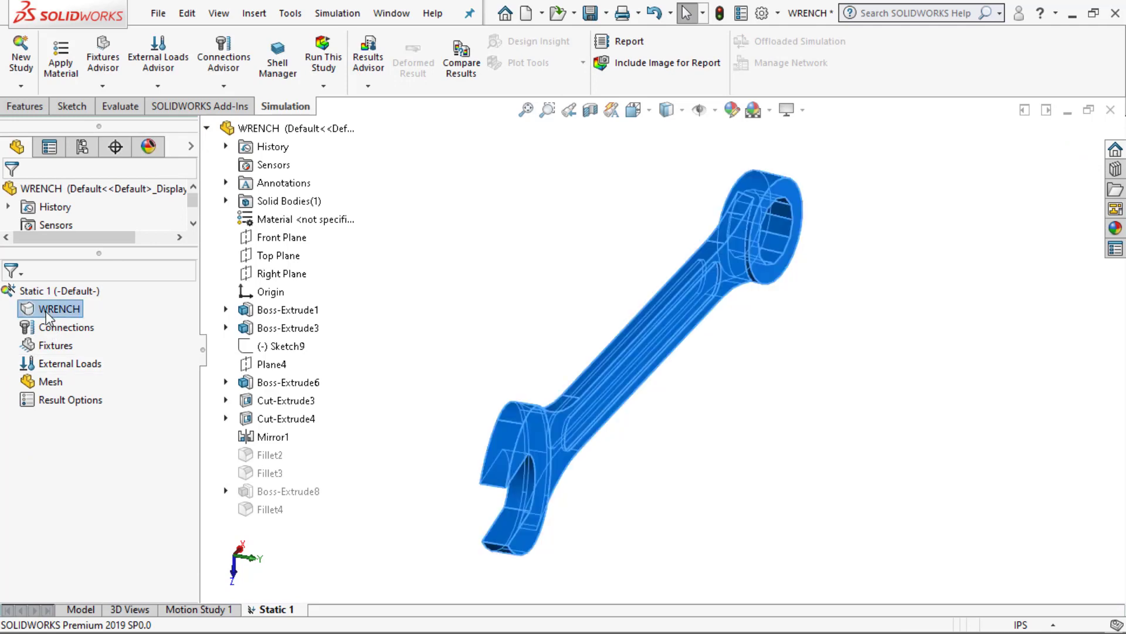
right_click(47, 314)
left_click(115, 323)
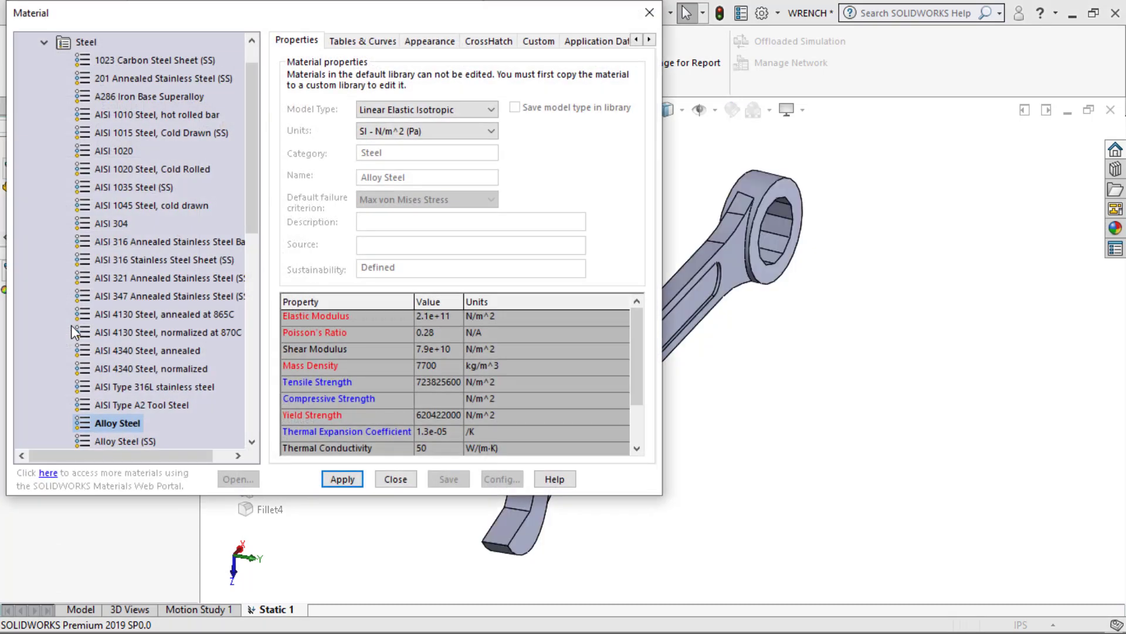
Display the properties of 1023 Carbon Steel Sheet (SS) with the units set to SI - N/mm^2 (MPa).
left_click(137, 61)
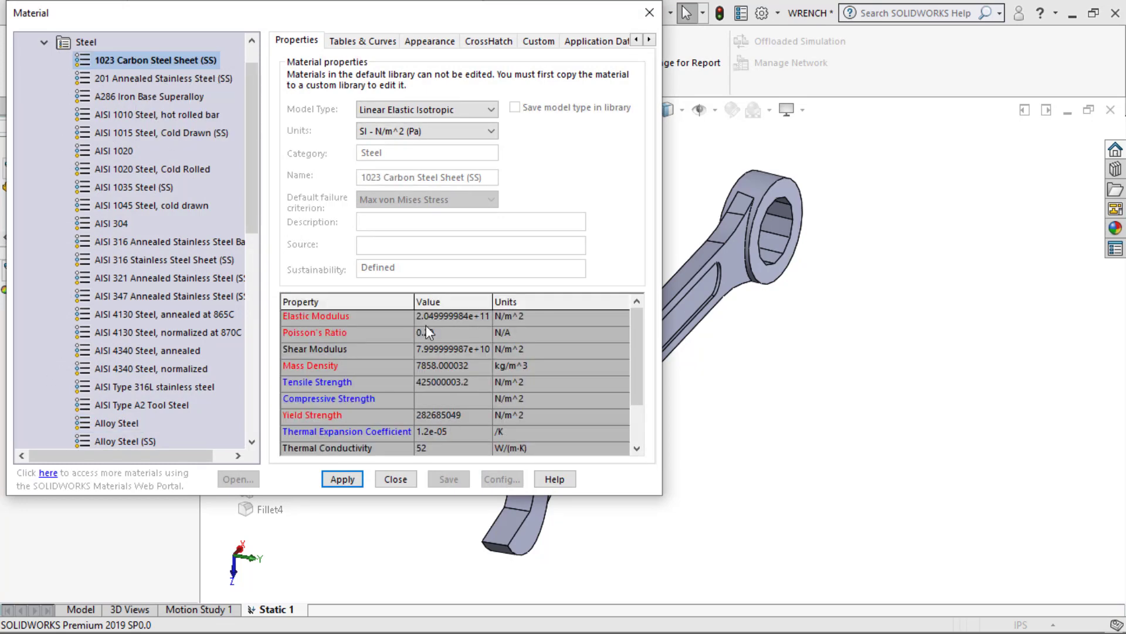
left_click(389, 131)
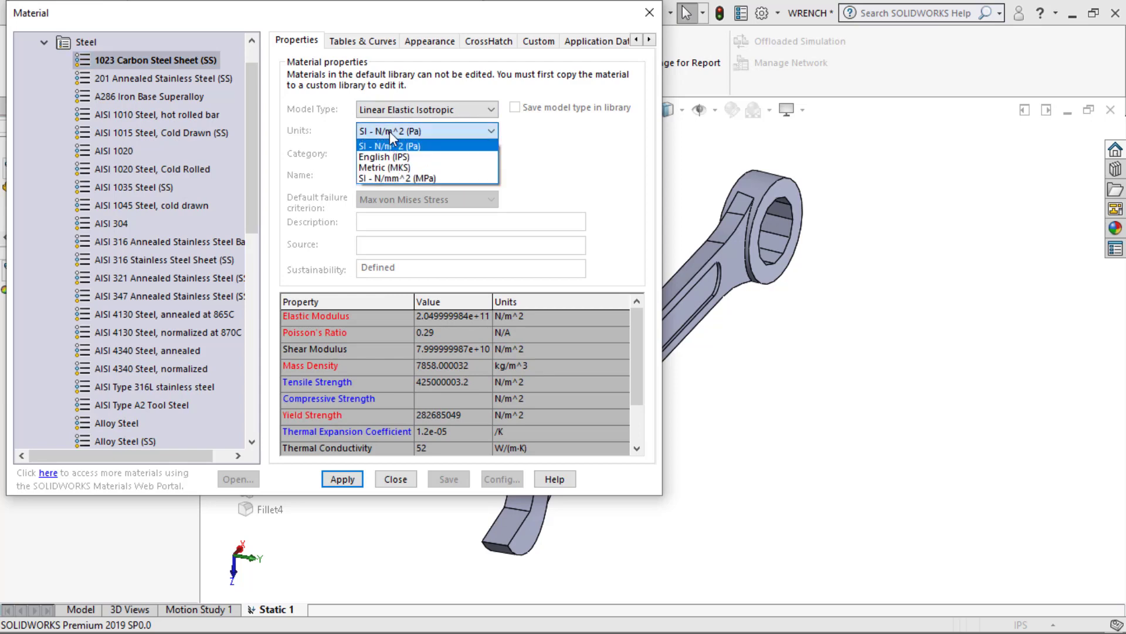
left_click(411, 177)
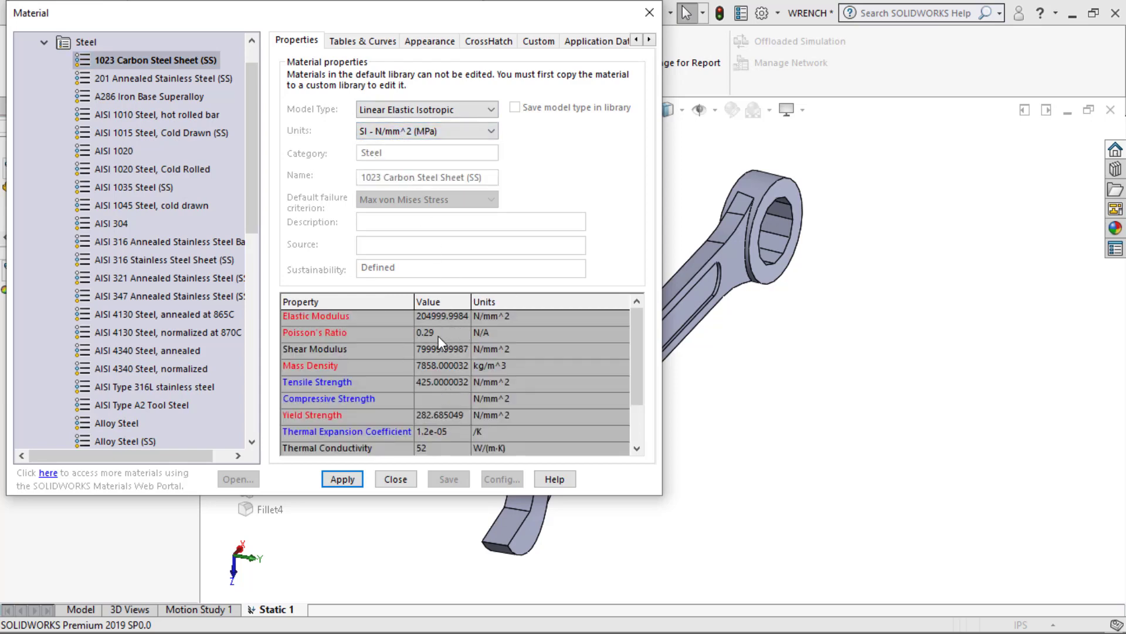
Examine the material properties of Alloy Steel, Cast Carbon Steel and Plain Carbon Steel.
scroll(167, 376, "down", 1)
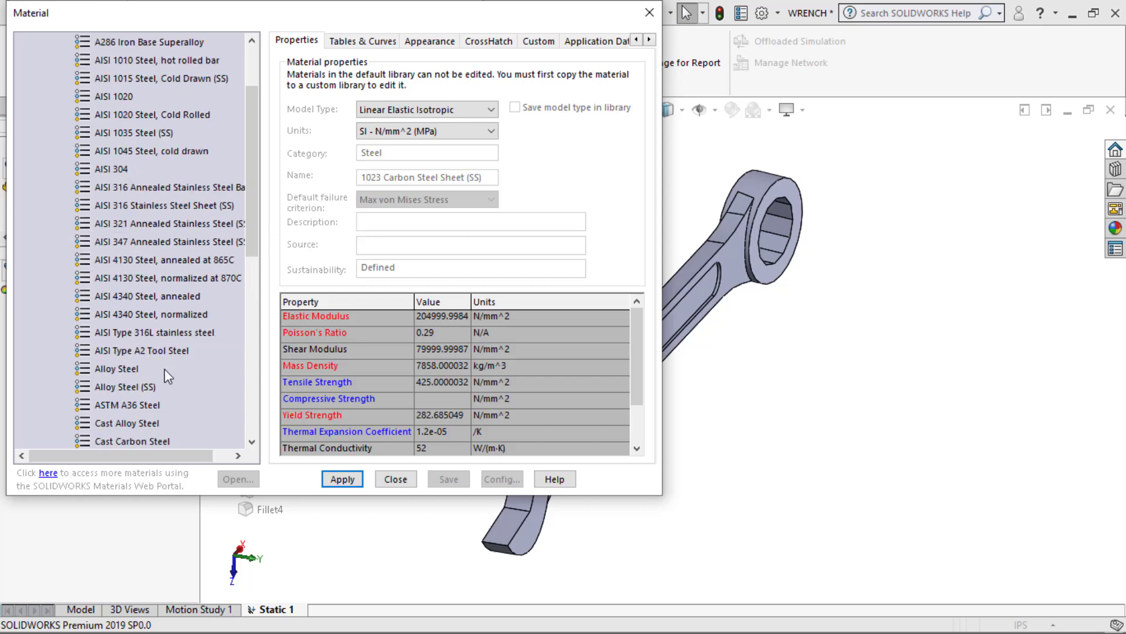
left_click(129, 368)
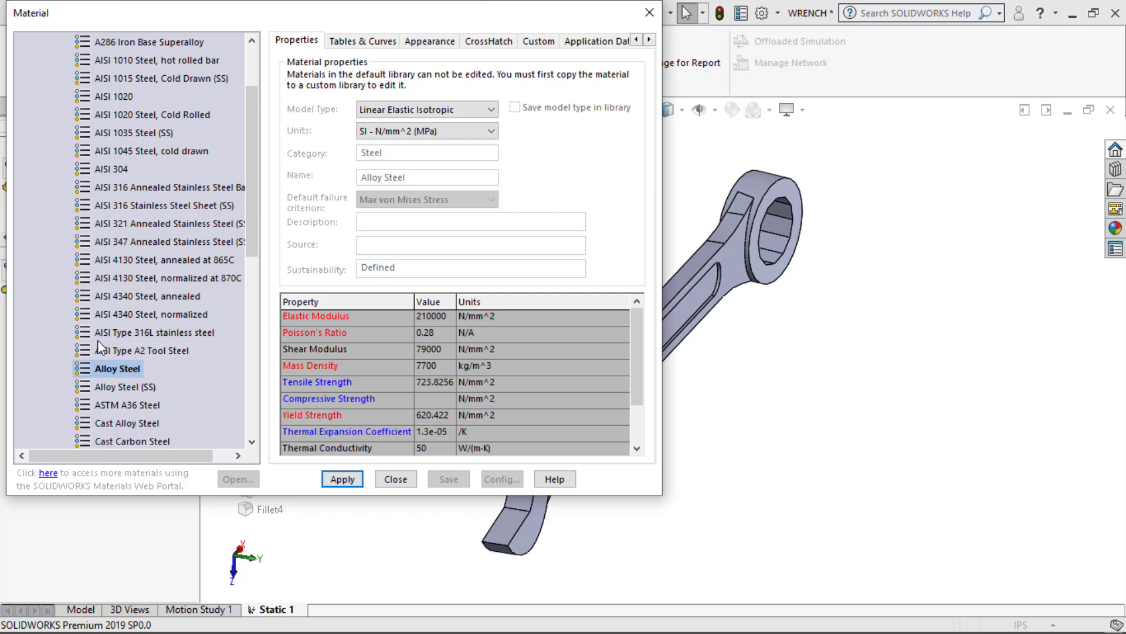
scroll(99, 346, "down", 1)
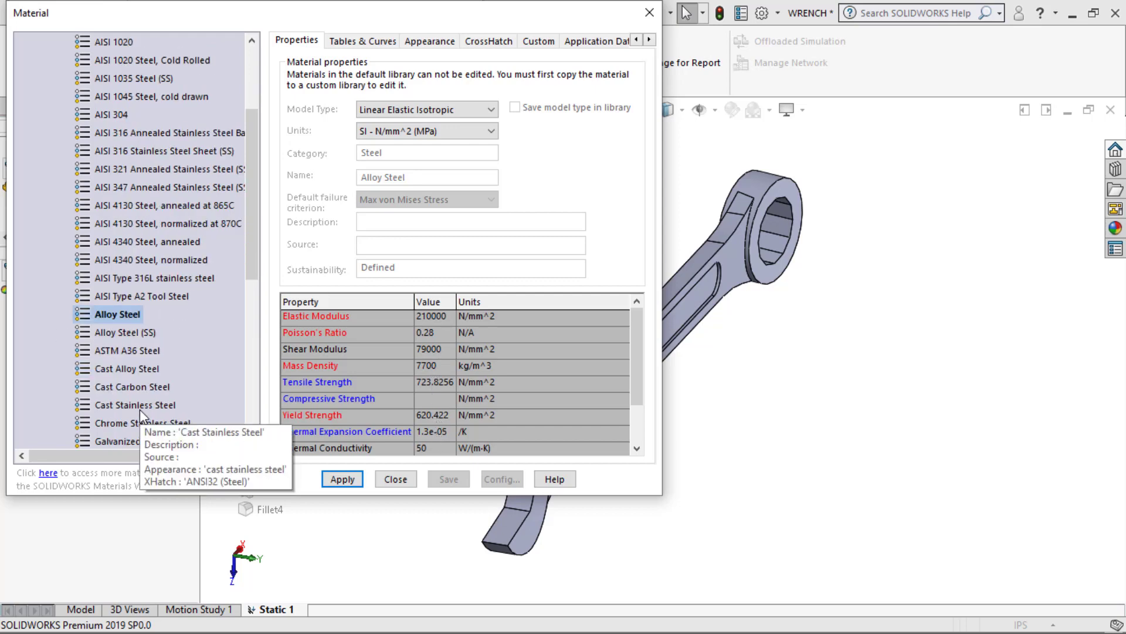
left_click(129, 388)
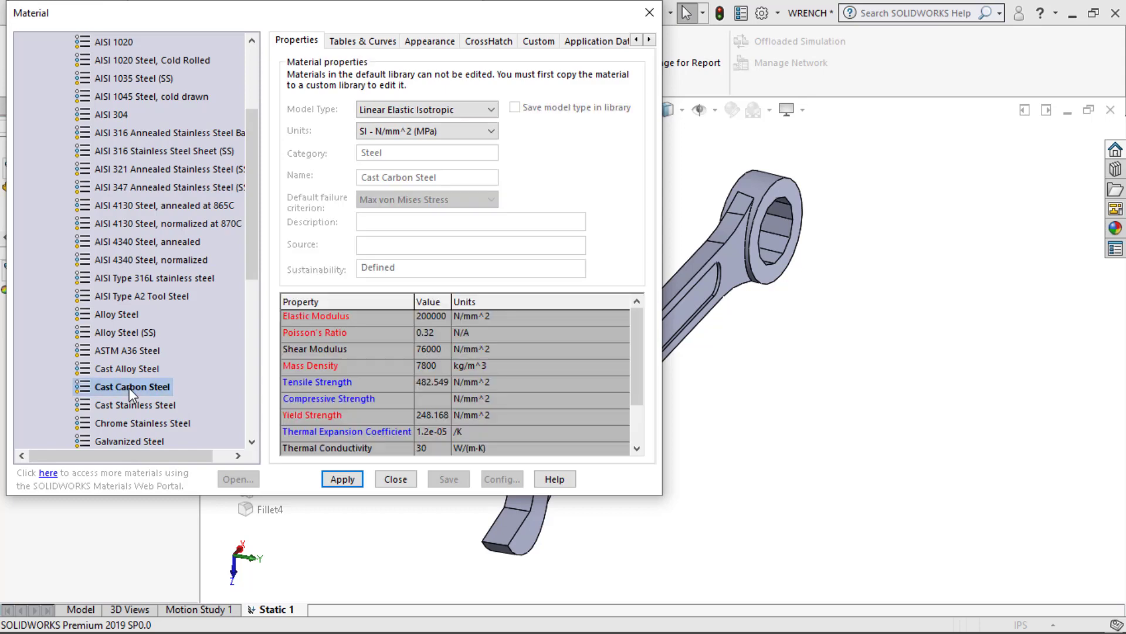
scroll(129, 388, "down", 1)
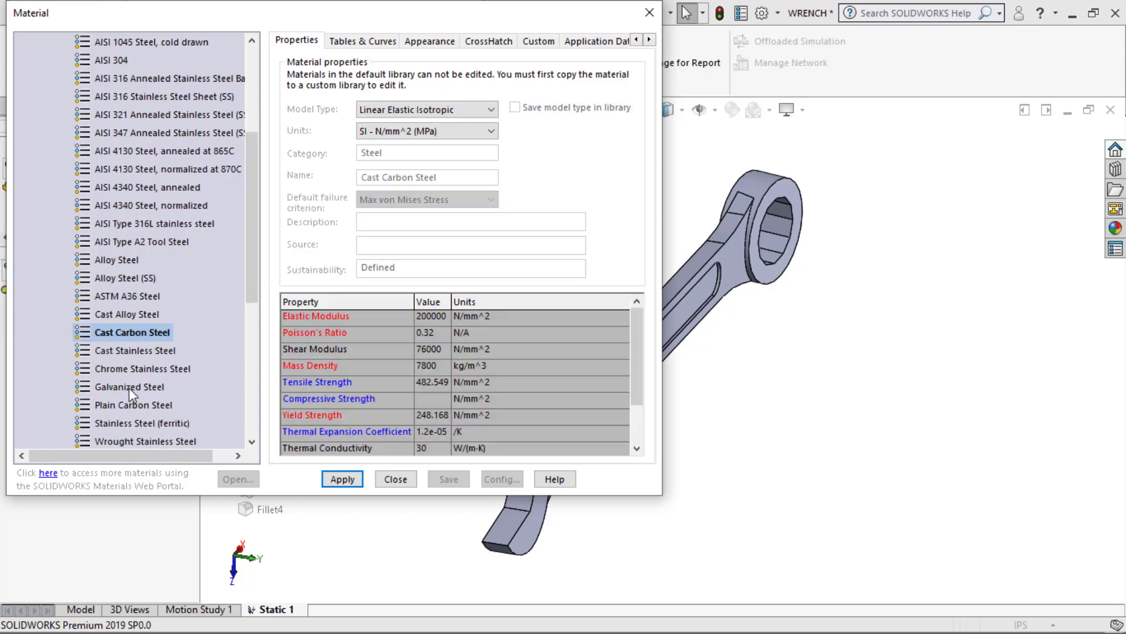
left_click(140, 407)
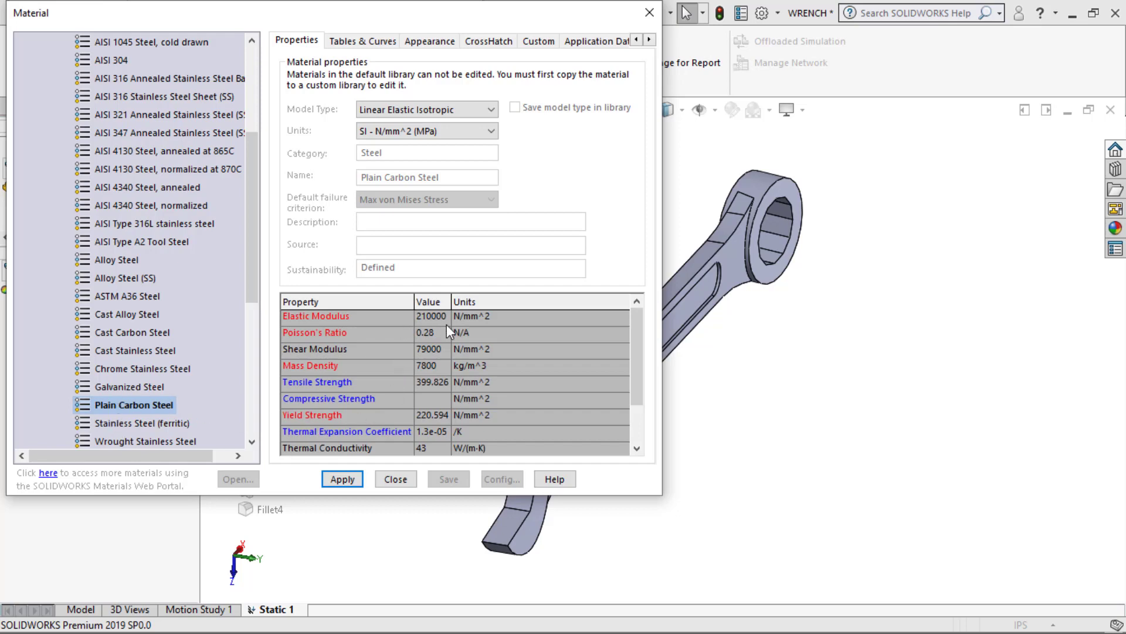
Copy the Plain Carbon Steel material from the default library.
scroll(183, 376, "down", 3)
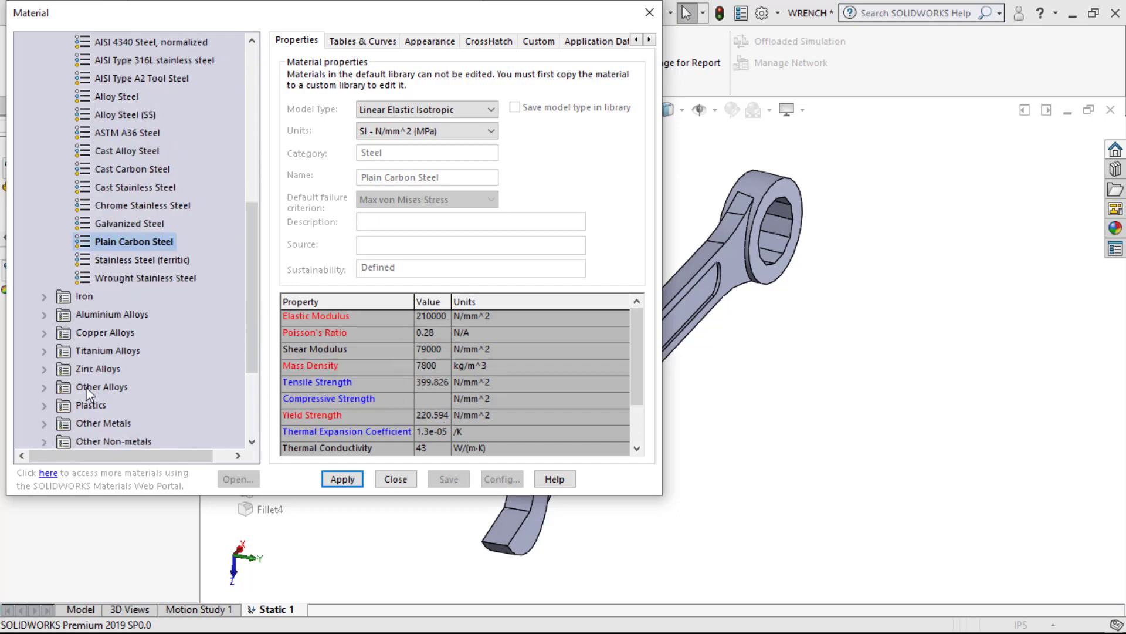
right_click(109, 246)
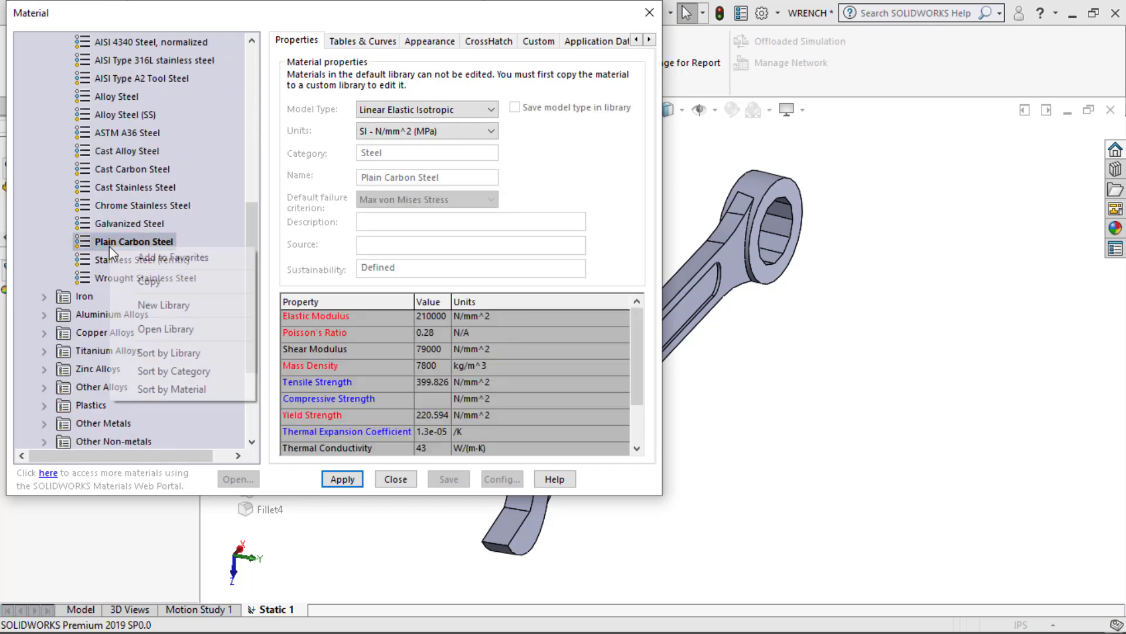
left_click(143, 279)
scroll(99, 352, "down", 3)
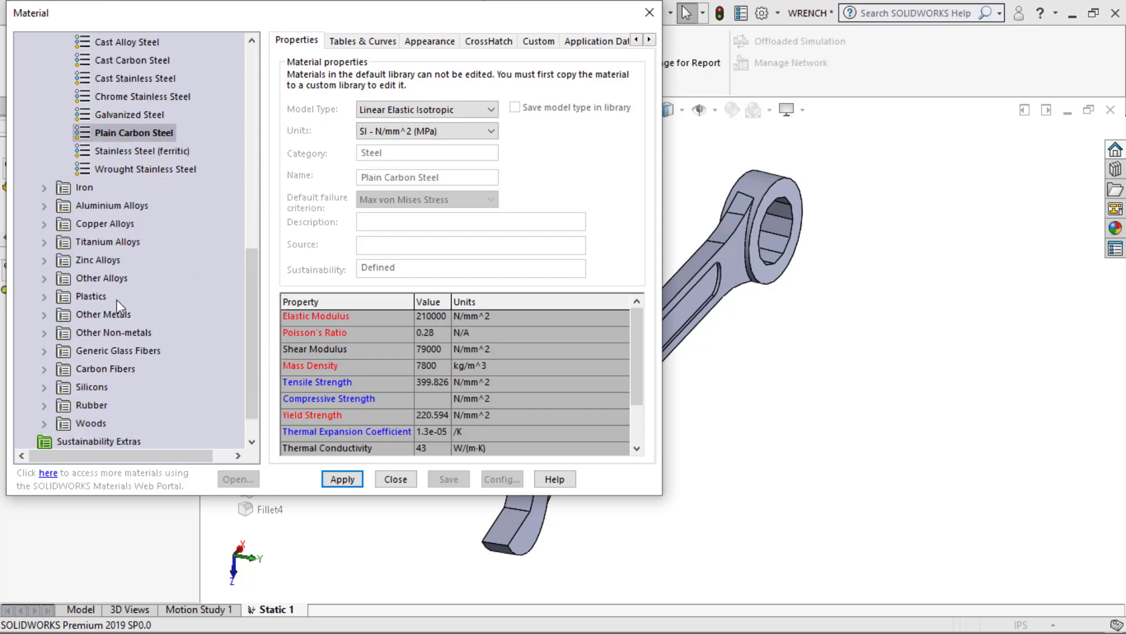
Apply the Structural Steel material from the Steel category of Custom Materials to the wrench and close the material library.
left_click(23, 425)
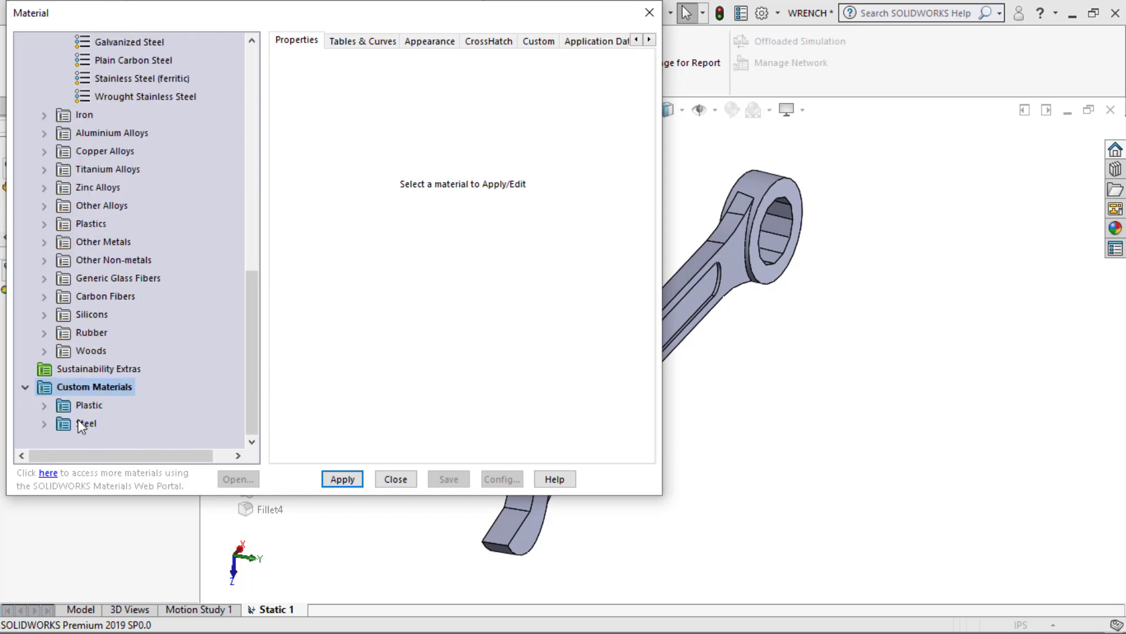
left_click(74, 422)
left_click(47, 423)
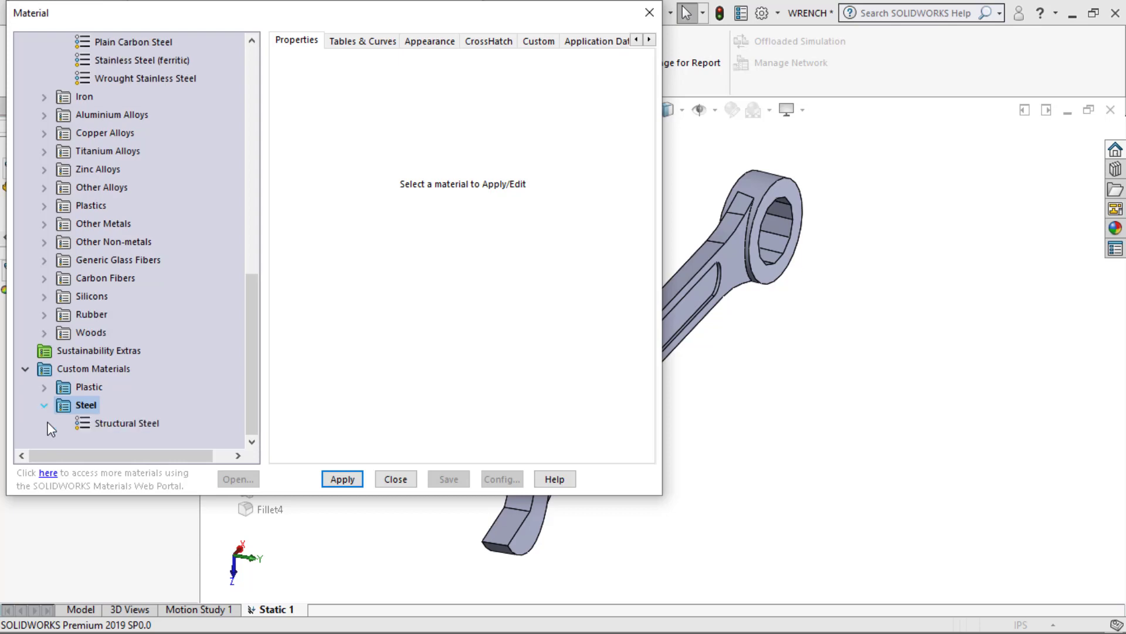
right_click(95, 405)
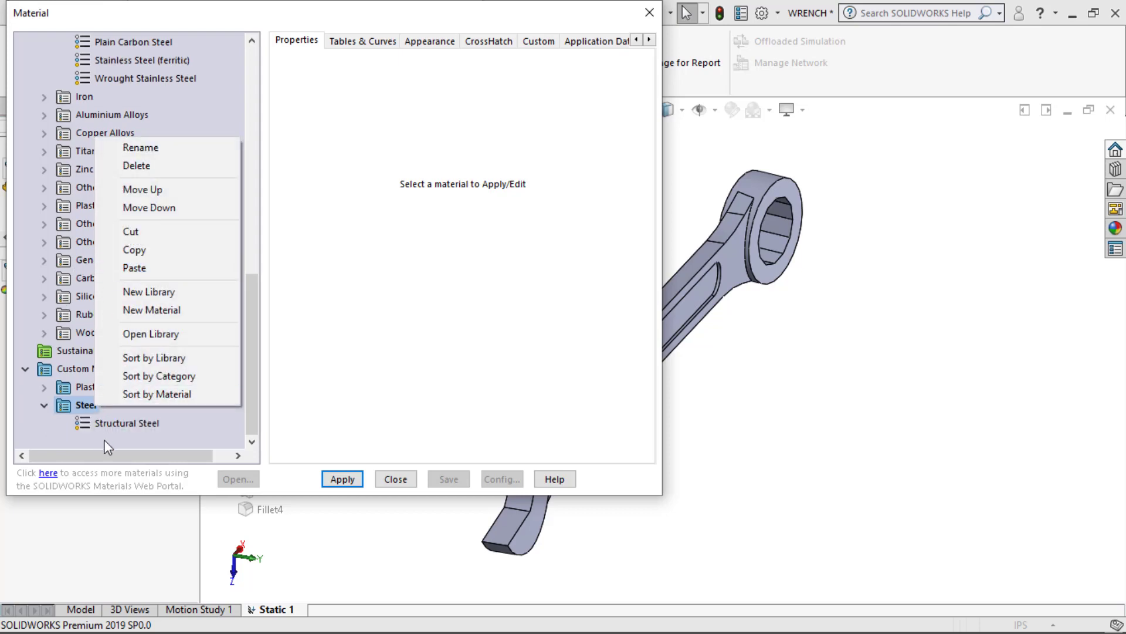
left_click(101, 420)
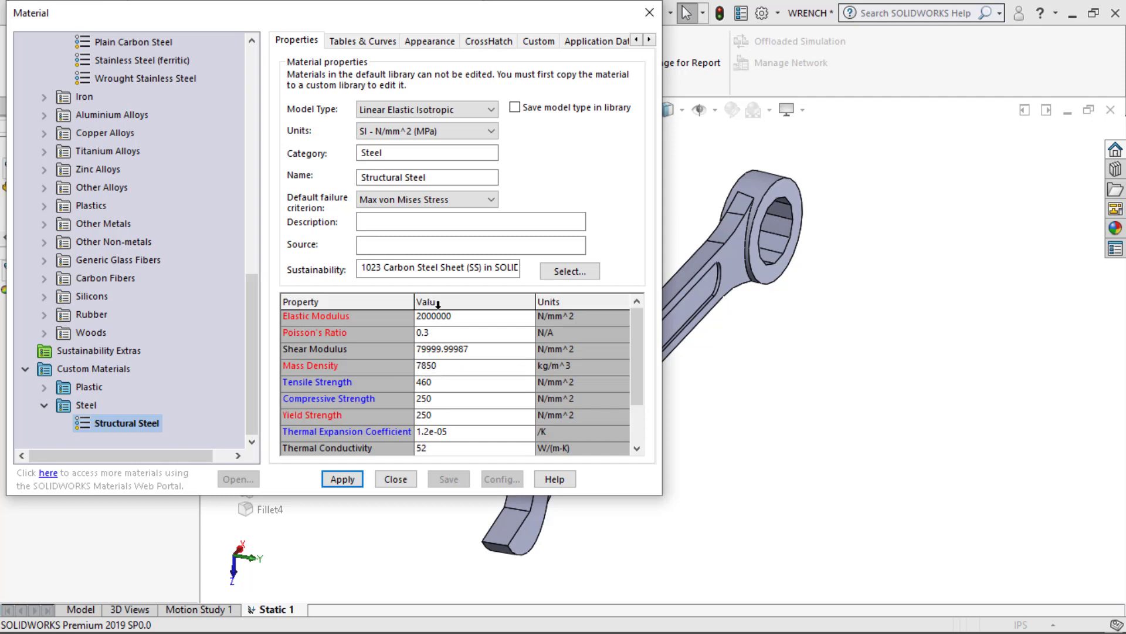
left_click(343, 479)
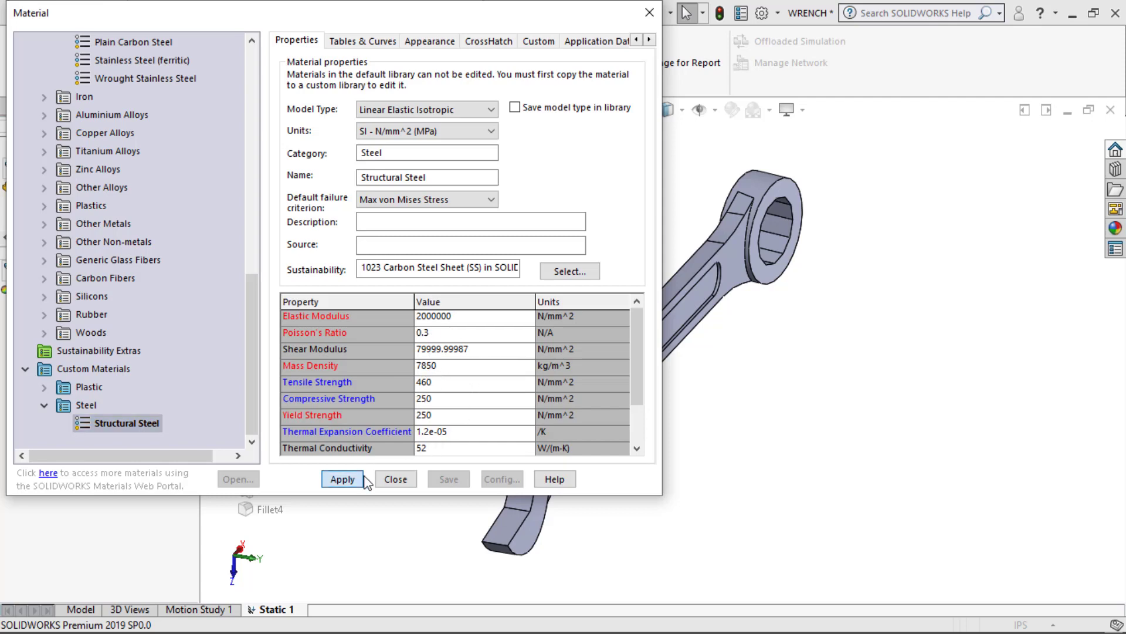
left_click(402, 483)
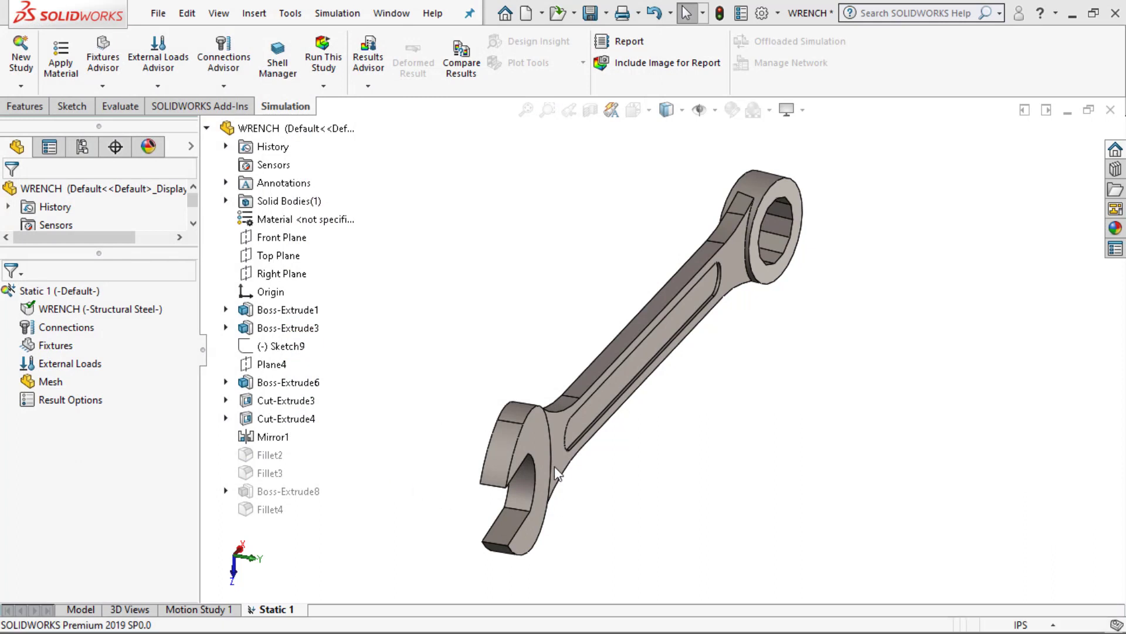
Add a Fixed Geometry fixture to the two opposing inner faces of the wrench's open-end jaw.
right_click(52, 348)
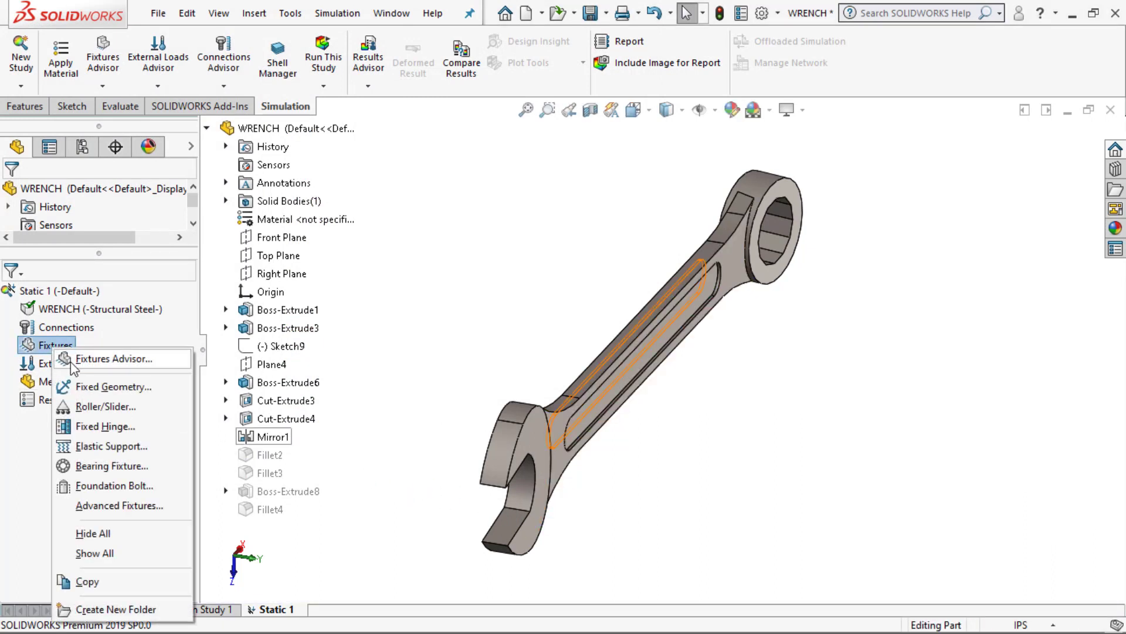
left_click(94, 387)
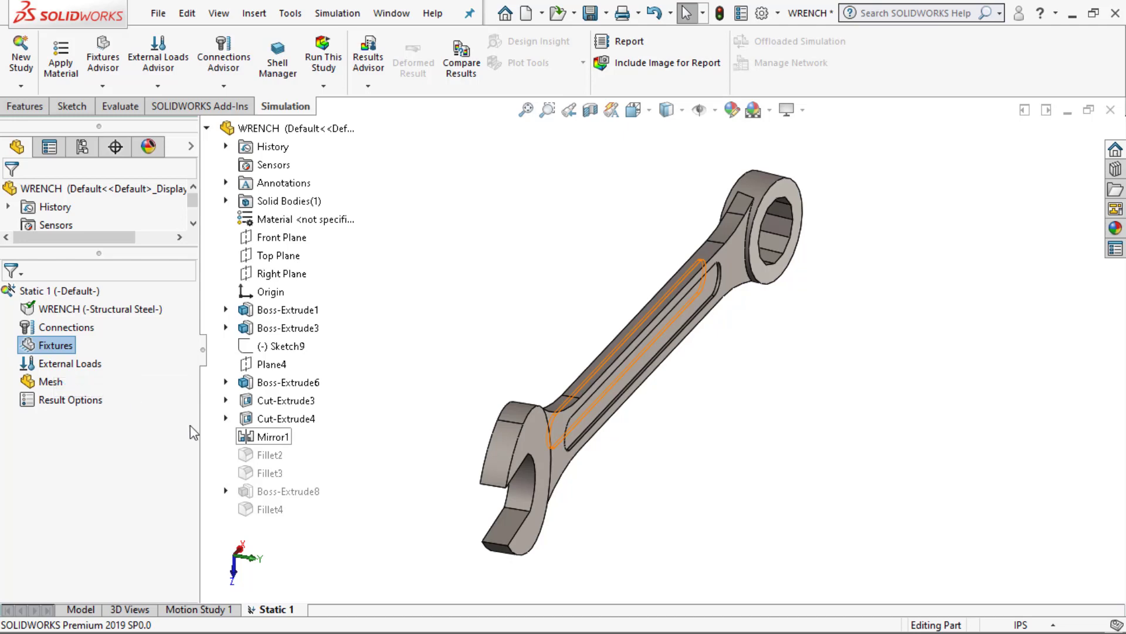
left_click(509, 530)
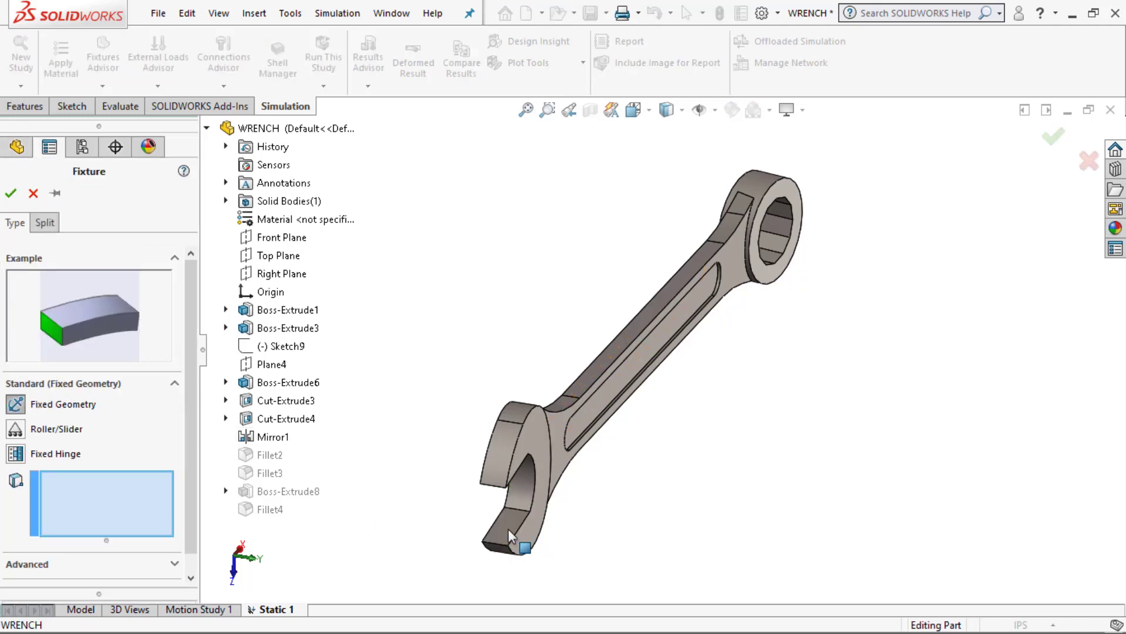
middle_click_drag(432, 486, 375, 258)
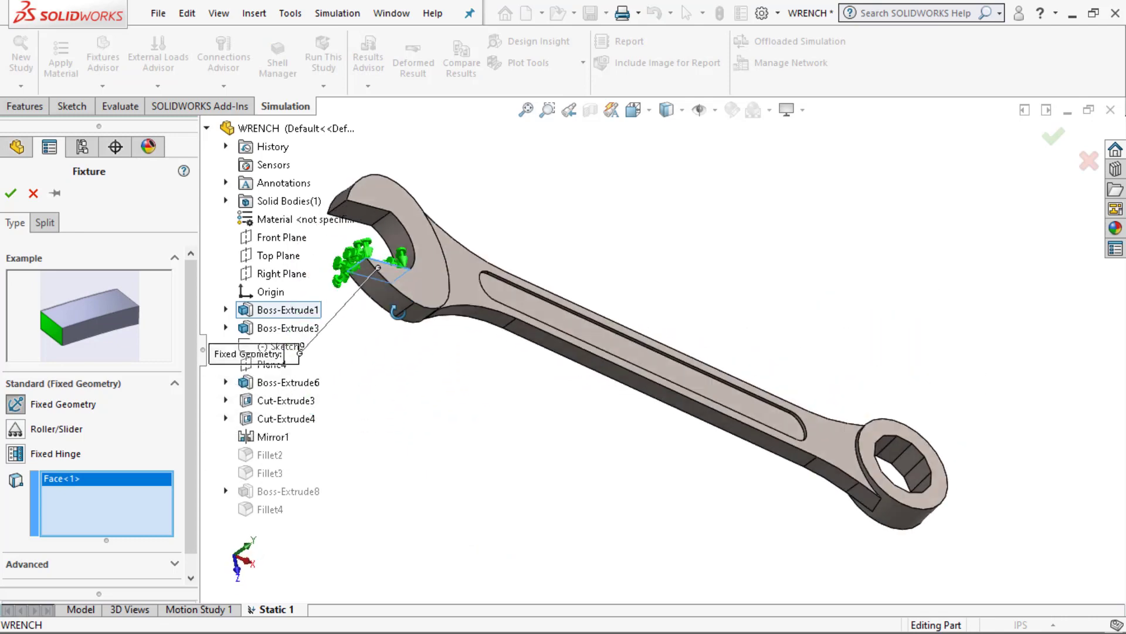
left_click(368, 219)
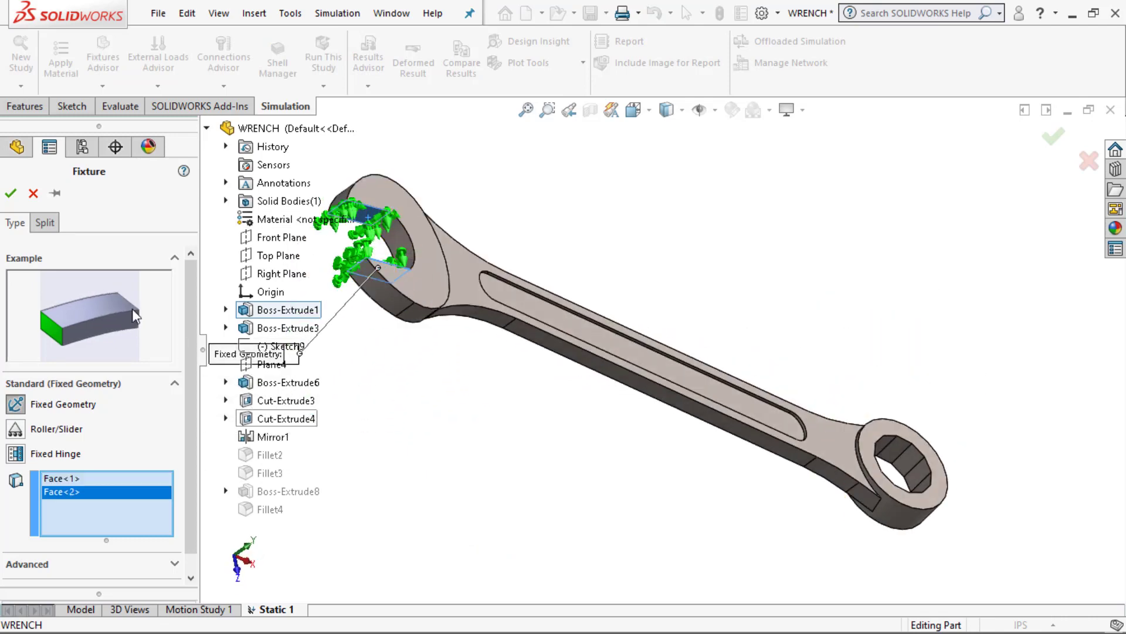
left_click(13, 191)
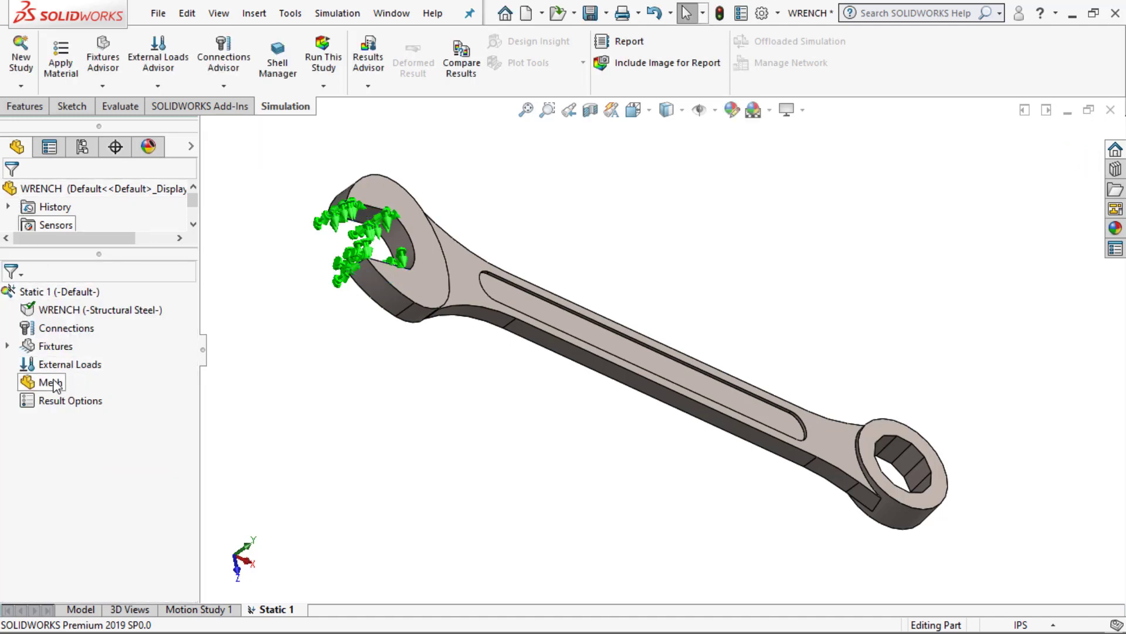
Start a force load on the outer cylindrical face of the wrench's ring end.
right_click(51, 366)
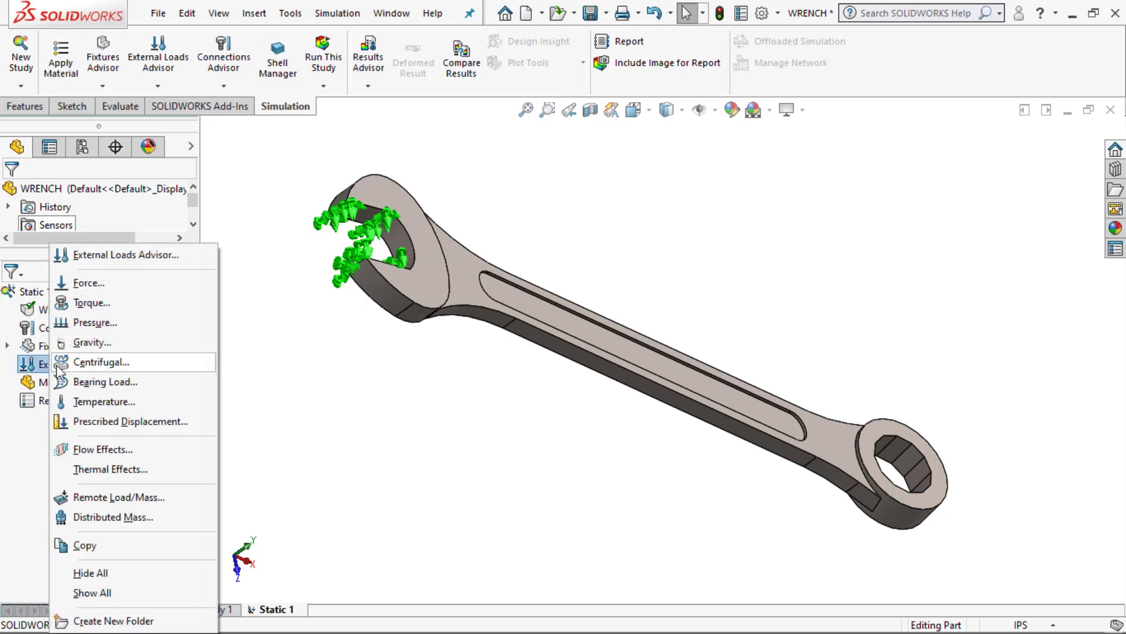
key("Escape")
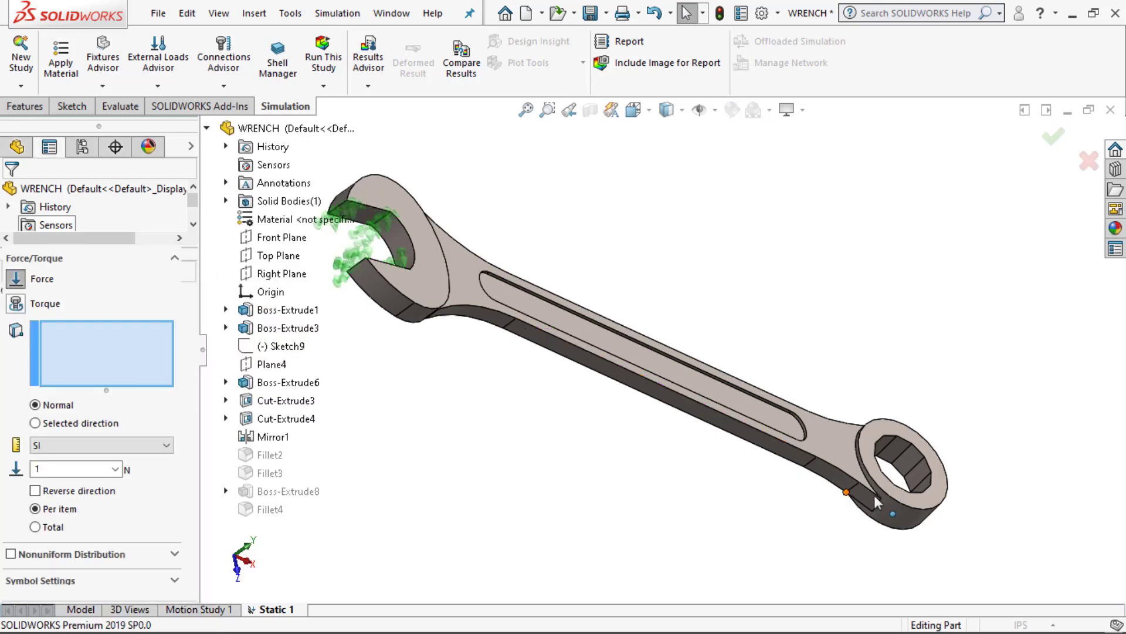
left_click(904, 528)
left_click(902, 525)
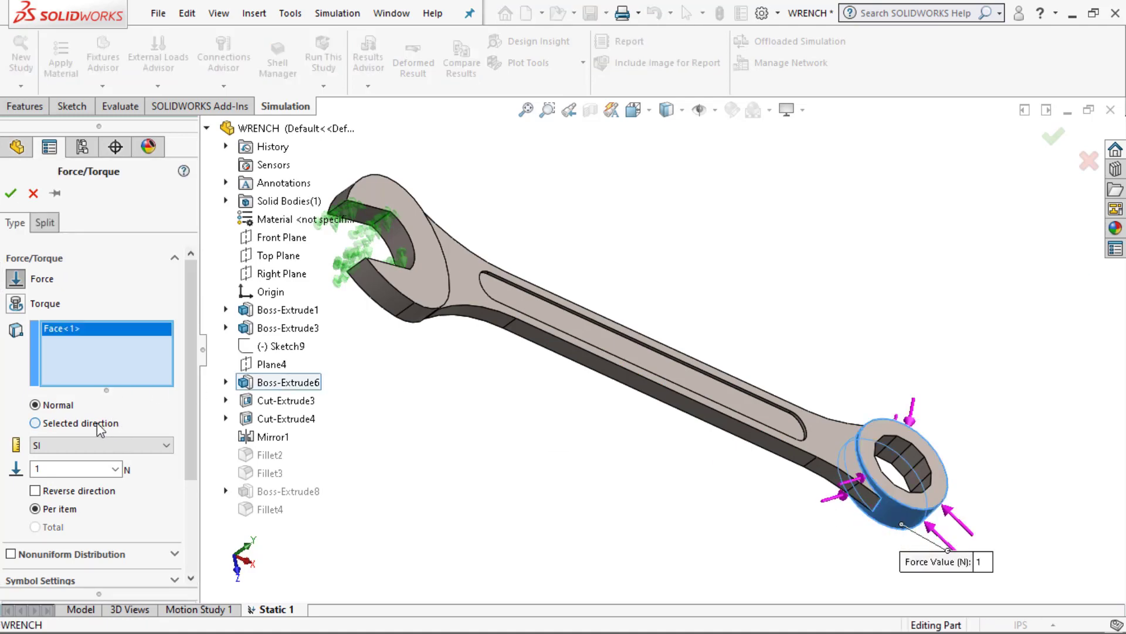
Direct the ring-end force normal to the Front Plane and set its magnitude to 500 N.
left_click(39, 423)
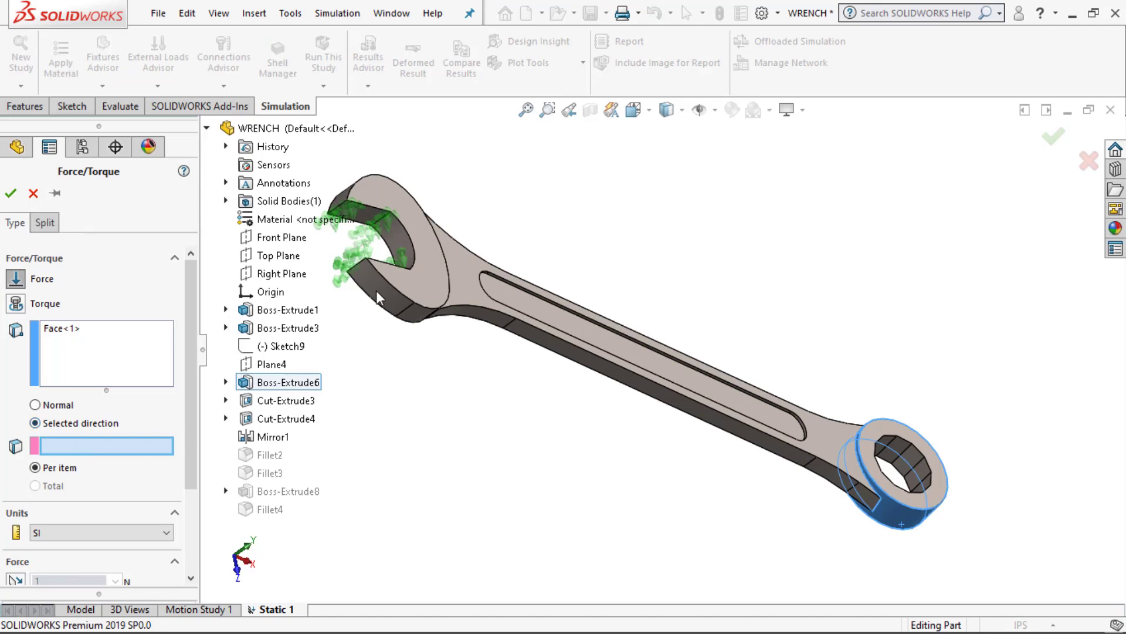
left_click(280, 237)
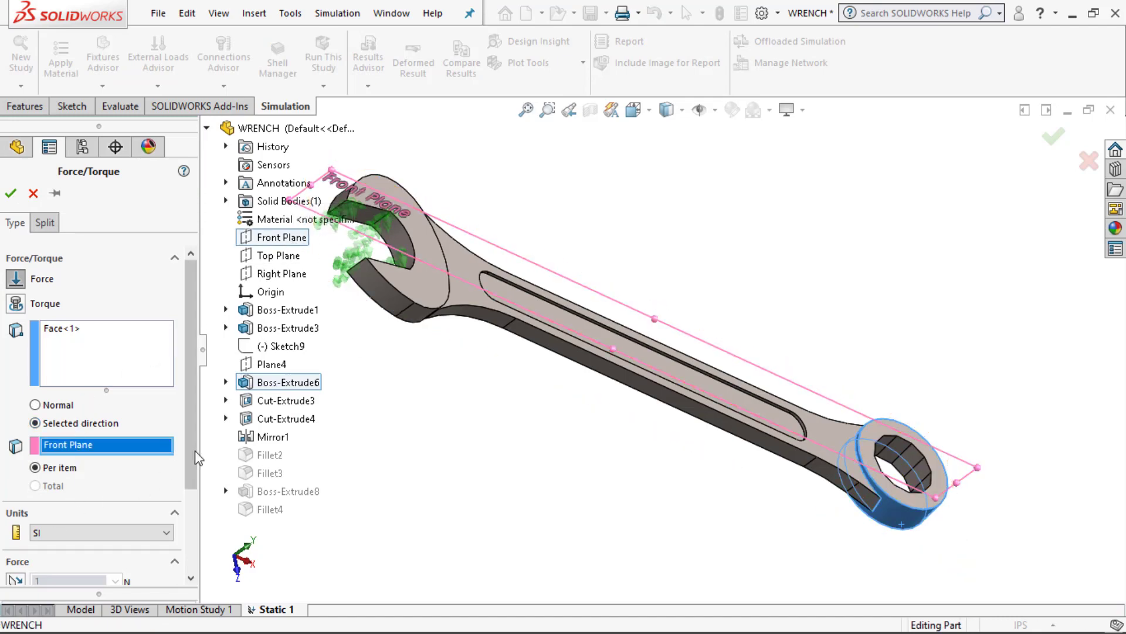
scroll(155, 514, "down", 3)
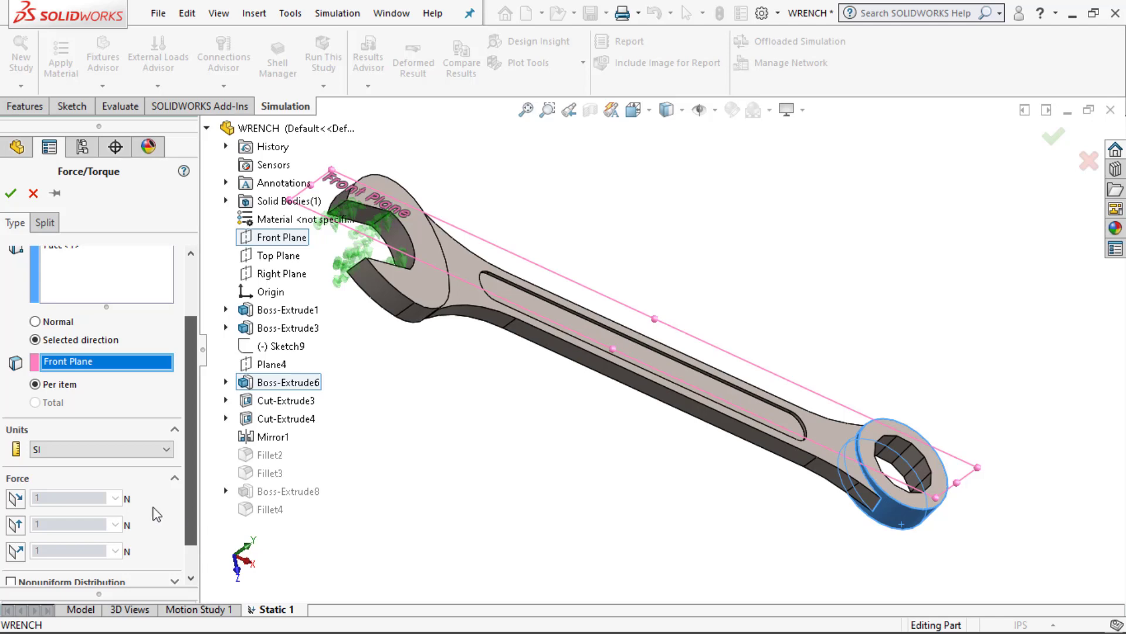
left_click(16, 552)
double_click(70, 551)
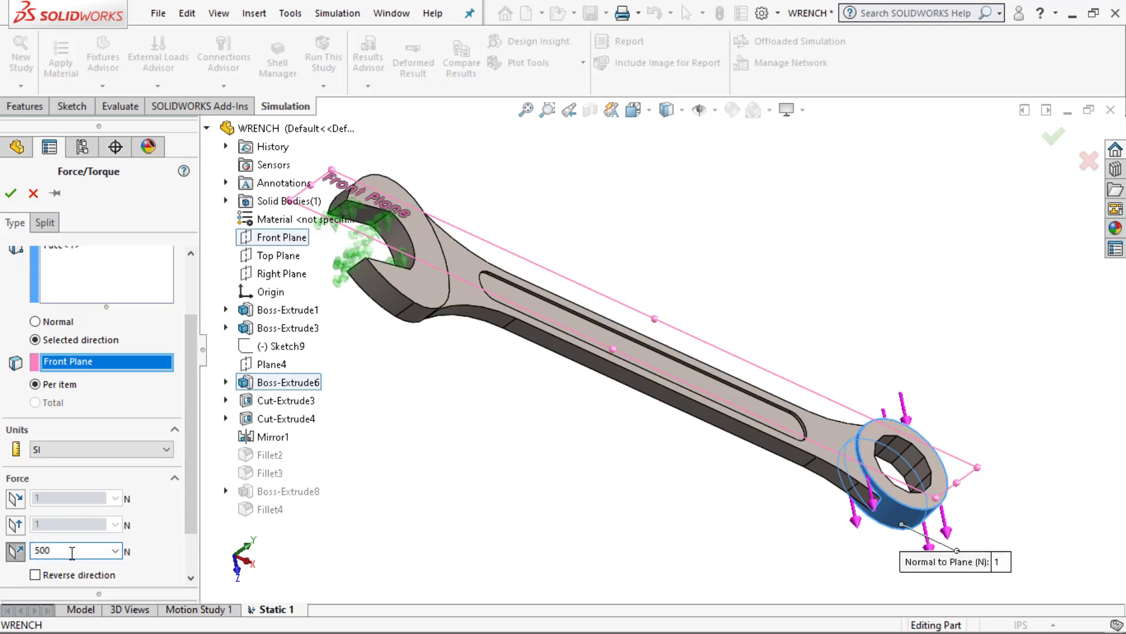
Switch the force units to Metric (G), set the normal force to 50 kgf and accept the load.
left_click(66, 449)
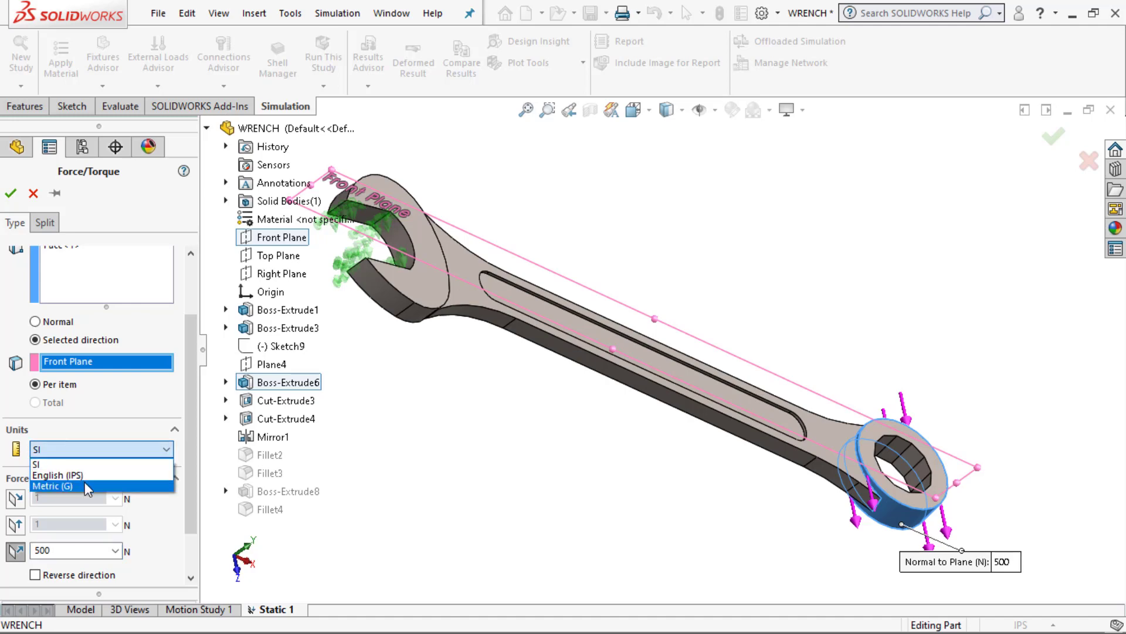
key("Escape")
double_click(97, 550)
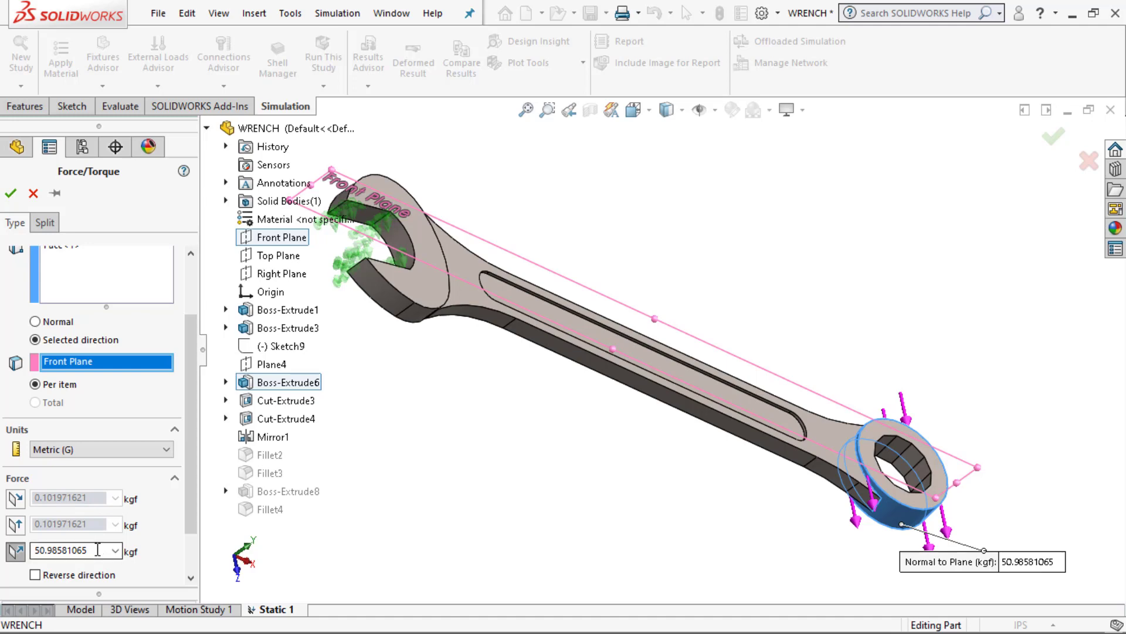
type("50")
left_click(12, 194)
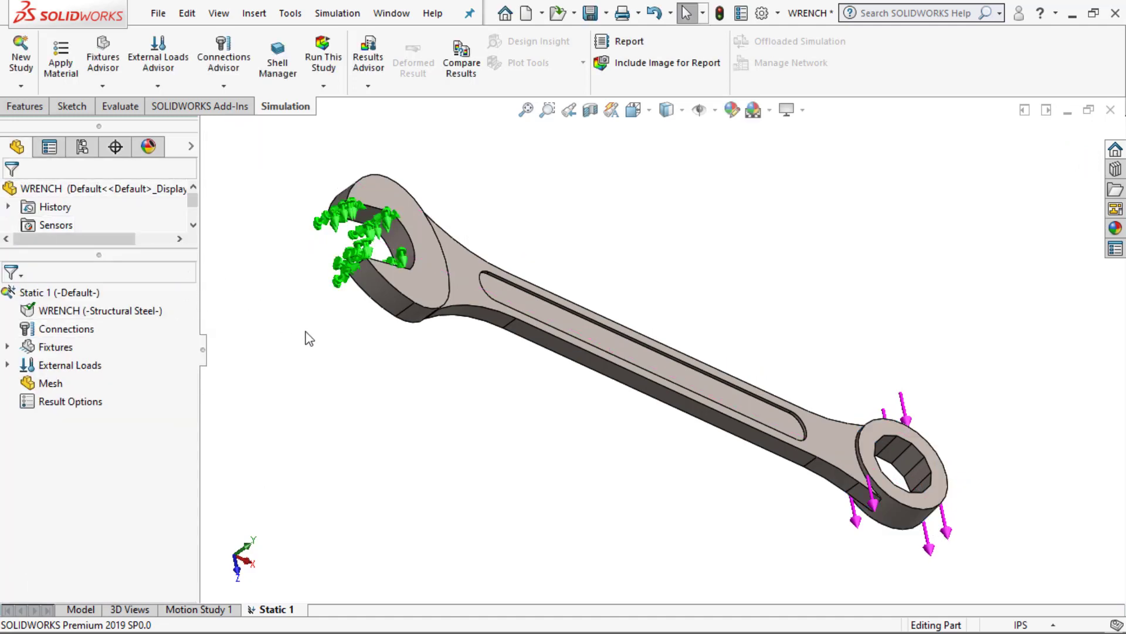
Start a mesh for the wrench using the blended curvature-based mesher with millimetre units.
middle_click_drag(305, 338, 329, 437)
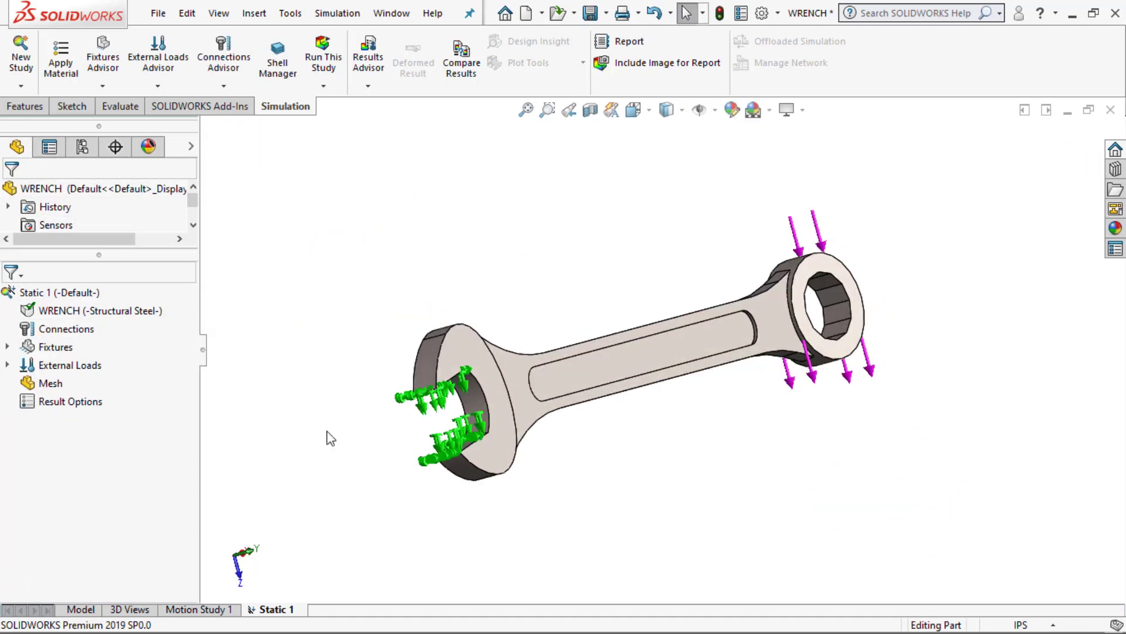
right_click(64, 385)
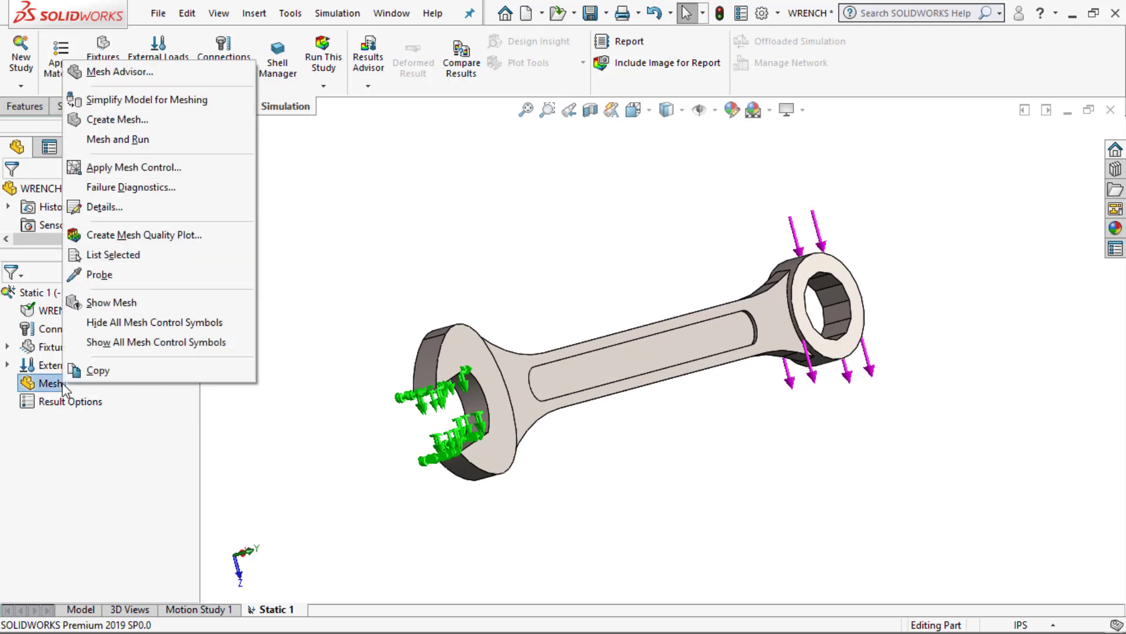
left_click(101, 119)
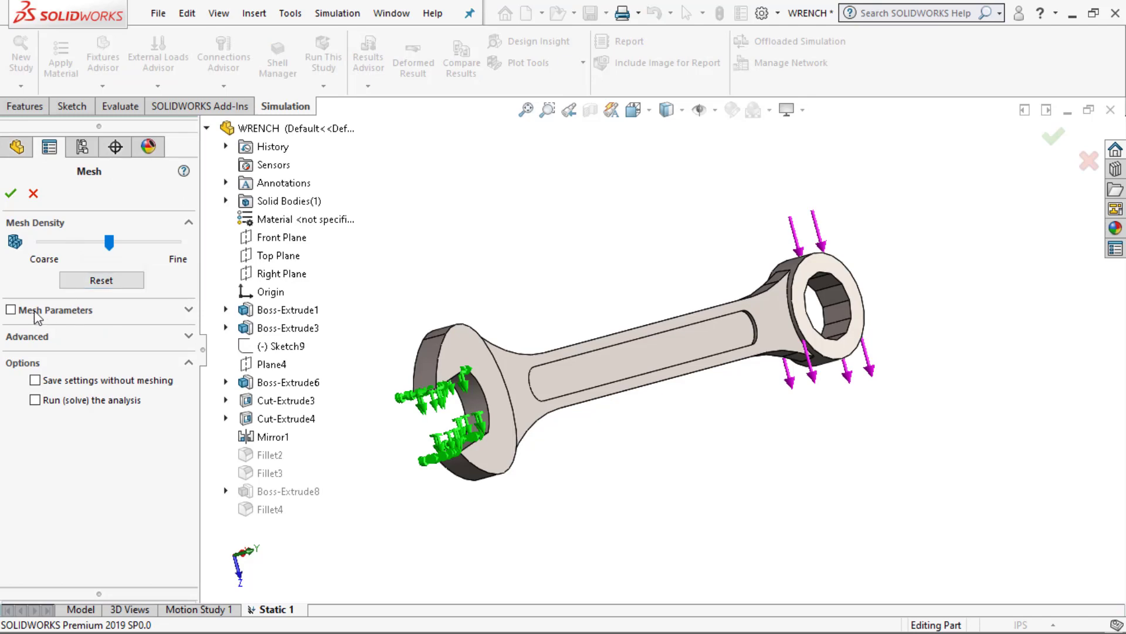
left_click(34, 313)
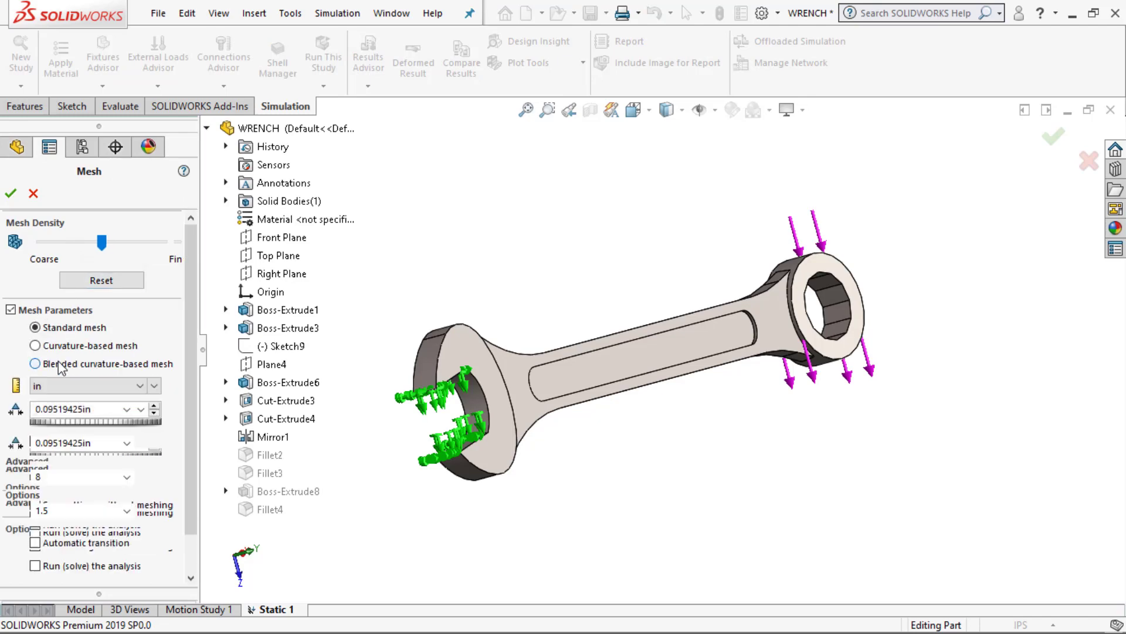
left_click(58, 362)
left_click(83, 385)
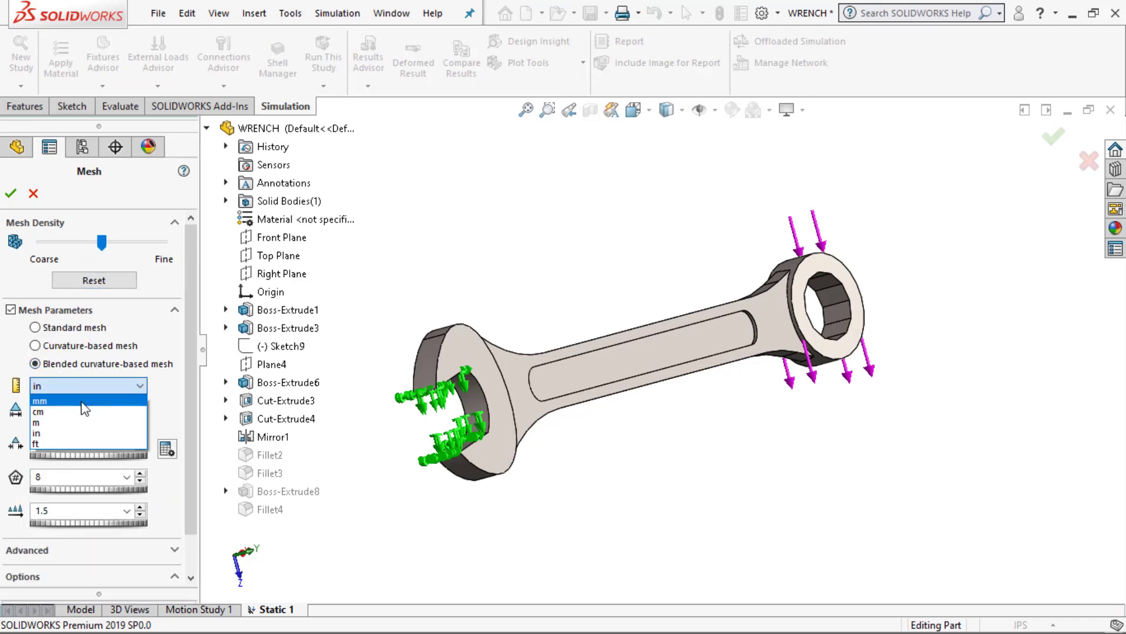
left_click(82, 403)
Set the maximum element size to 1 mm and generate the wrench mesh.
double_click(107, 408)
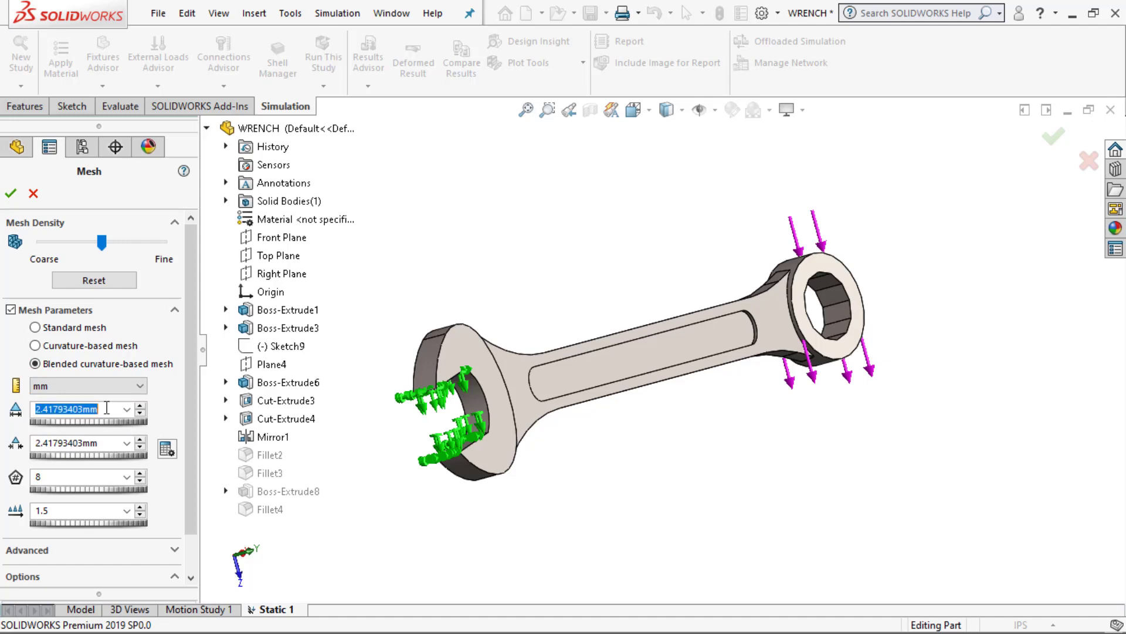
type("1")
key("Return")
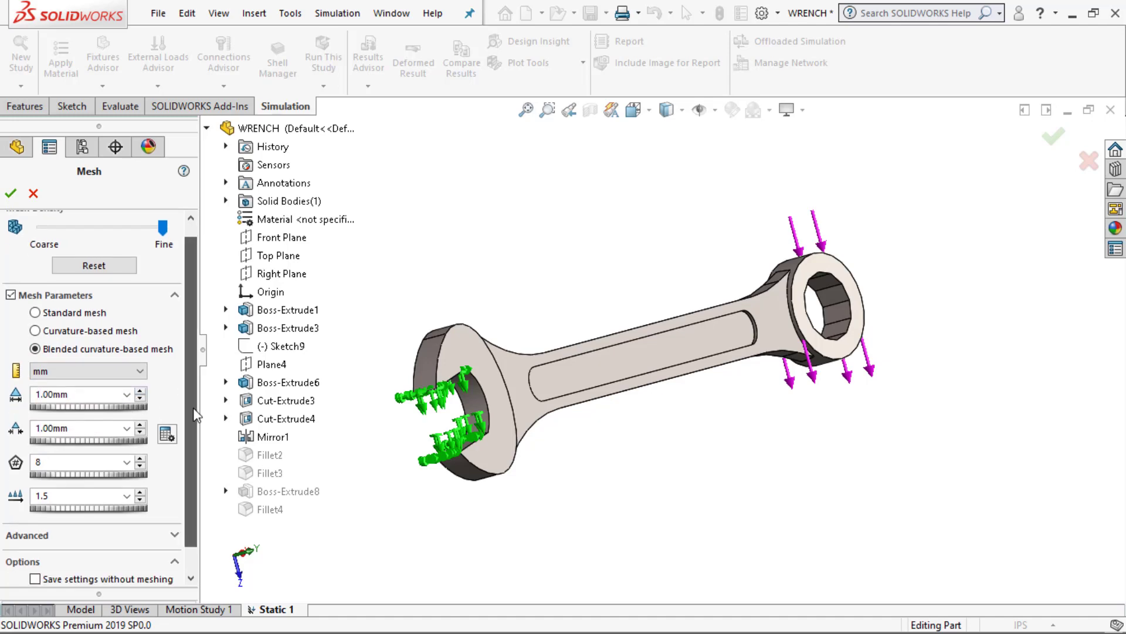
scroll(184, 404, "up", 1)
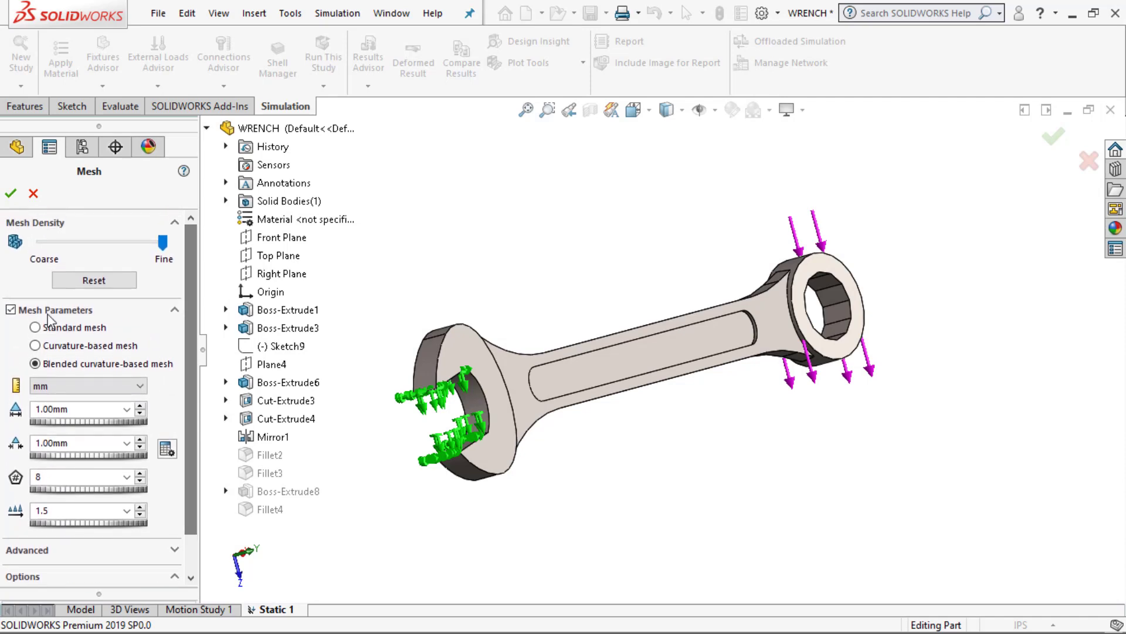
left_click(11, 195)
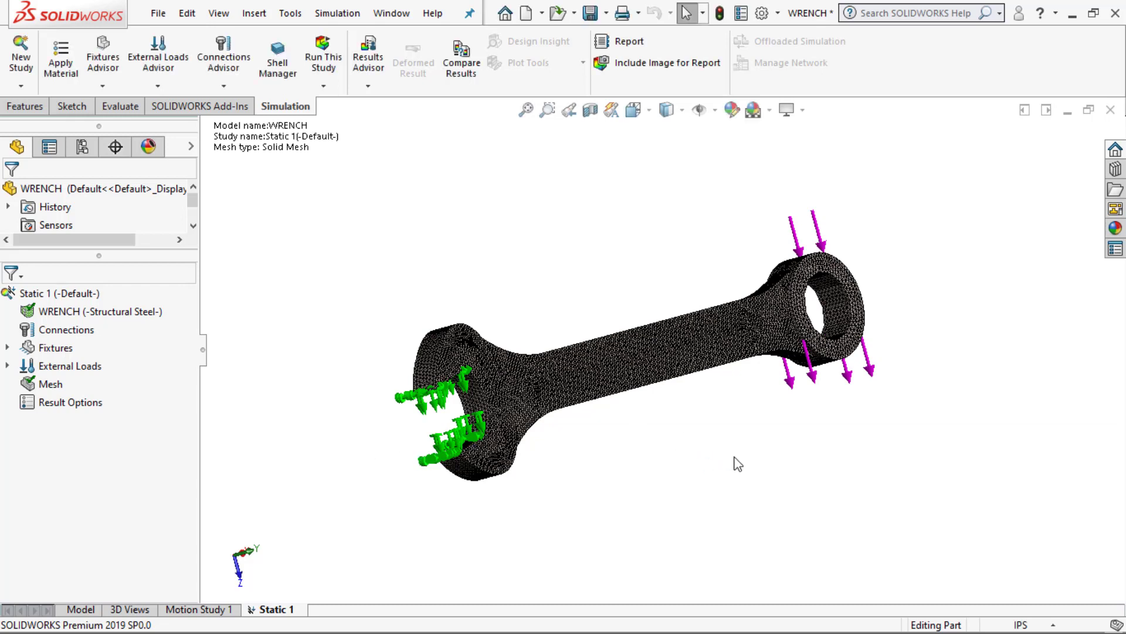
Run the Static 1 study on the meshed wrench.
scroll(572, 314, "down", 3)
scroll(606, 339, "up", 1)
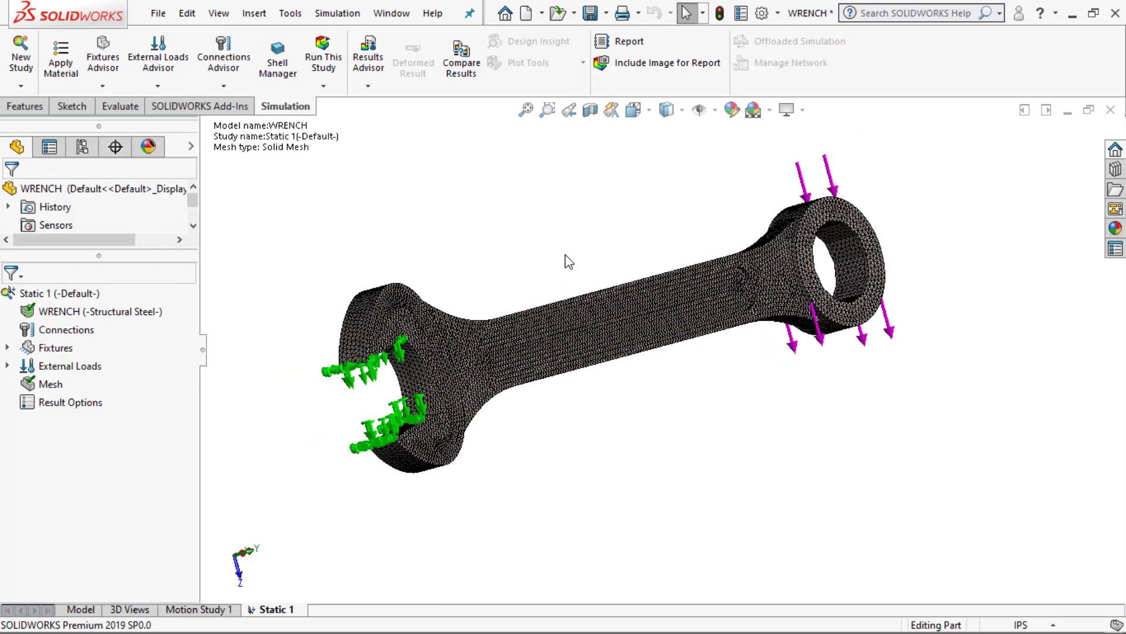
middle_click_drag(568, 261, 556, 292)
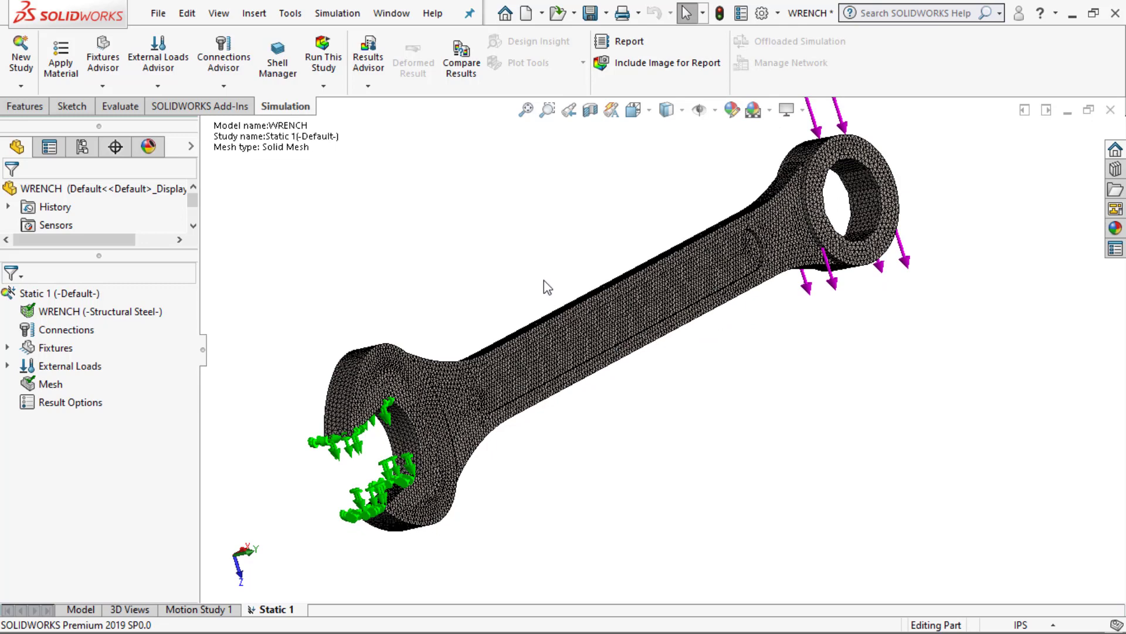
key("f")
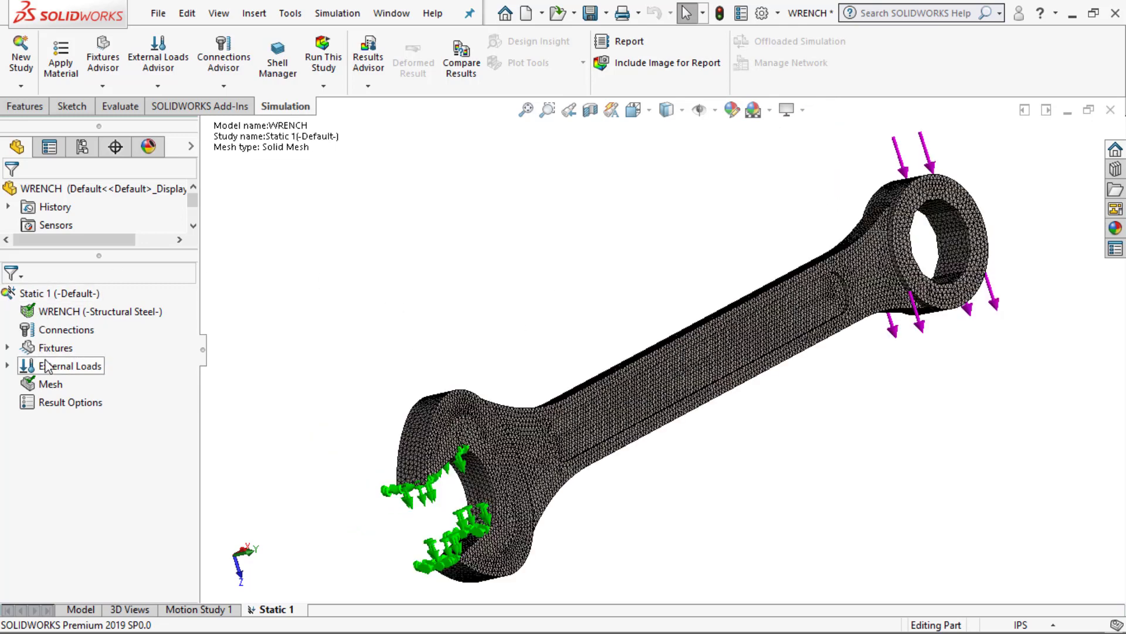
right_click(29, 297)
left_click(58, 303)
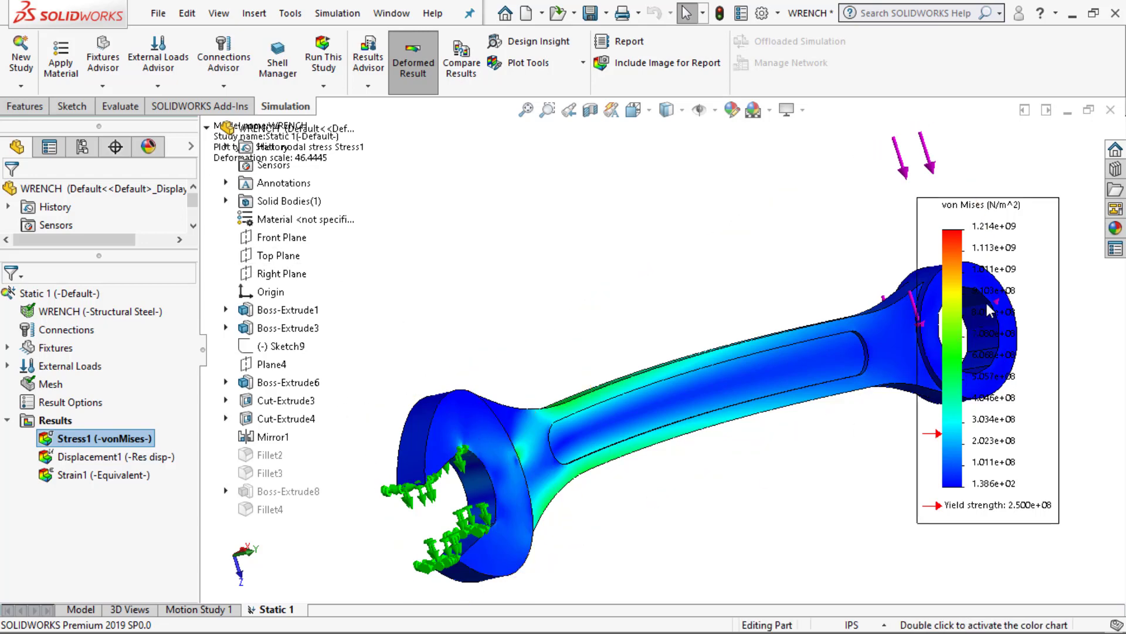
Edit the von Mises stress plot definition to use N/mm^2 (MPa) units and a true-scale deformed shape.
right_click(1015, 232)
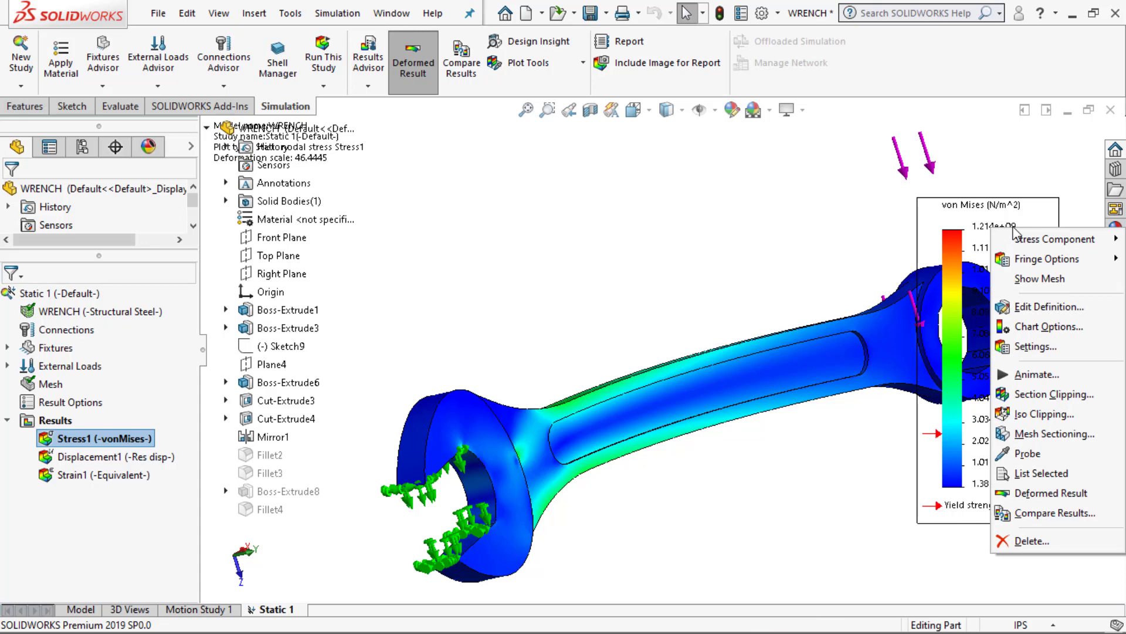
left_click(1023, 310)
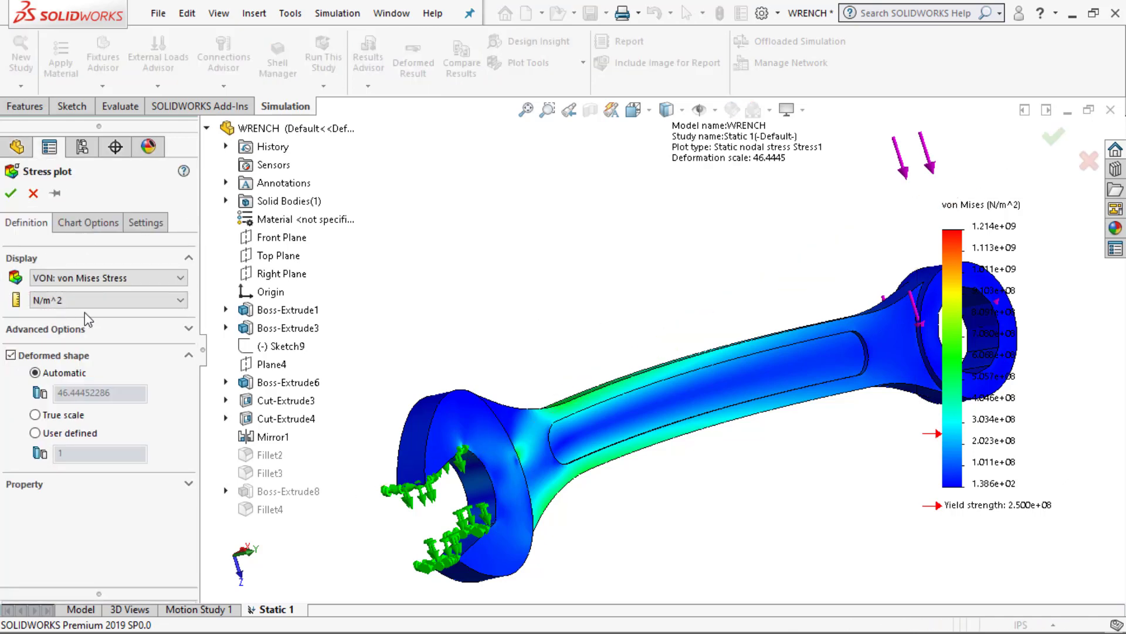
left_click(84, 300)
left_click(92, 350)
left_click(55, 414)
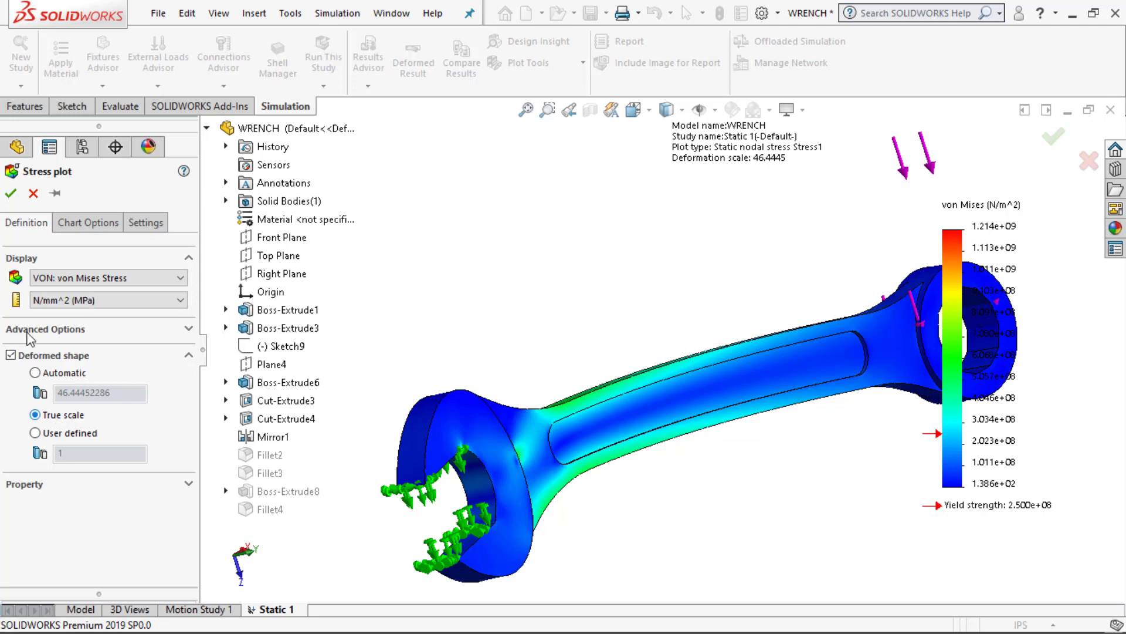
Set the stress plot legend's number format to general with a precision of 5.
left_click(113, 227)
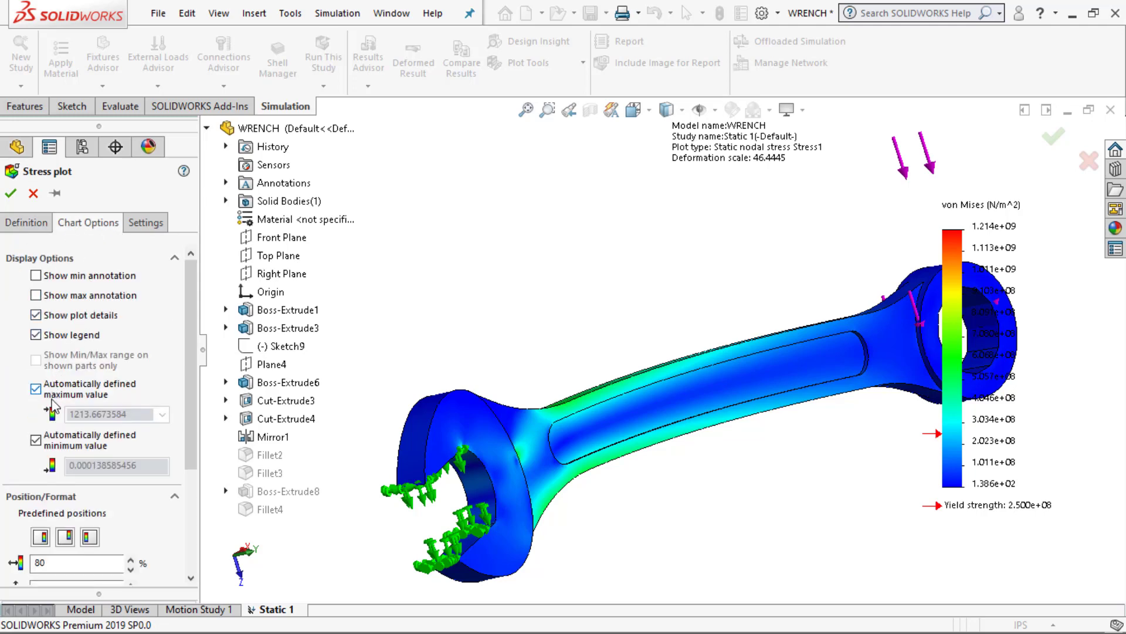
scroll(56, 401, "down", 3)
left_click(65, 475)
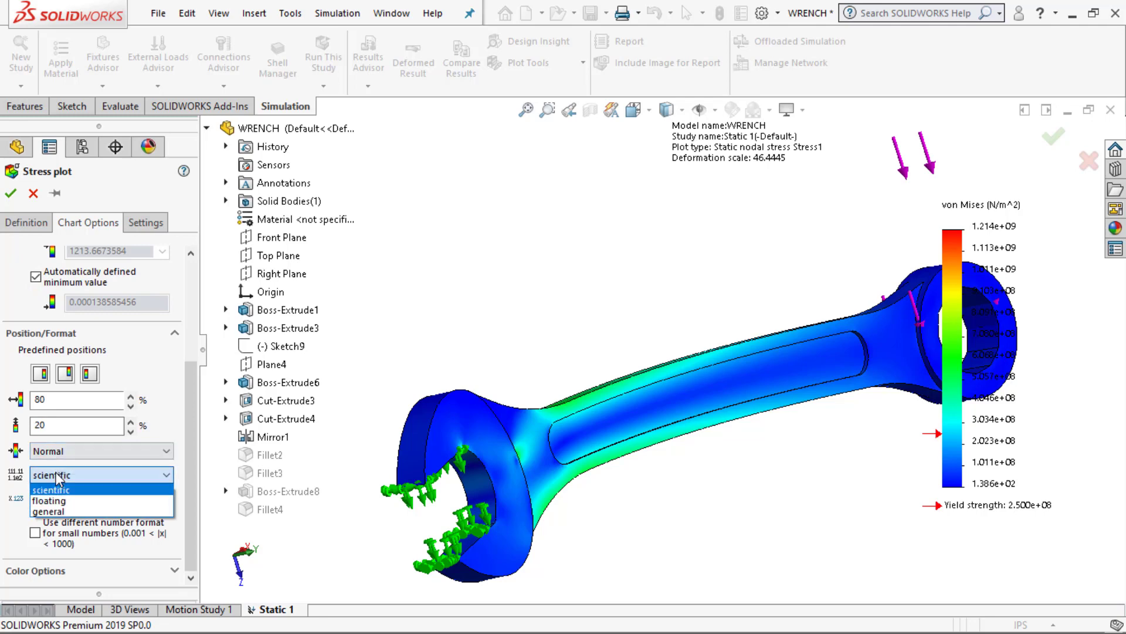
left_click(67, 508)
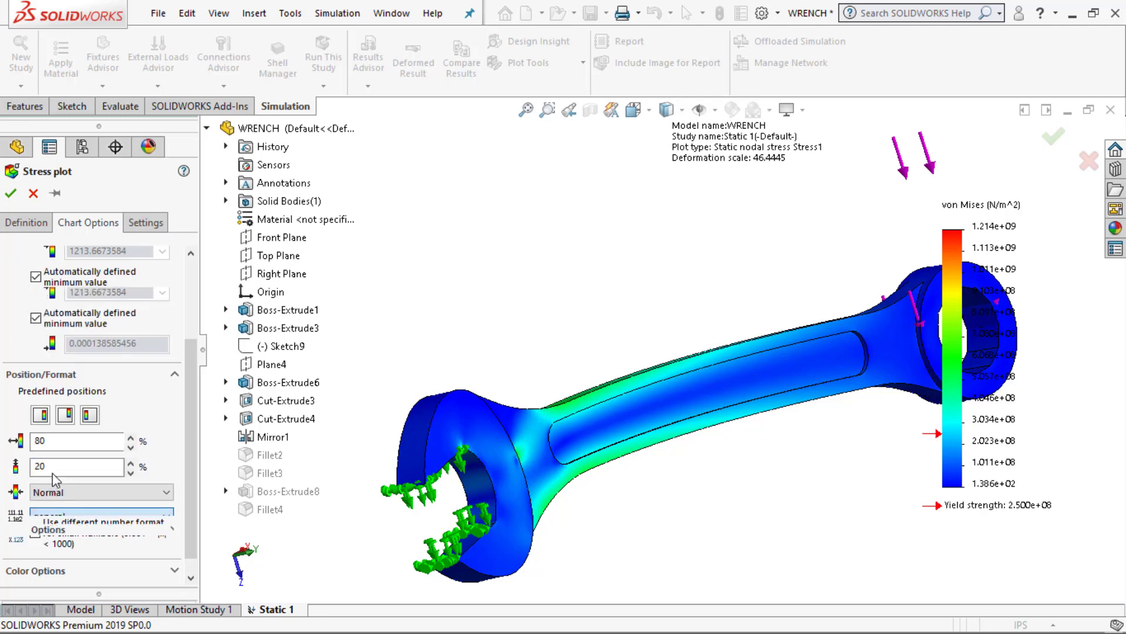
left_click_drag(41, 540, 28, 546)
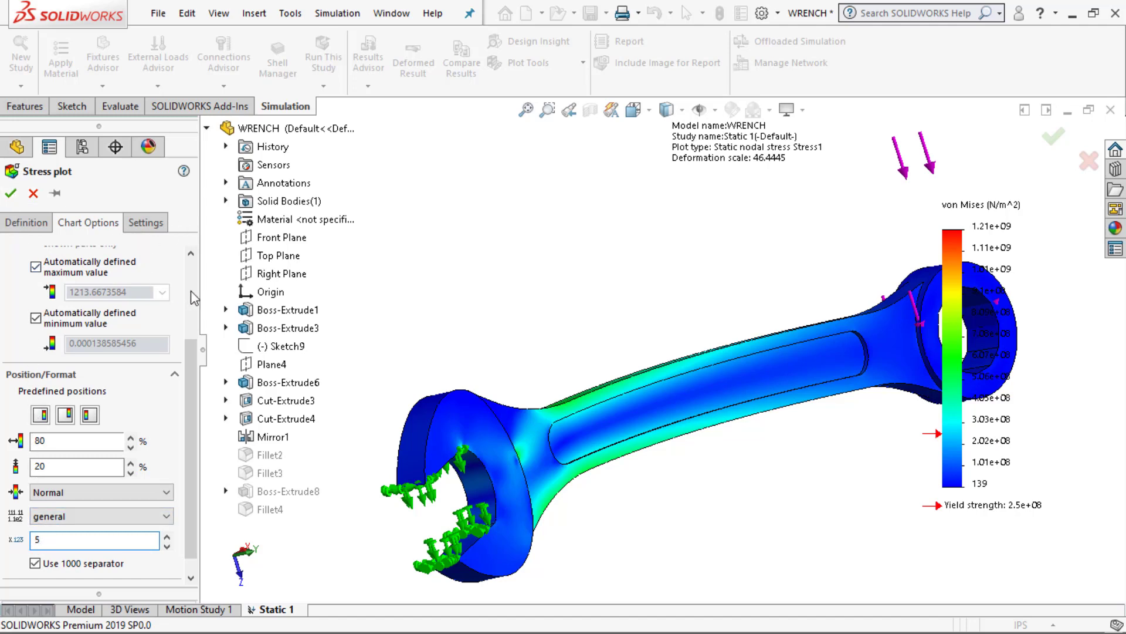
Show the maximum and minimum annotations on the stress plot.
scroll(178, 321, "up", 3)
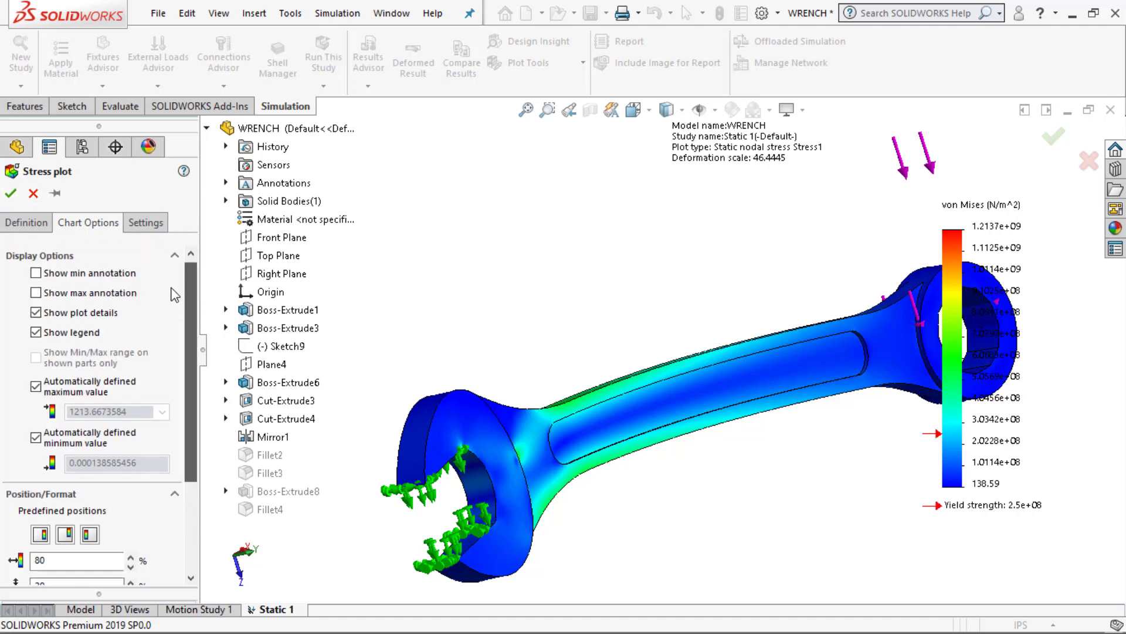
left_click(90, 295)
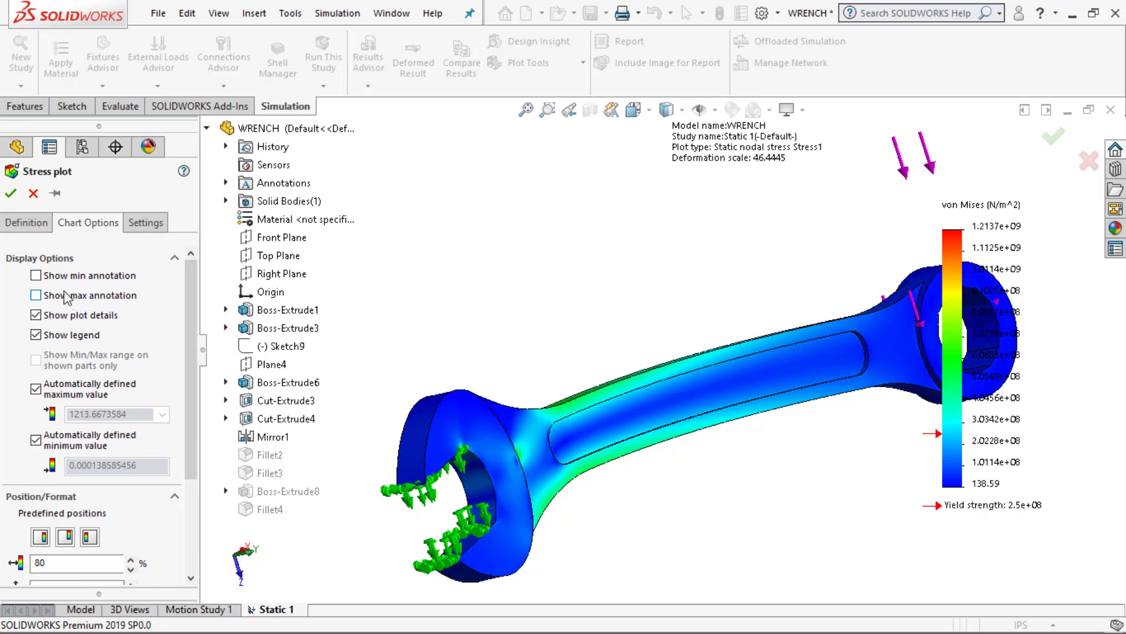
left_click(36, 276)
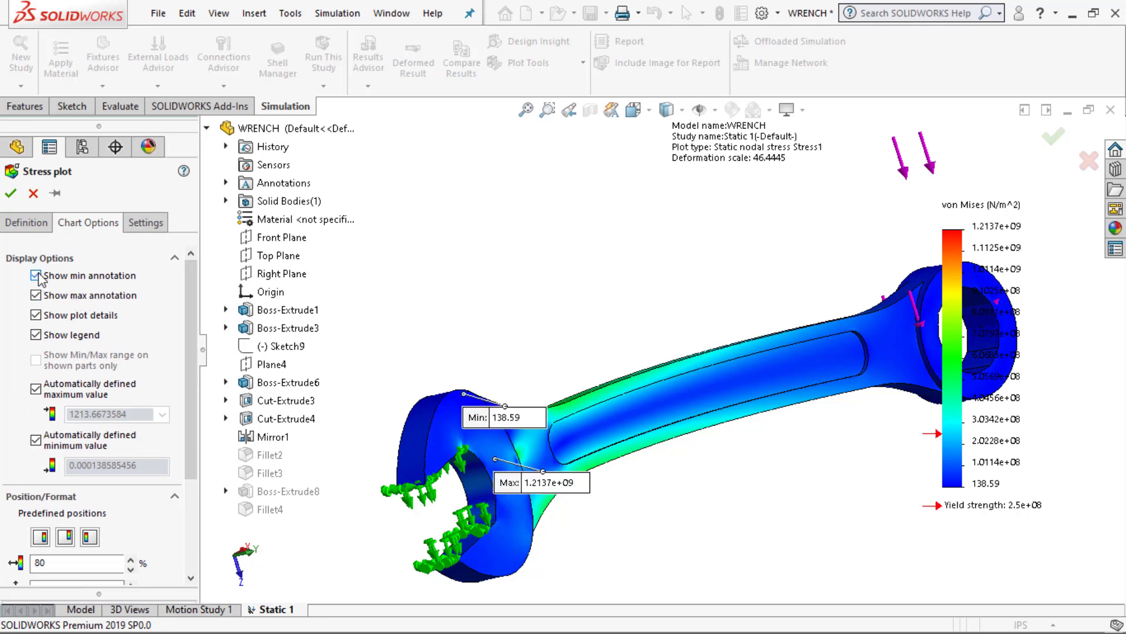
Keep continuous fringes, set the stress plot's boundary option to Mesh and apply the plot settings.
left_click(152, 225)
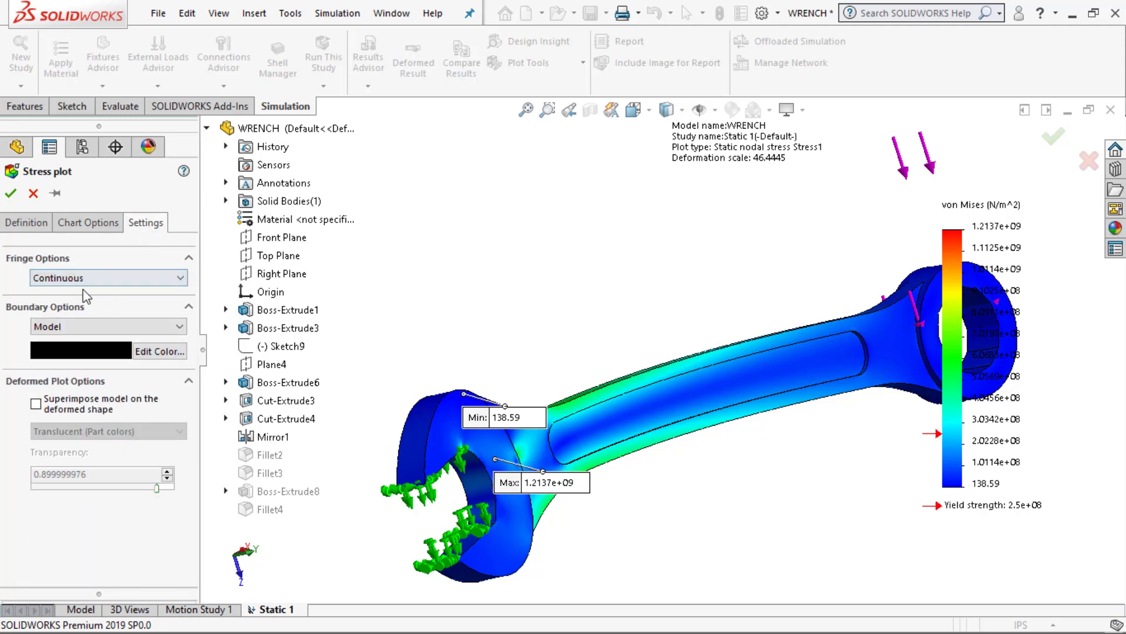
left_click(75, 283)
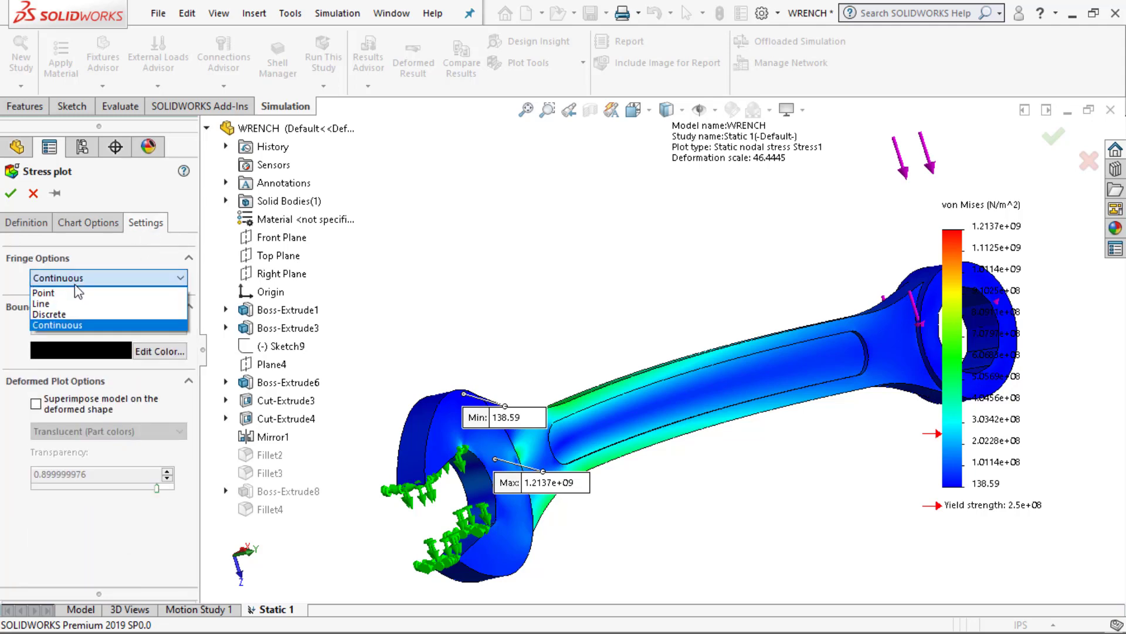
left_click(75, 284)
left_click(69, 326)
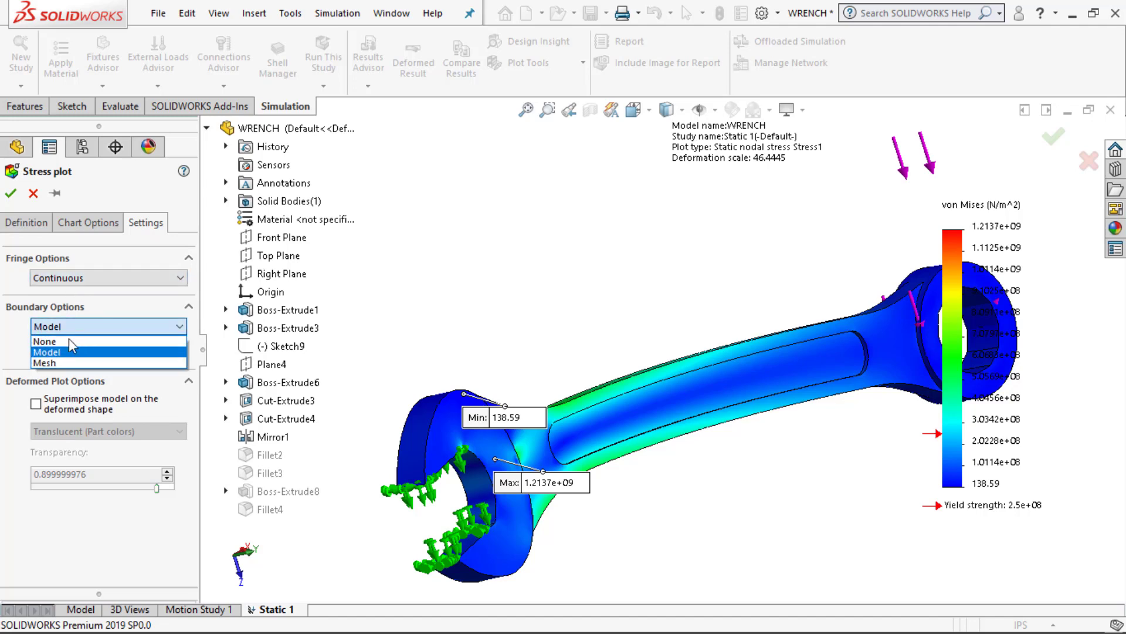
left_click(69, 363)
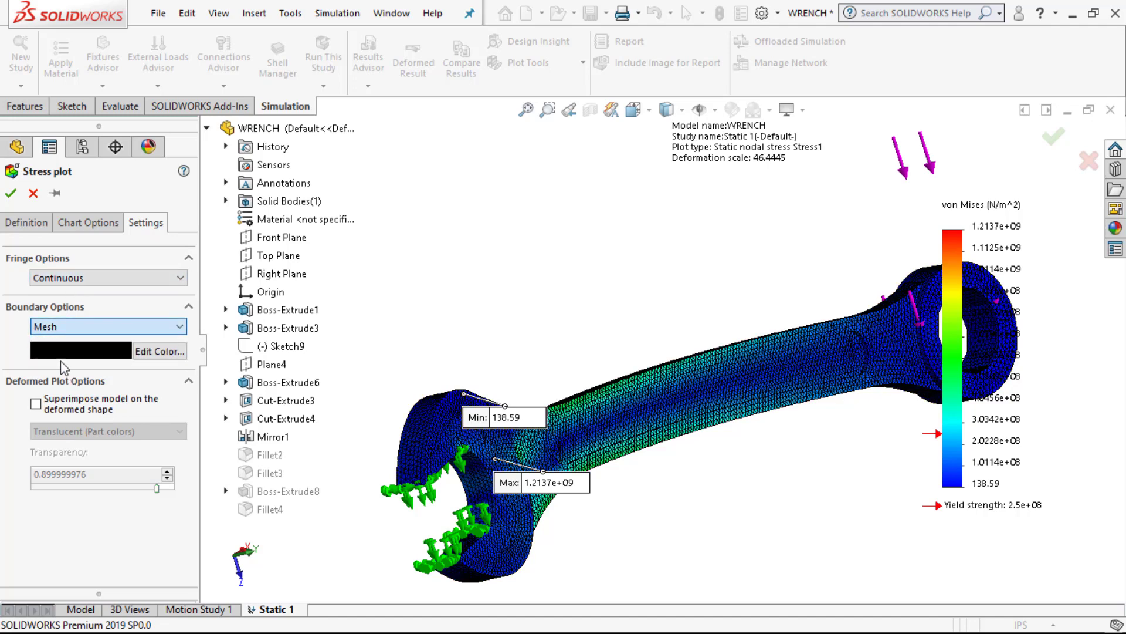
left_click(10, 192)
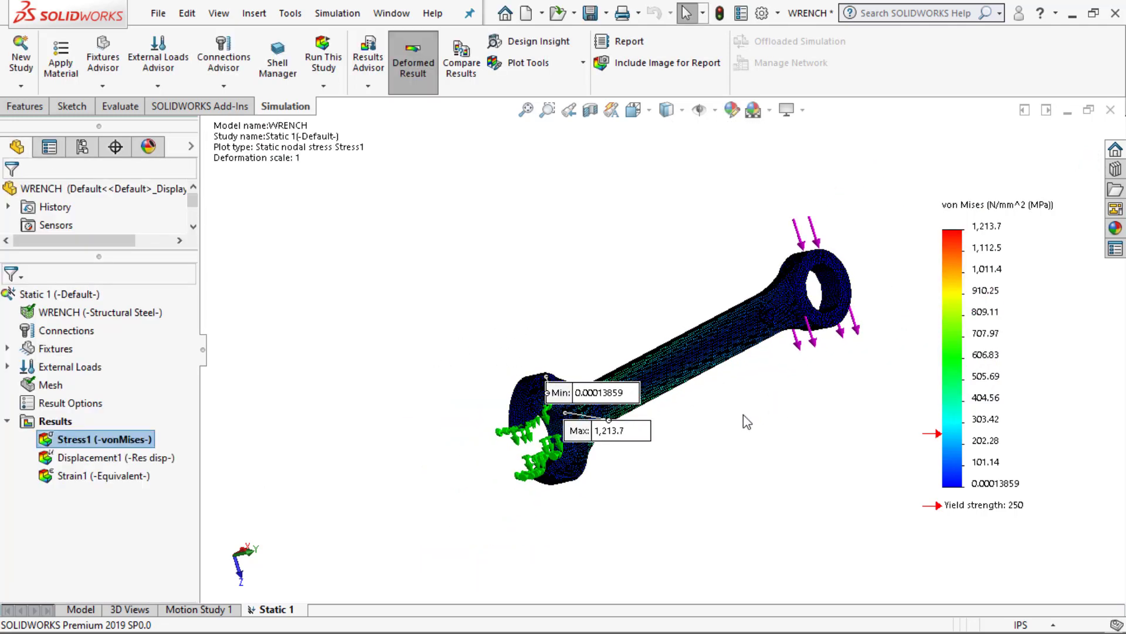
Reposition the stress plot's minimum annotation above the wrench jaw and its maximum annotation below the handle, clear of the part.
middle_click_drag(740, 421, 712, 460)
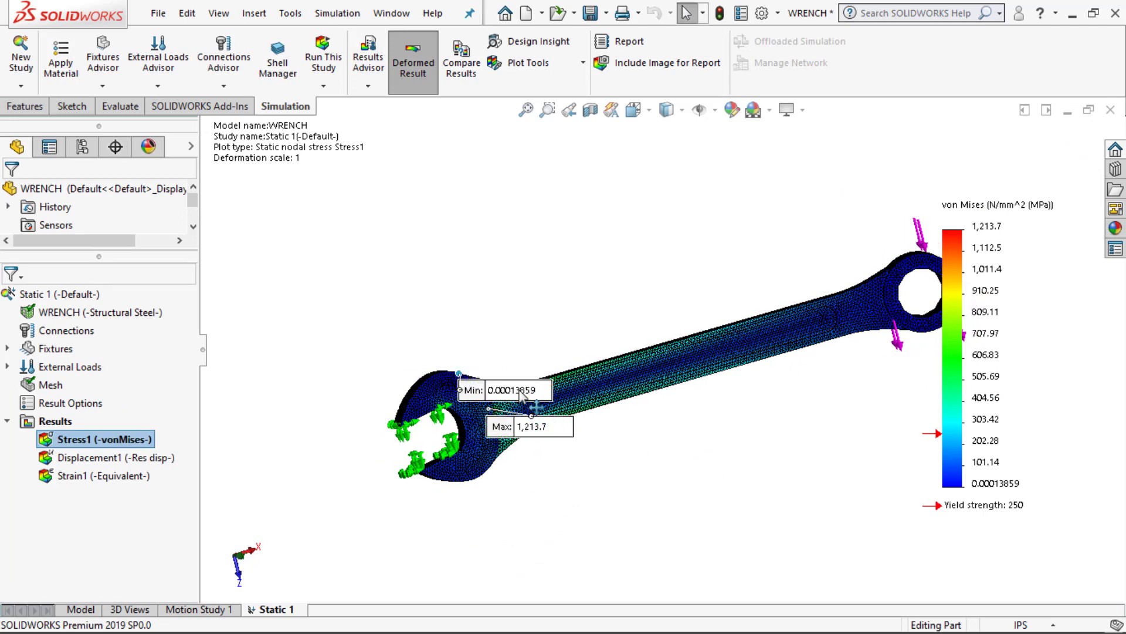
left_click_drag(531, 390, 449, 281)
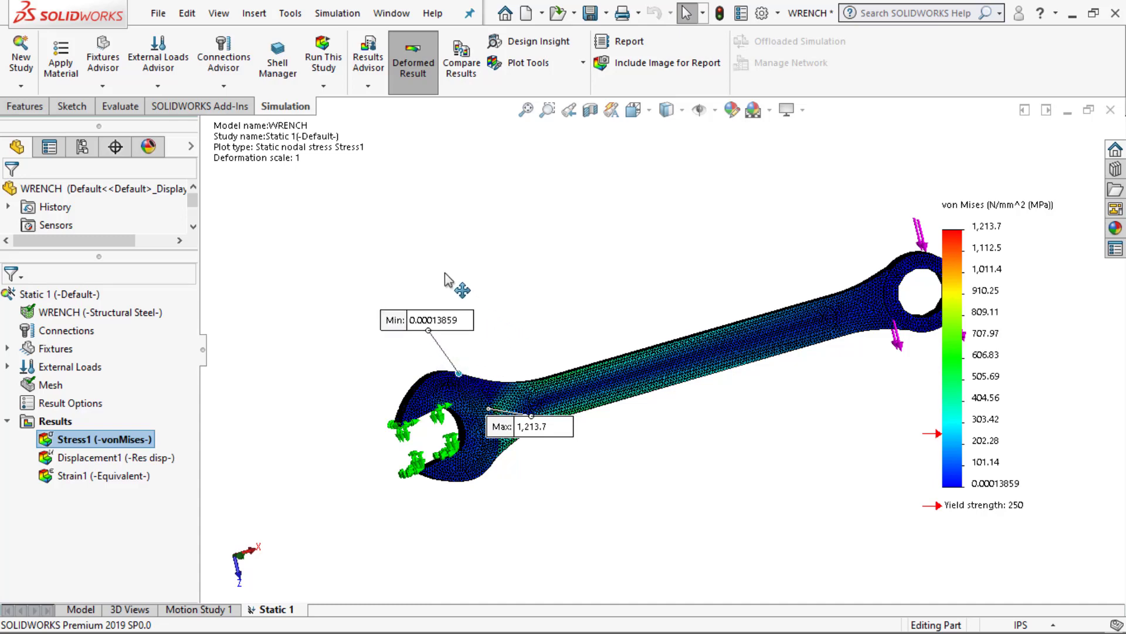
left_click_drag(548, 435, 637, 591)
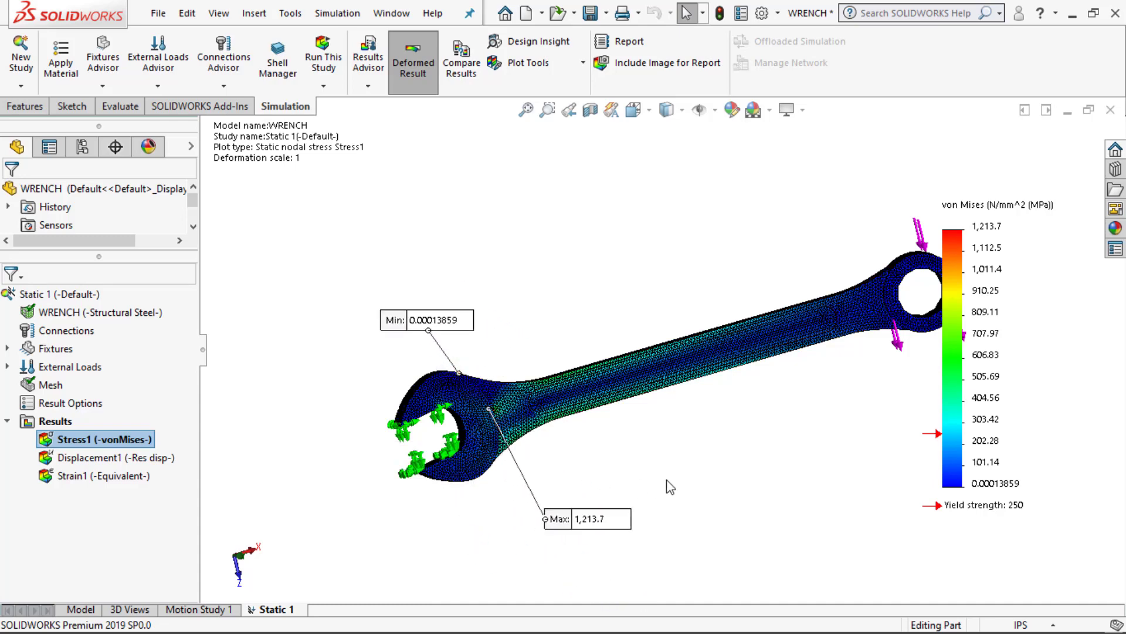
middle_click_drag(669, 487, 792, 421)
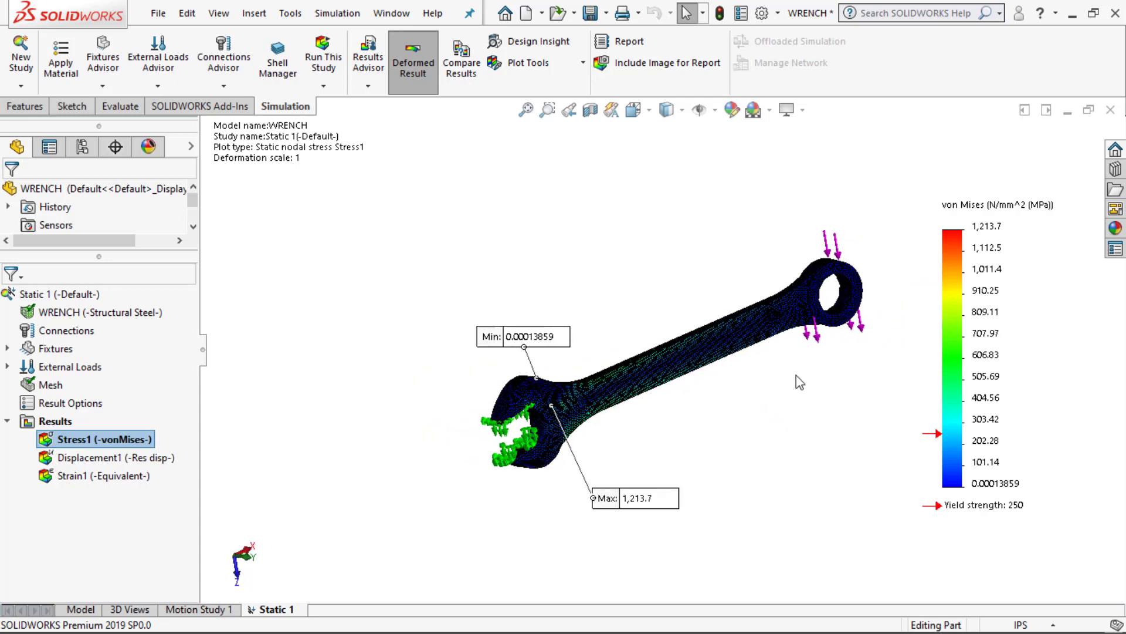
scroll(797, 373, "down", 3)
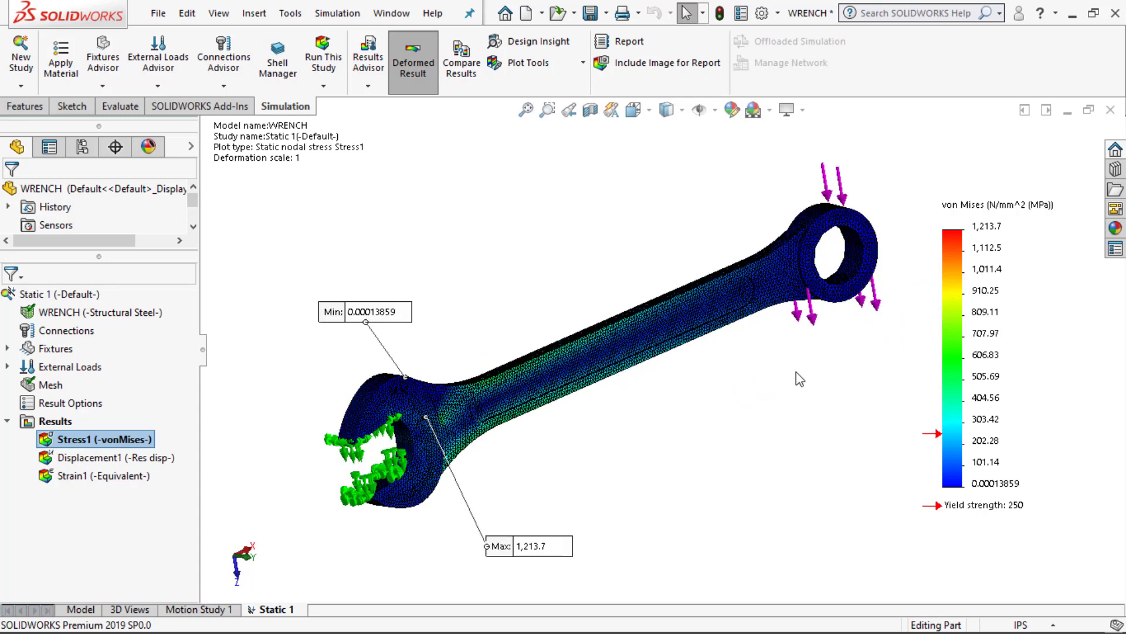
Display the resultant displacement plot, followed by the equivalent strain plot, to review both results.
left_click(100, 457)
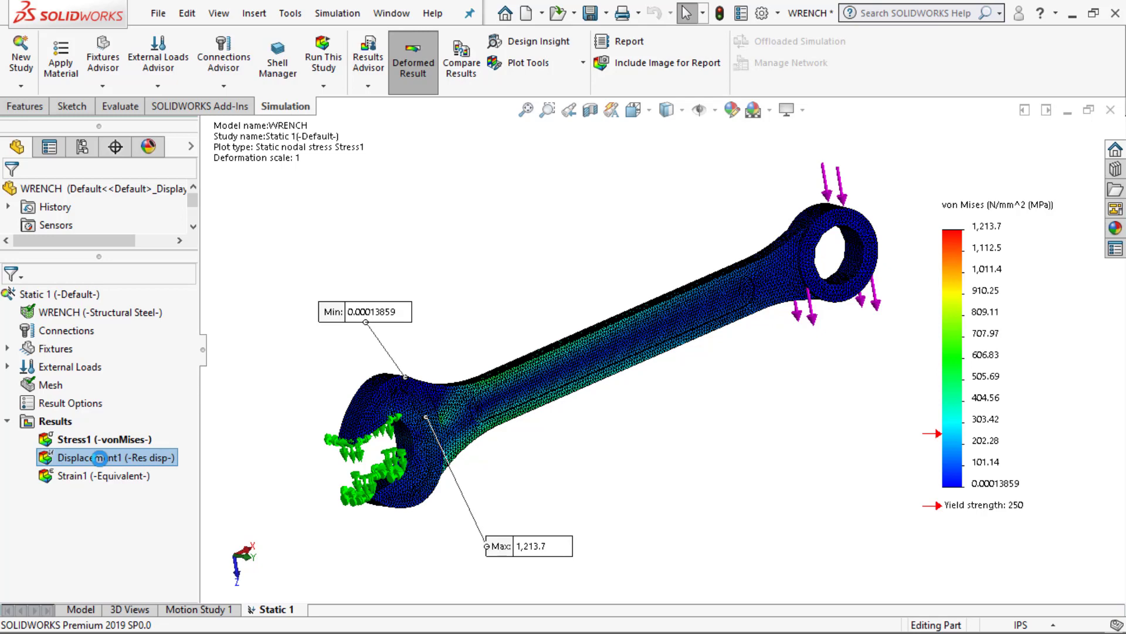
double_click(100, 458)
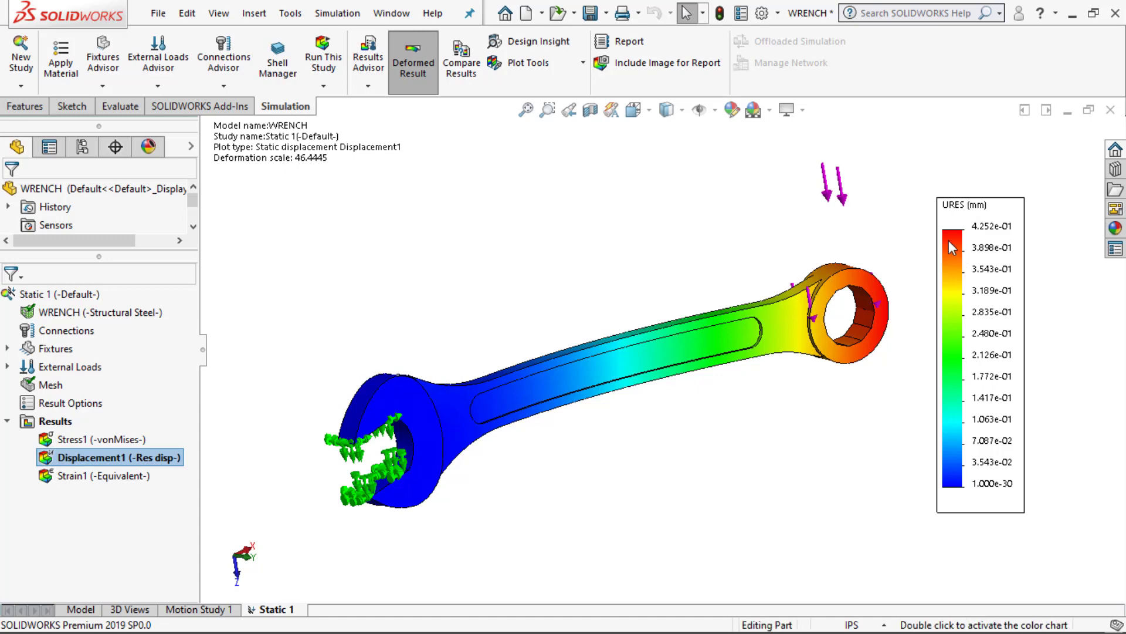
middle_click_drag(579, 460, 558, 447)
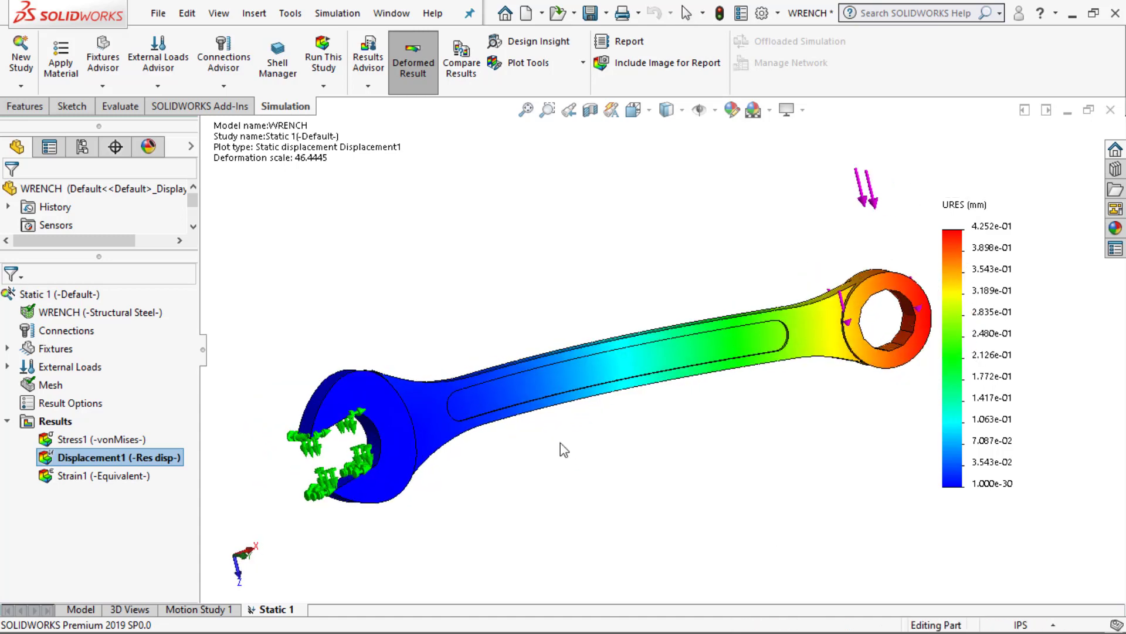
double_click(125, 476)
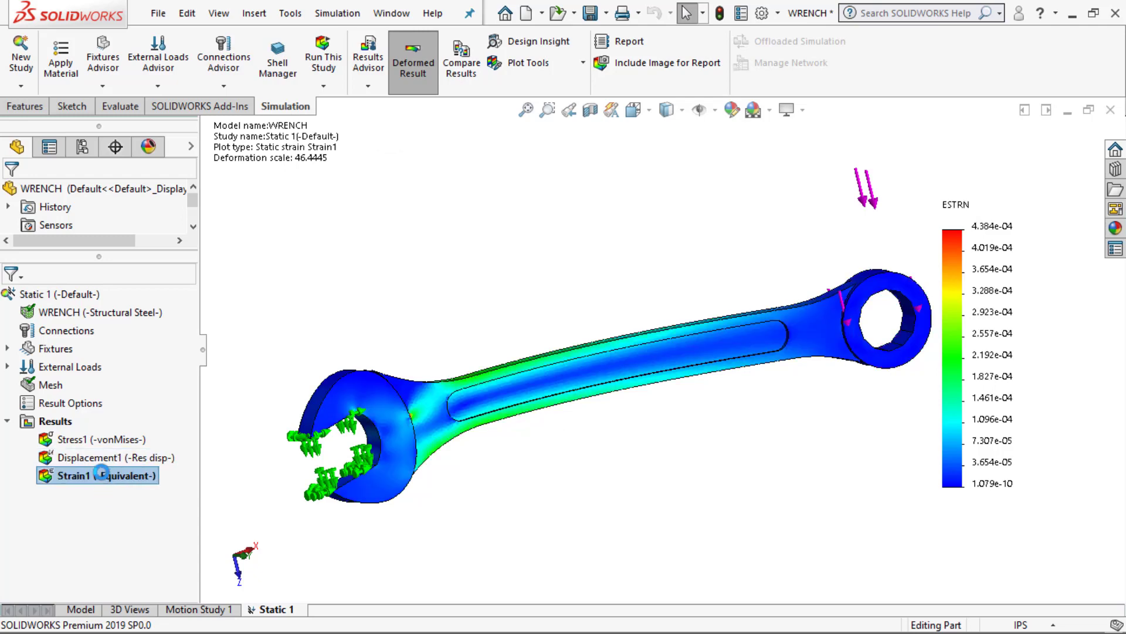
Display the von Mises stress plot again and turn off its mesh overlay to inspect the neck behind the jaw.
left_click(77, 443)
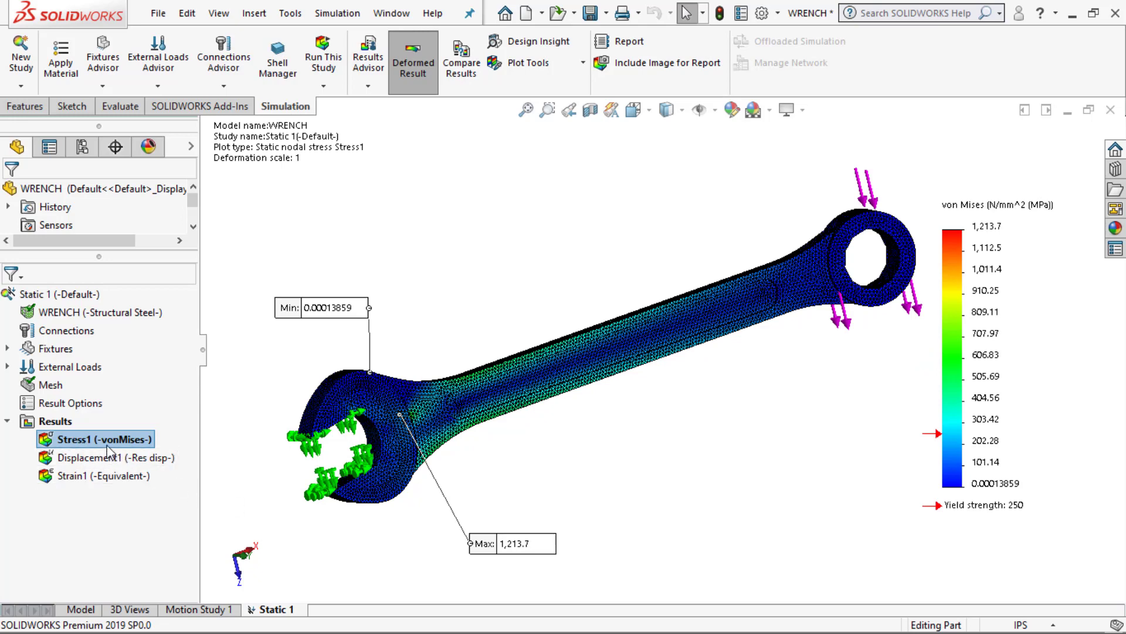
right_click(975, 267)
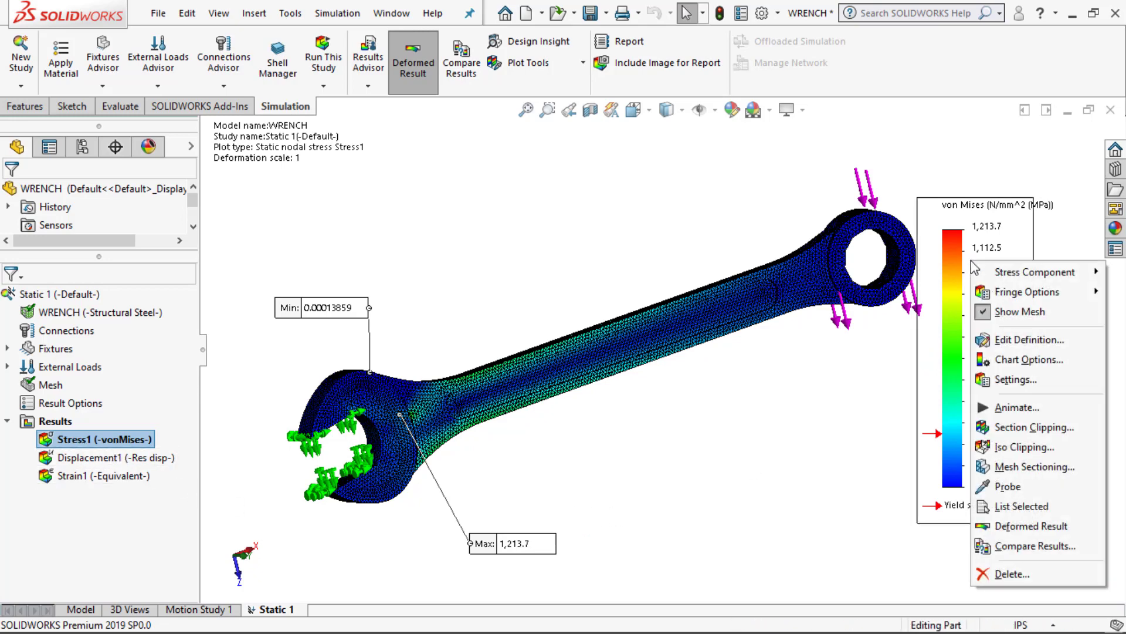
left_click(998, 311)
scroll(392, 417, "down", 5)
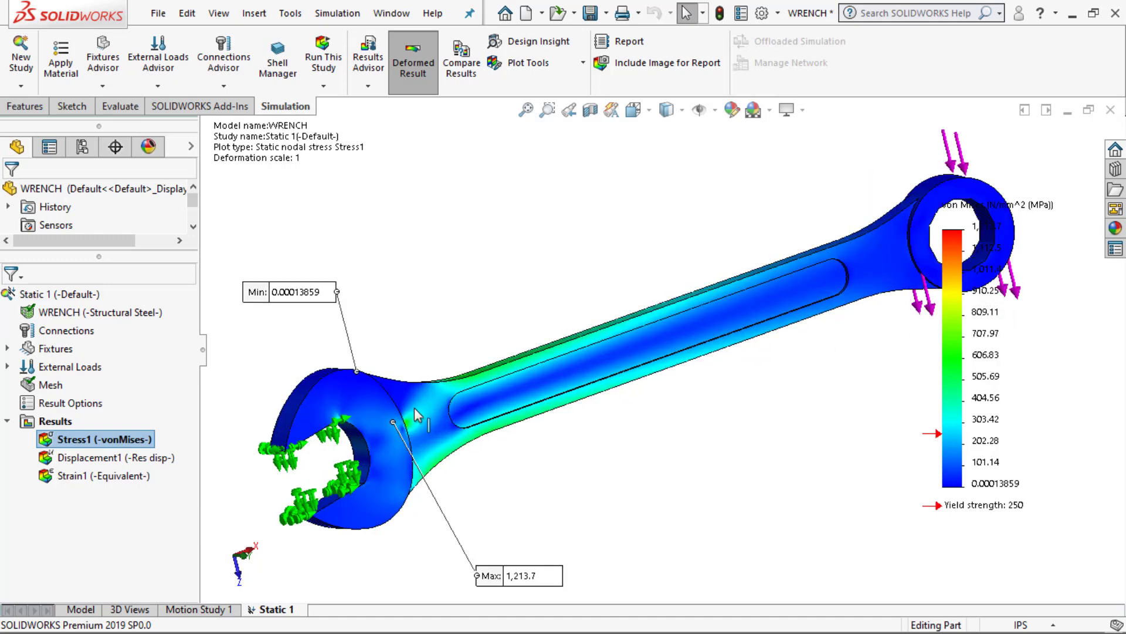
middle_click_drag(458, 302, 384, 291)
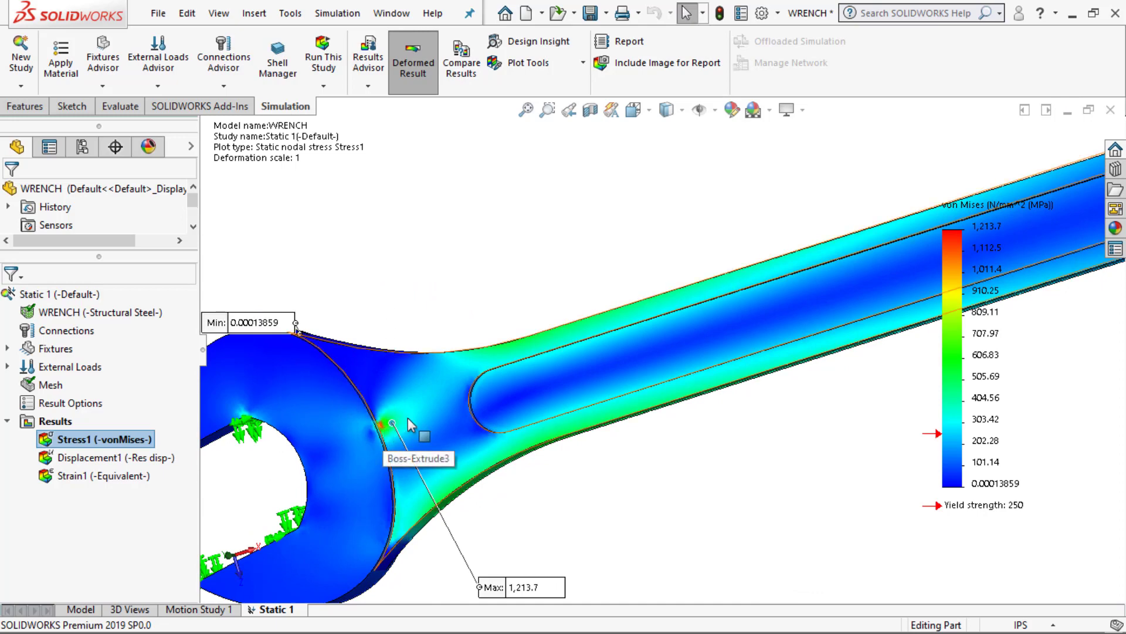
scroll(480, 290, "up", 2)
middle_click_drag(480, 290, 495, 281)
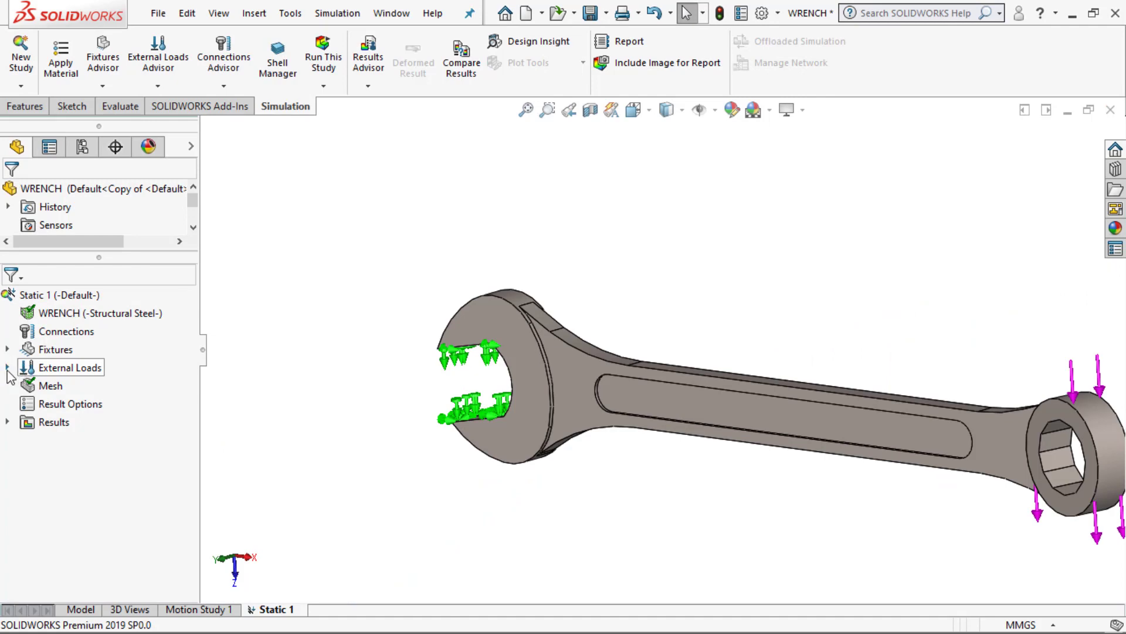
Set the existing force on the wrench's ring end to 30 kgf and rerun the static study.
left_click(7, 368)
left_click(111, 388)
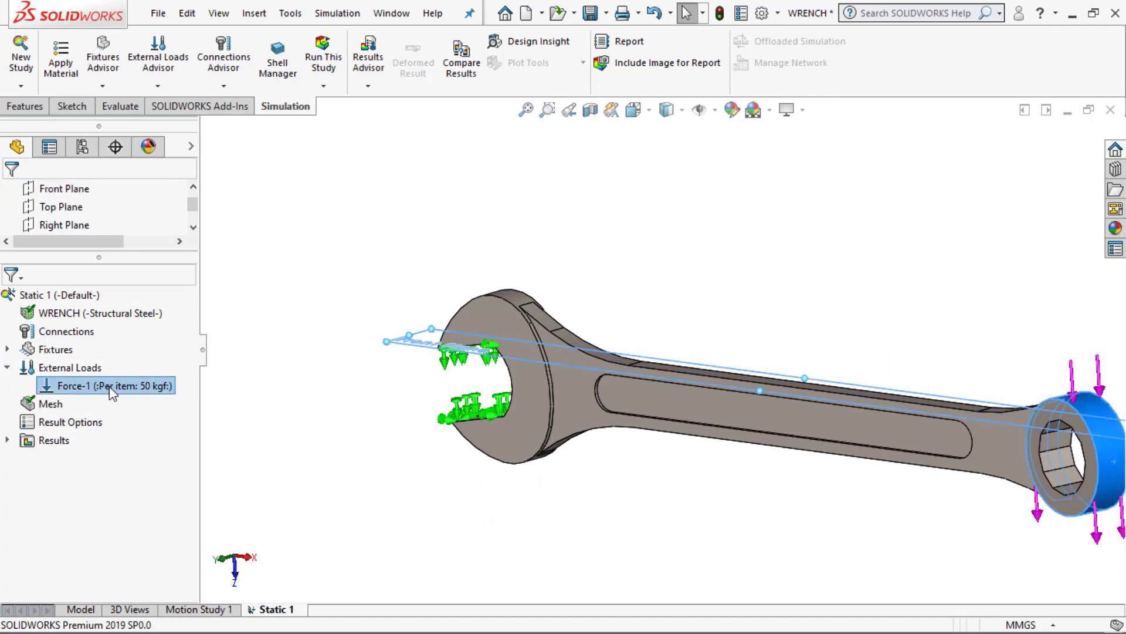
right_click(112, 388)
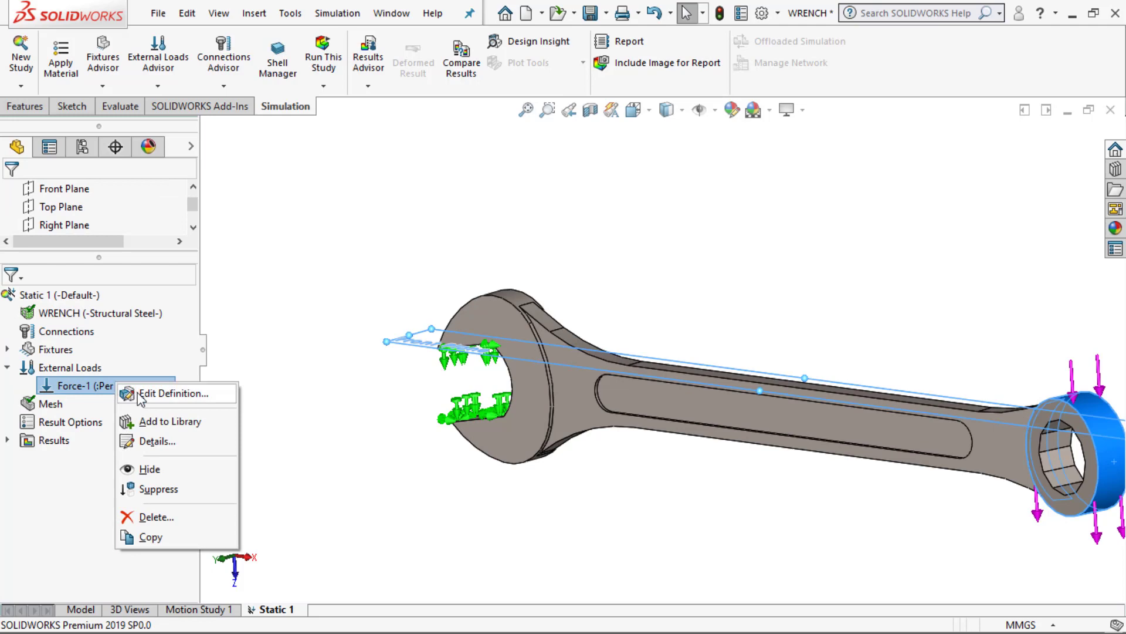
left_click(140, 399)
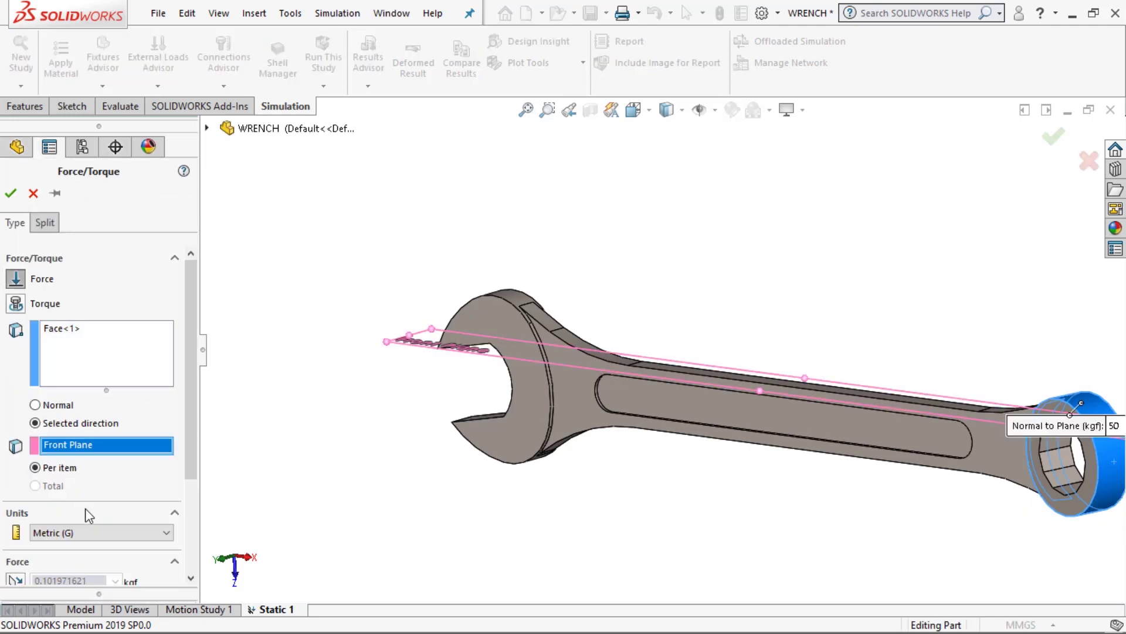
left_click_drag(190, 455, 199, 524)
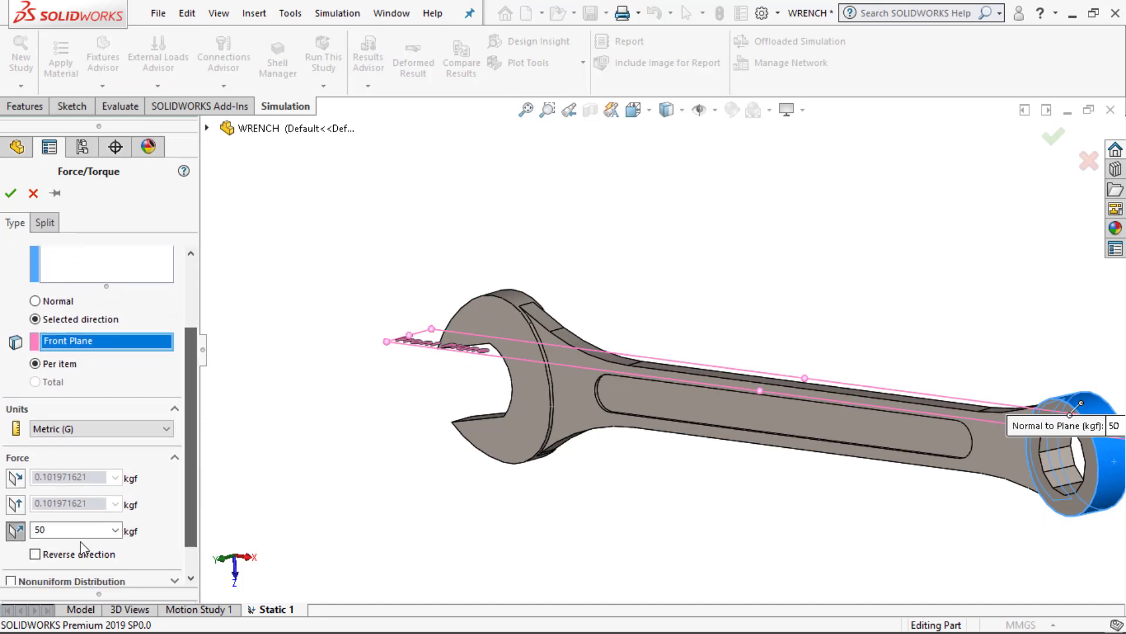
left_click_drag(66, 532, 15, 537)
type("3")
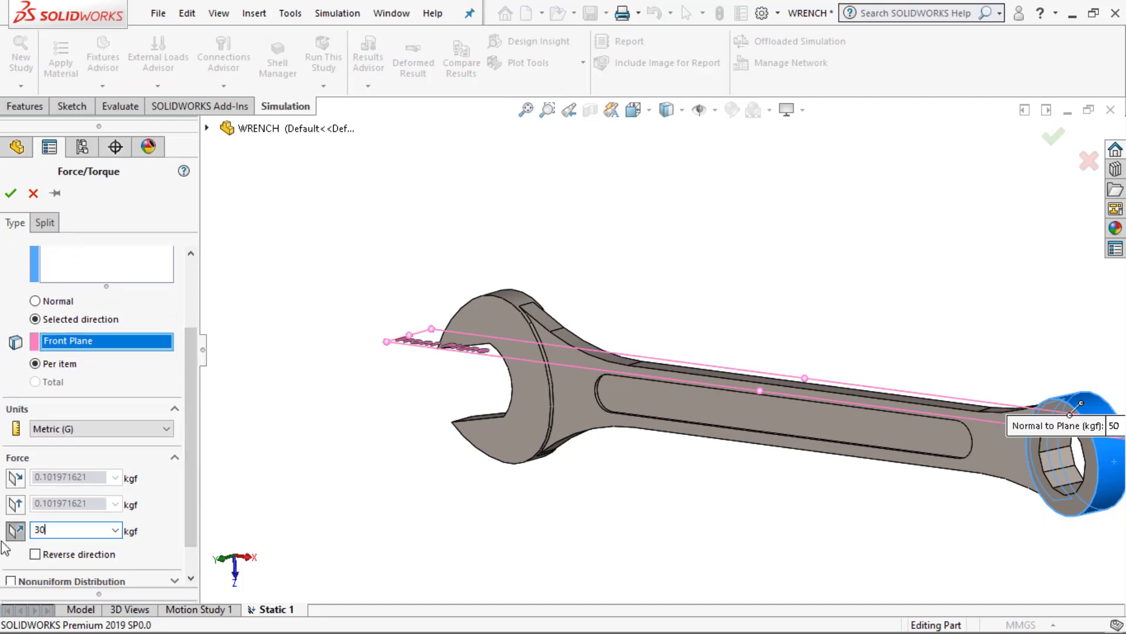
left_click(11, 195)
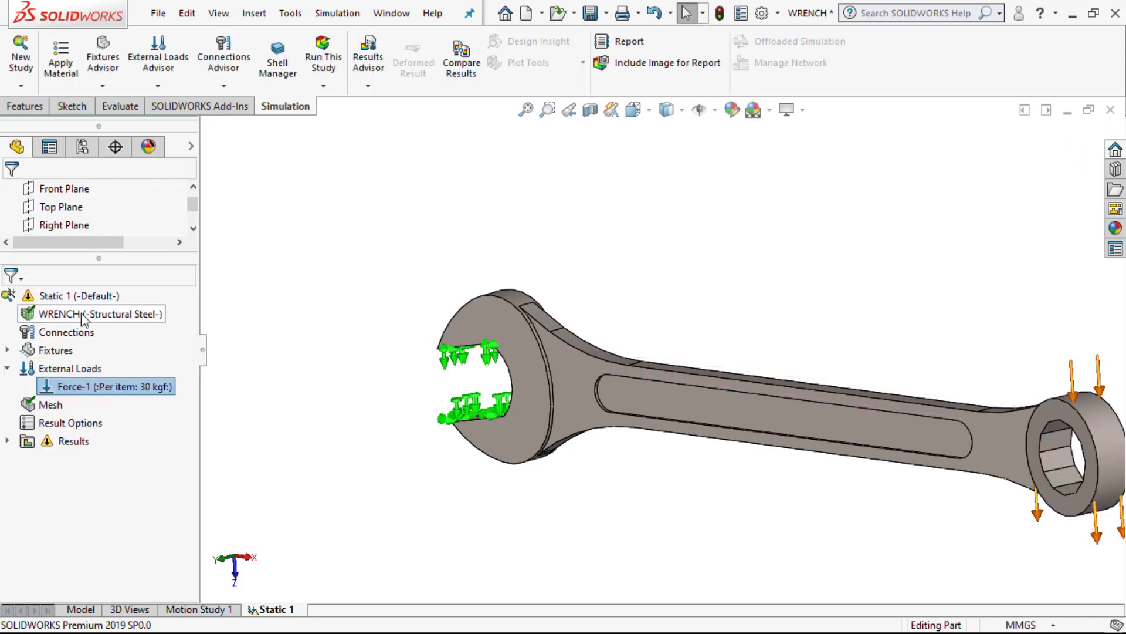
right_click(71, 301)
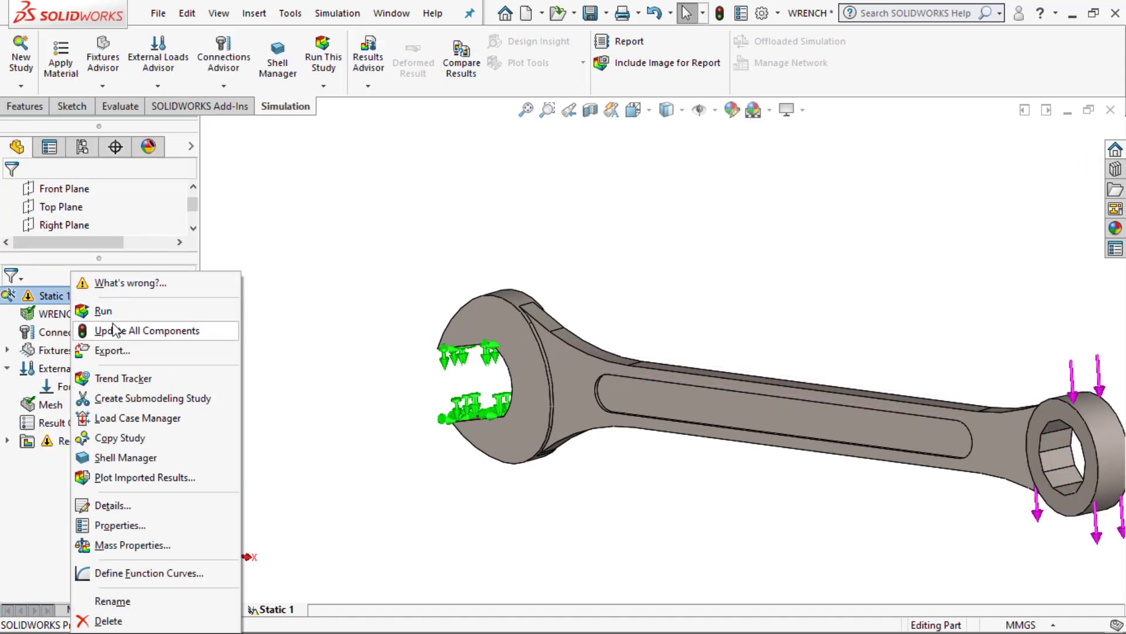
left_click(104, 307)
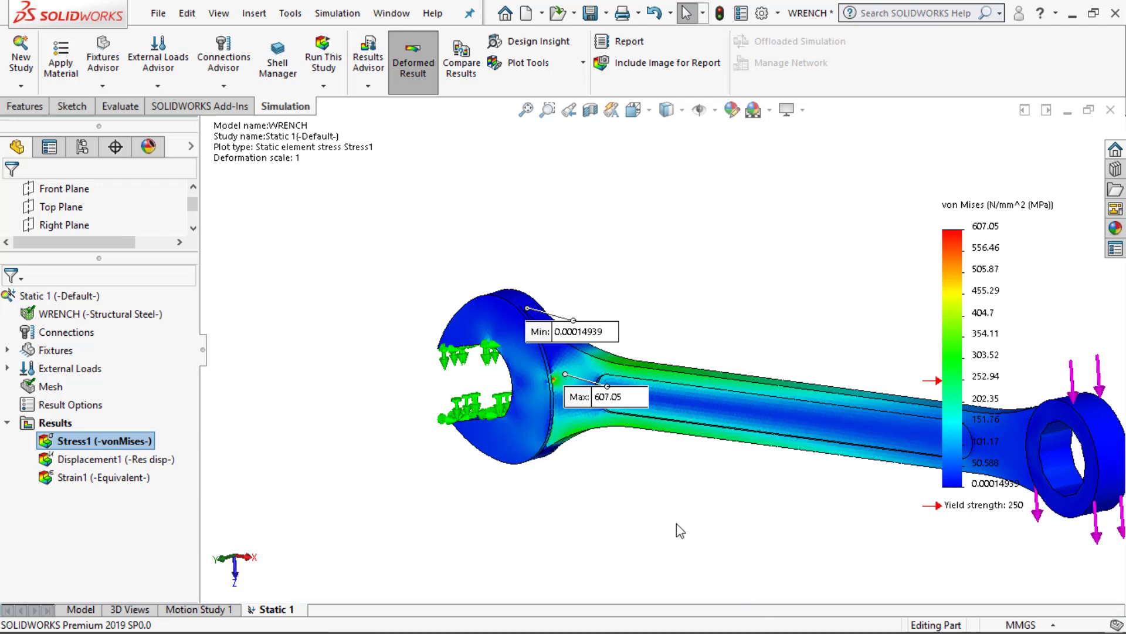
Examine the rerun von Mises stress distribution around the maximum-stress spot where the jaw meets the handle.
scroll(675, 523, "up", 3)
middle_click_drag(722, 458, 719, 414, "ctrl")
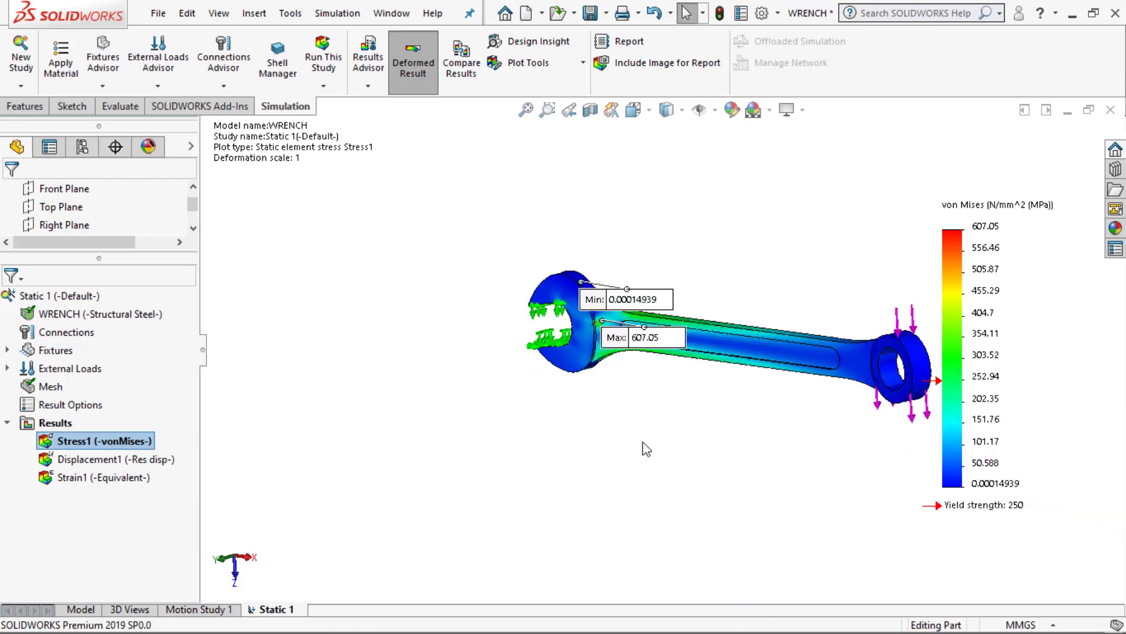
scroll(943, 314, "down", 1)
scroll(745, 320, "up", 2)
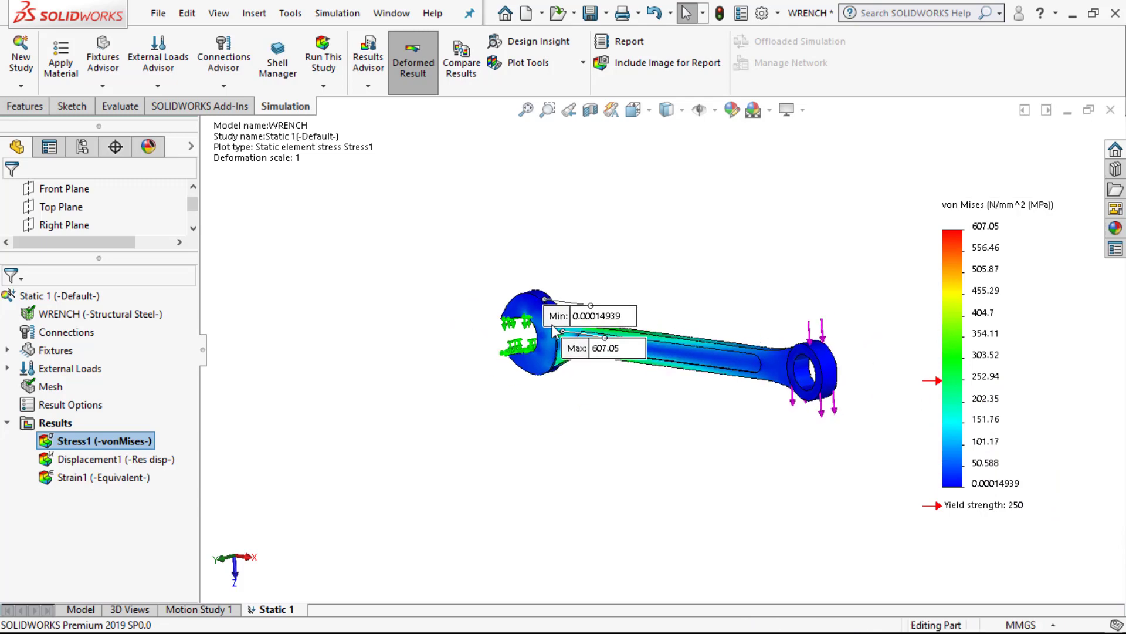
scroll(548, 324, "down", 1)
scroll(643, 320, "down", 4)
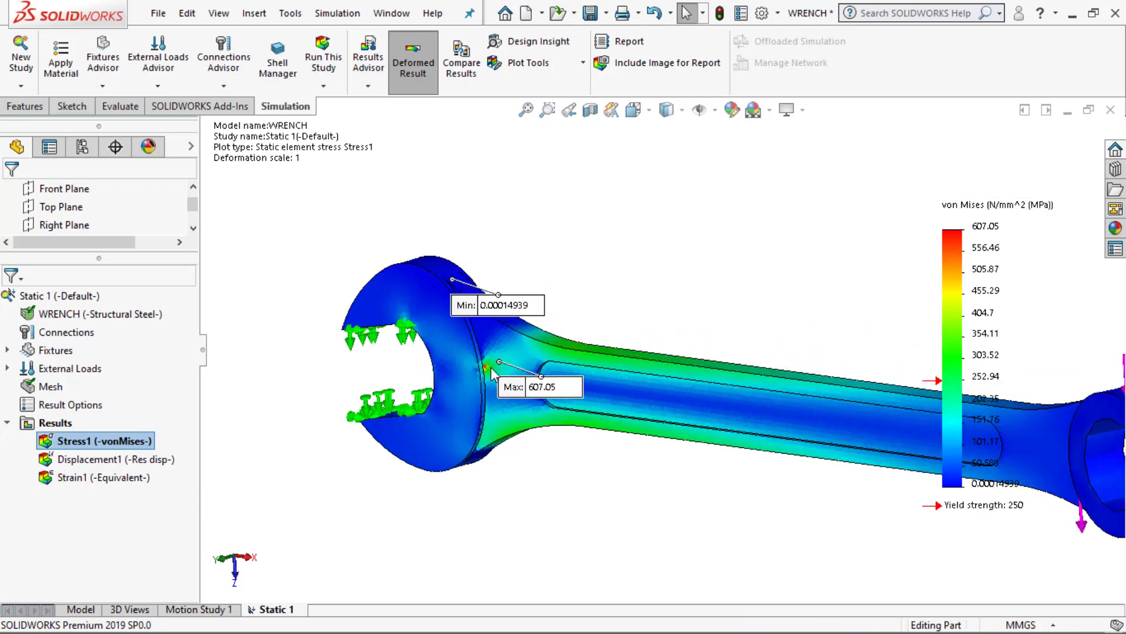
scroll(508, 373, "down", 2)
scroll(551, 364, "down", 4)
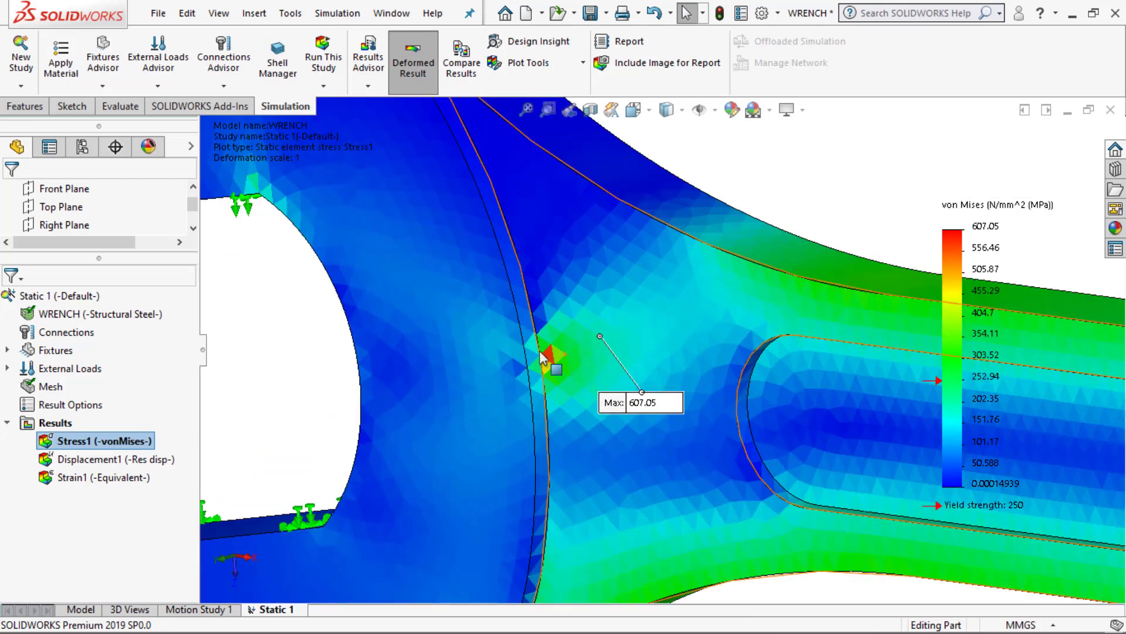
scroll(553, 354, "down", 3)
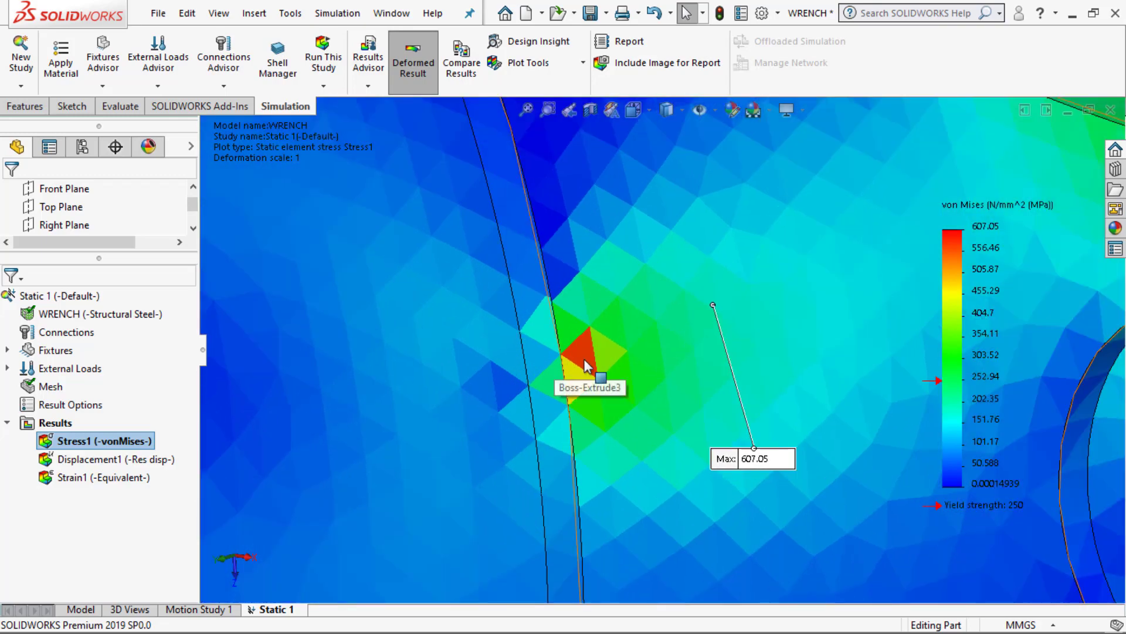
scroll(588, 358, "up", 5)
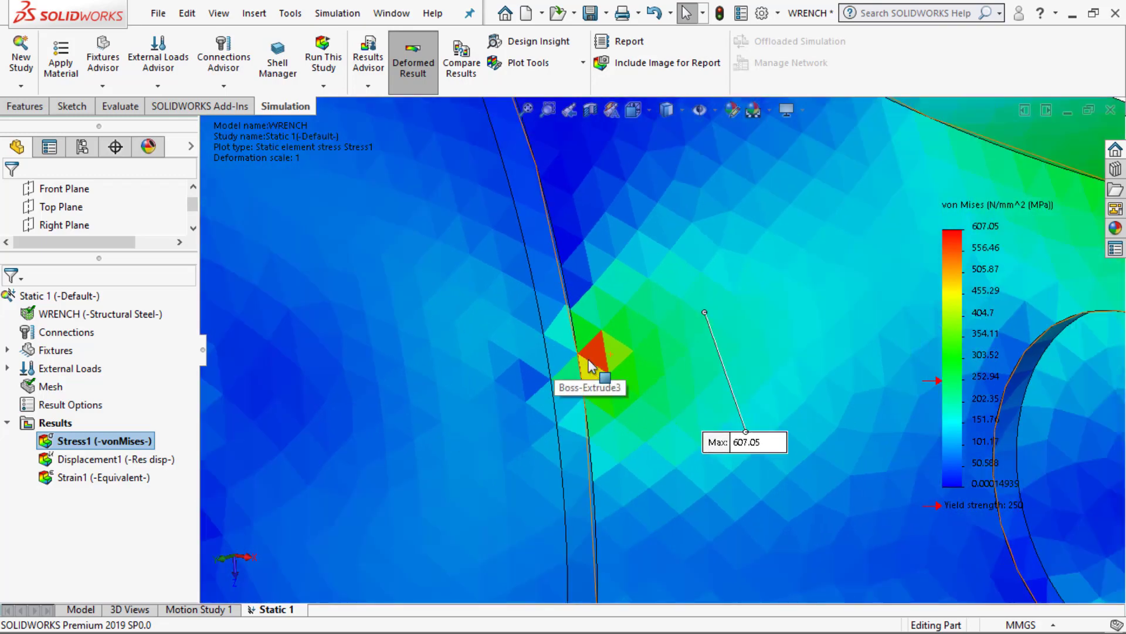
scroll(589, 360, "up", 3)
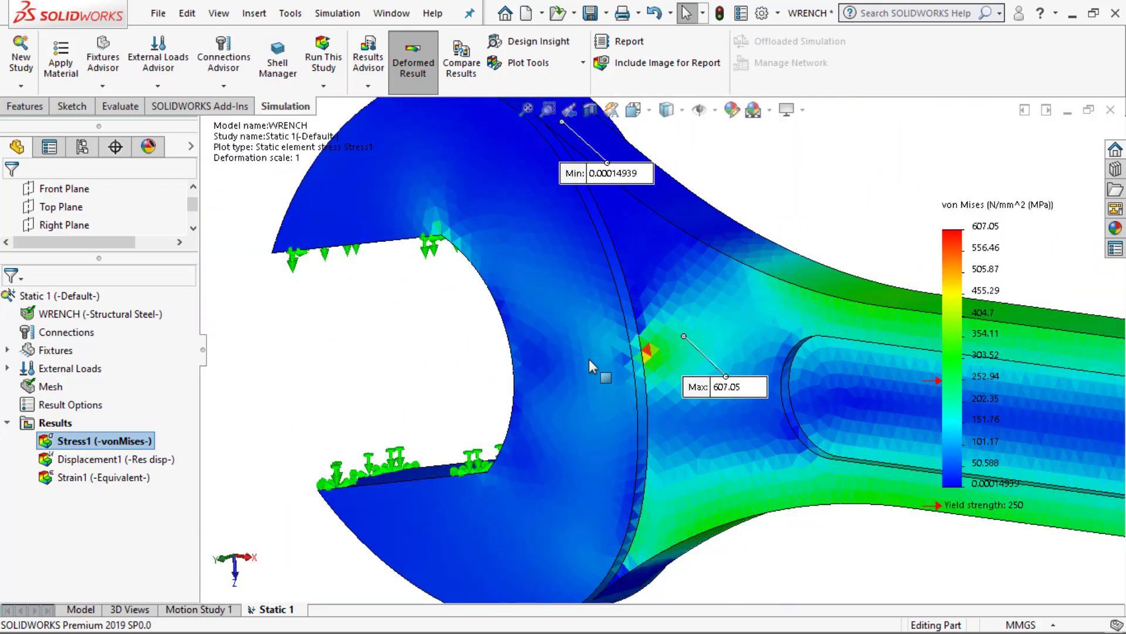
scroll(589, 359, "up", 5)
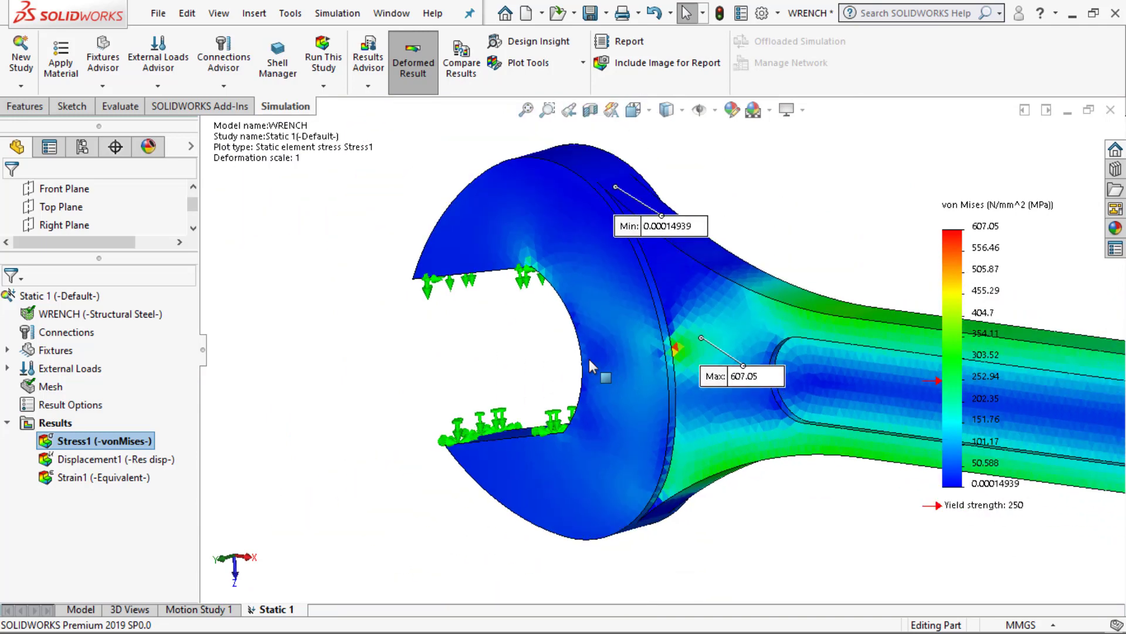
scroll(792, 533, "up", 5)
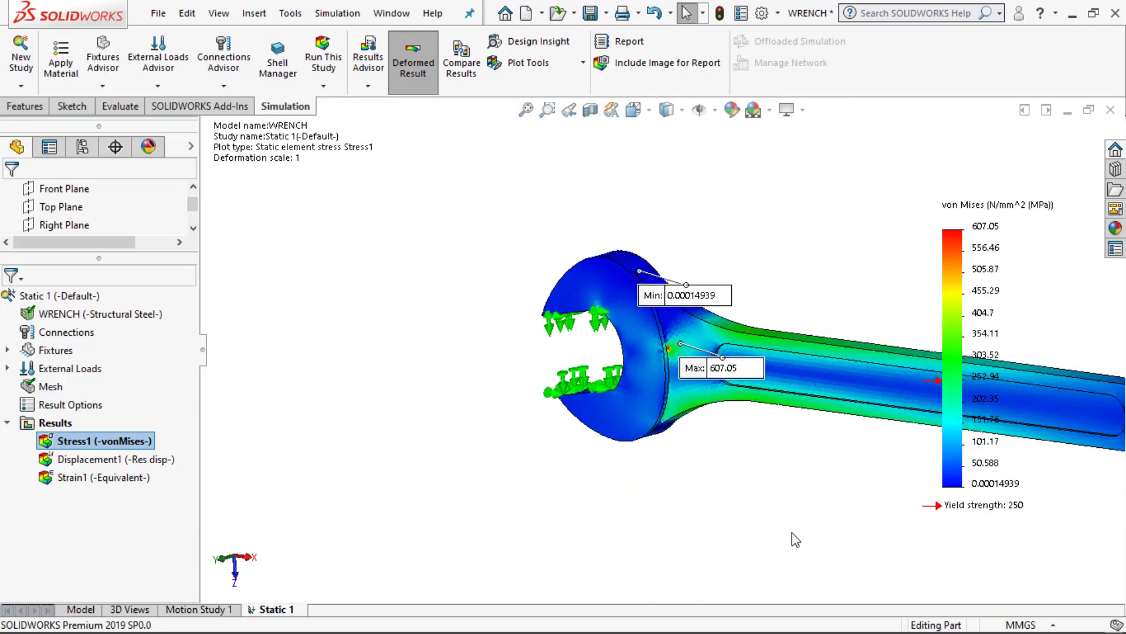
Inspect the stress distribution from the ring end, along the handle recess and the lower neck beside the jaw.
middle_click_drag(779, 527, 717, 528)
scroll(845, 367, "down", 6)
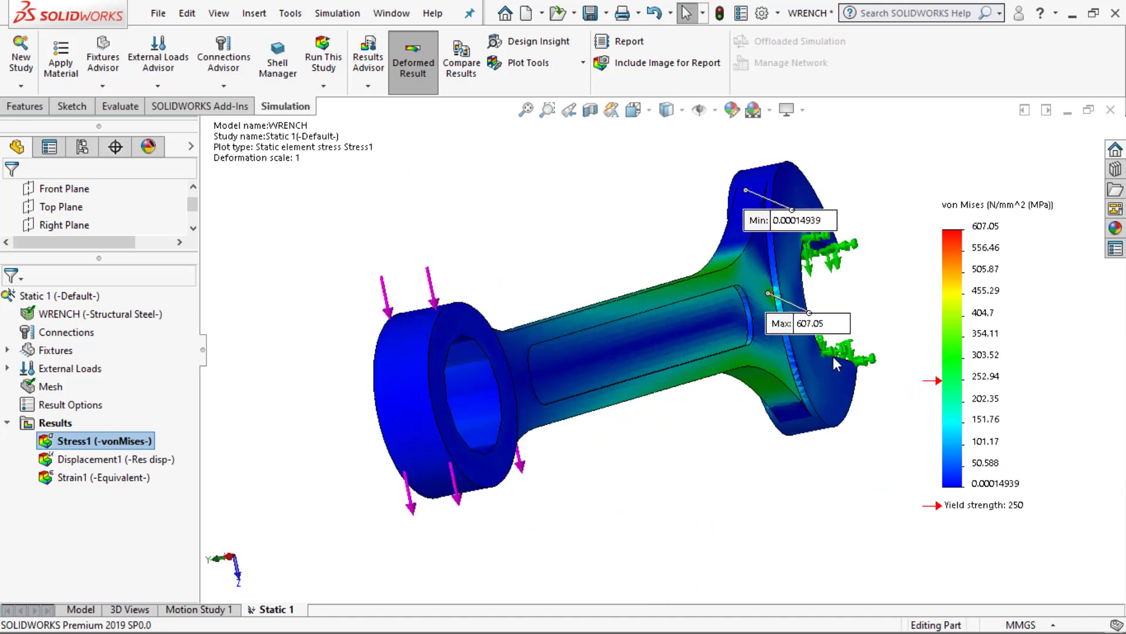
scroll(763, 385, "down", 2)
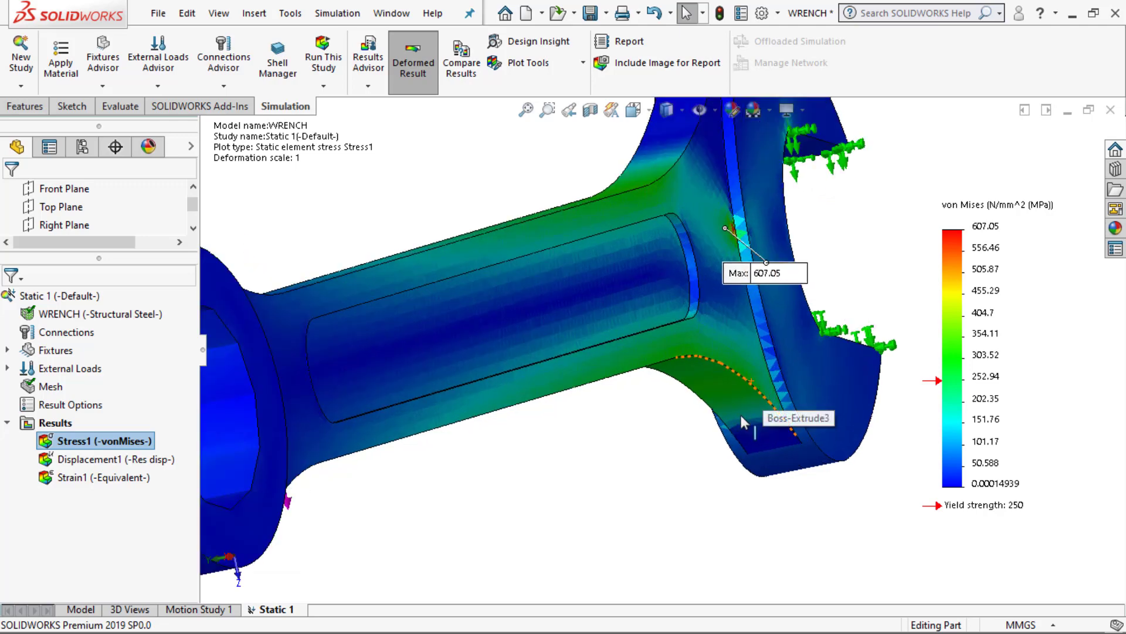
scroll(684, 476, "down", 2)
scroll(675, 480, "down", 2)
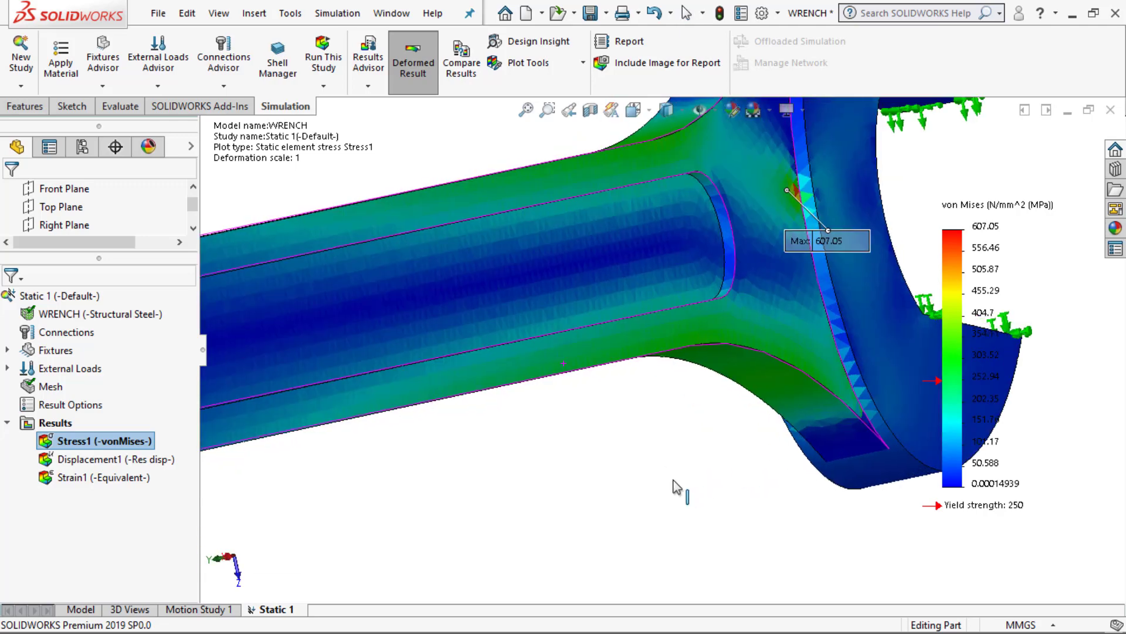
scroll(734, 491, "up", 4)
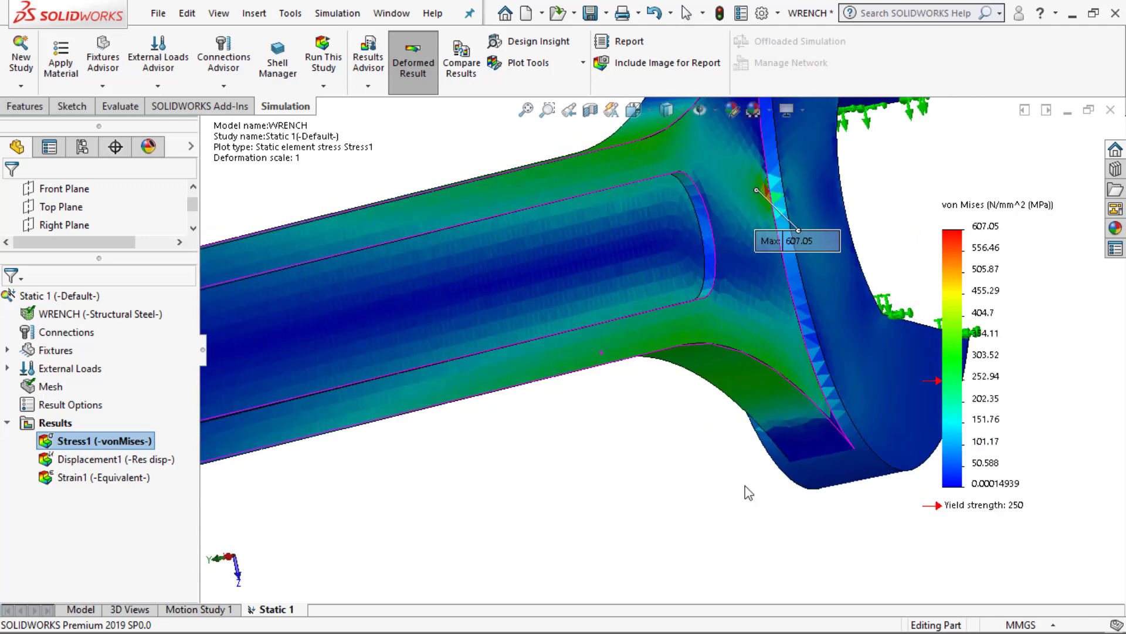
Examine the von Mises stress distribution over the whole wrench, from the jaw along the recessed handle to the ring end.
middle_click_drag(746, 484, 724, 451, "ctrl")
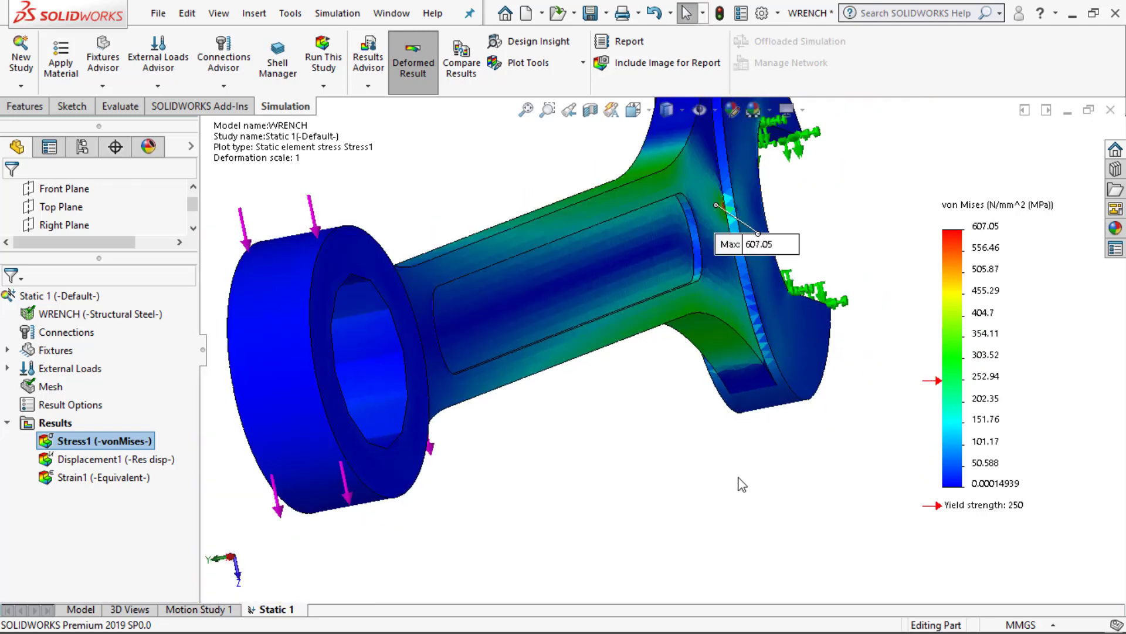
scroll(739, 480, "up", 3)
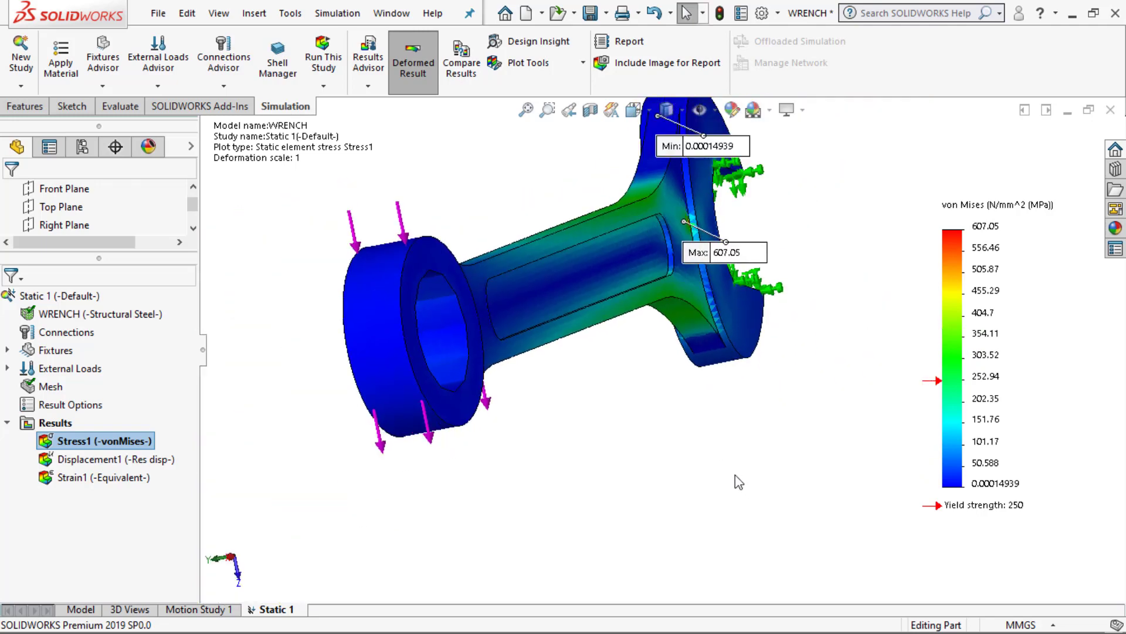
middle_click_drag(636, 367, 728, 388)
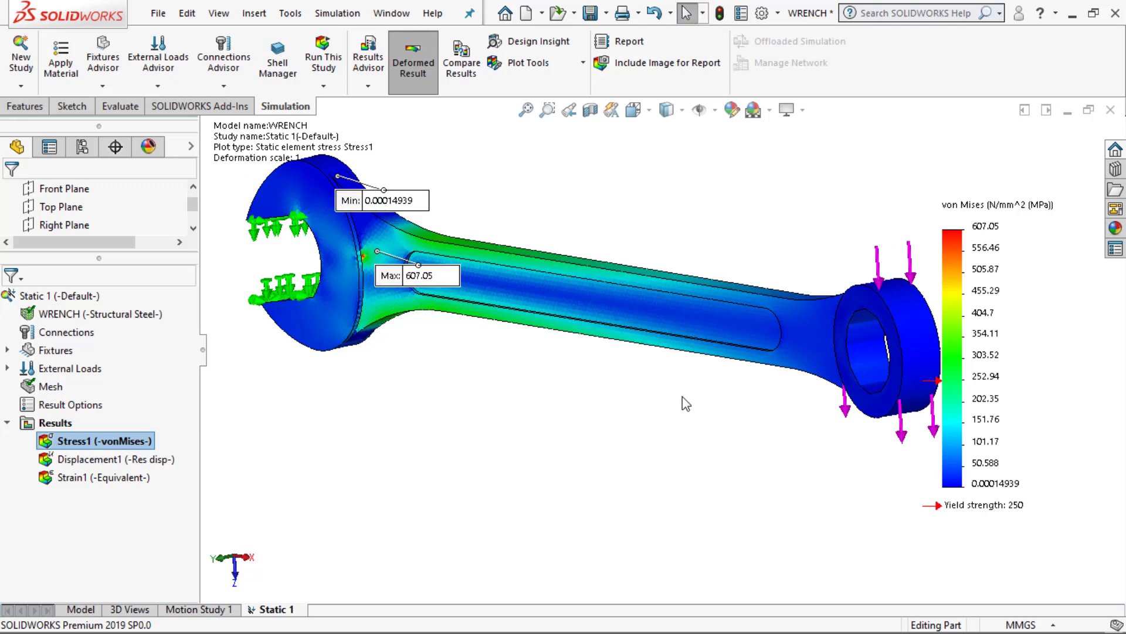
scroll(682, 395, "down", 1)
scroll(552, 220, "down", 2)
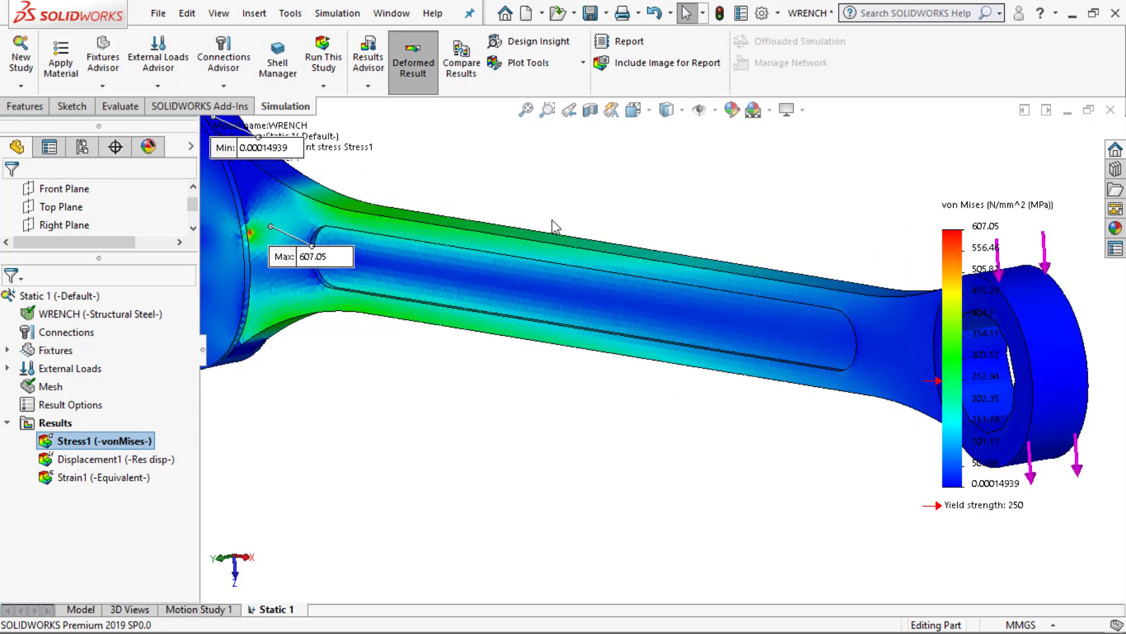
key("f")
key("z")
key("z")
key("z")
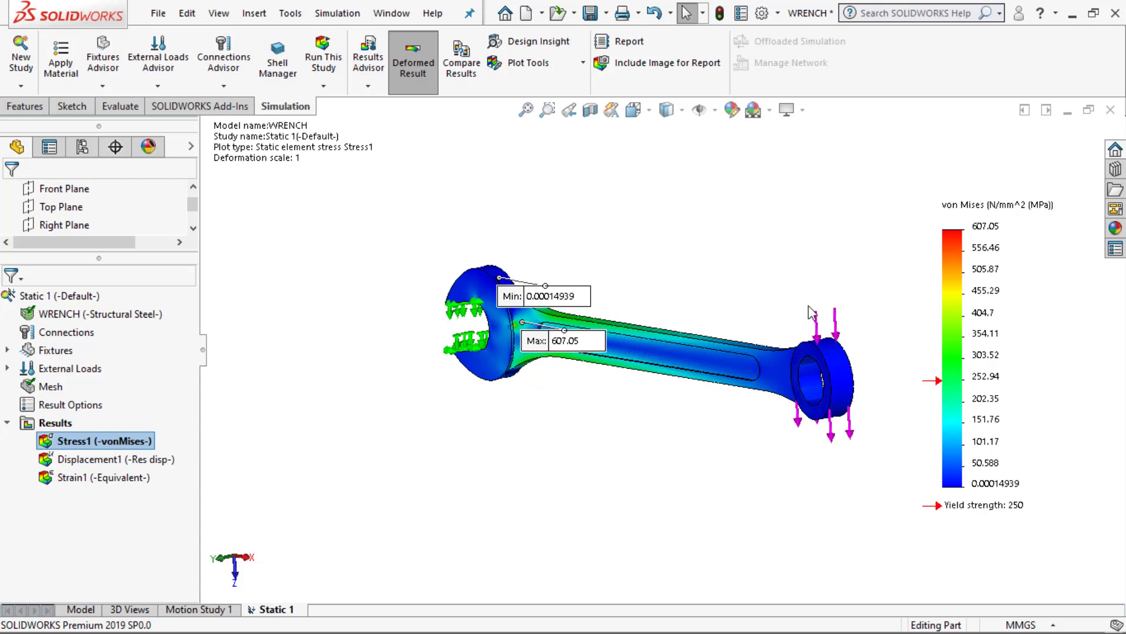
middle_click_drag(581, 420, 586, 421)
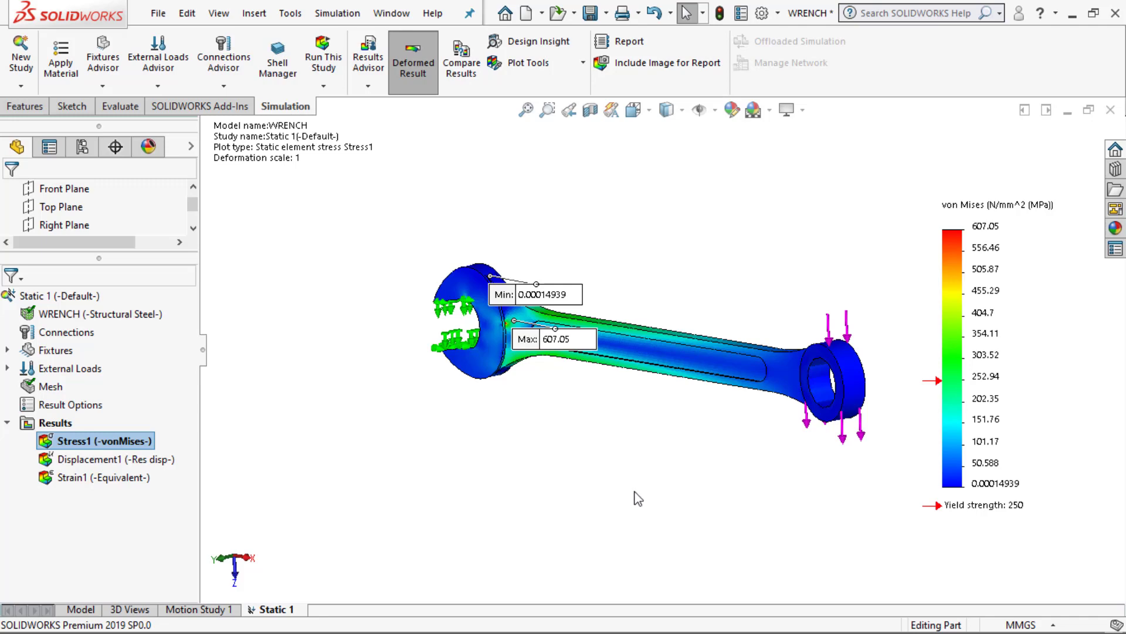
Preview a section clipping of the stress plot parallel to the Front Plane, offset about 7.39 mm, and discard it.
left_click(558, 63)
left_click(538, 85)
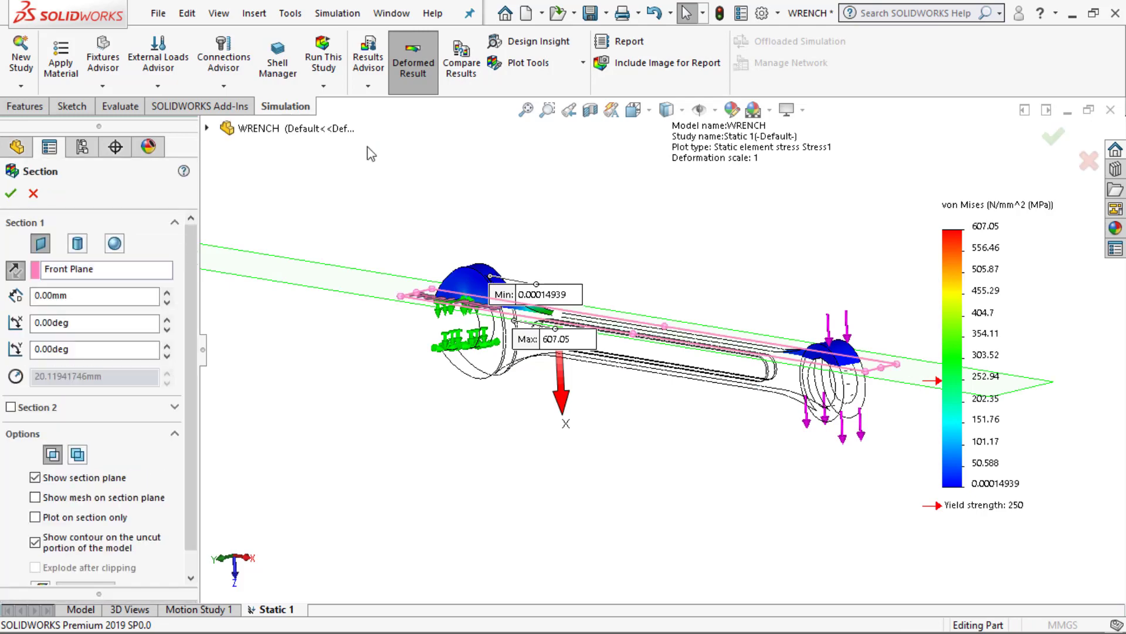
middle_click_drag(347, 382, 351, 330)
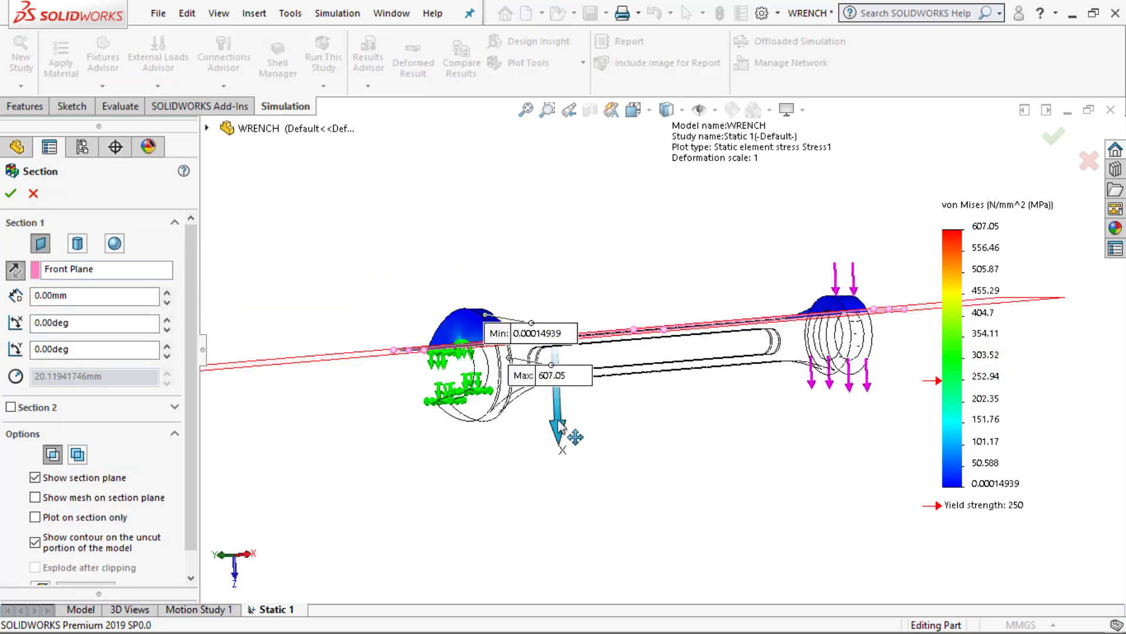
left_click_drag(557, 428, 559, 444)
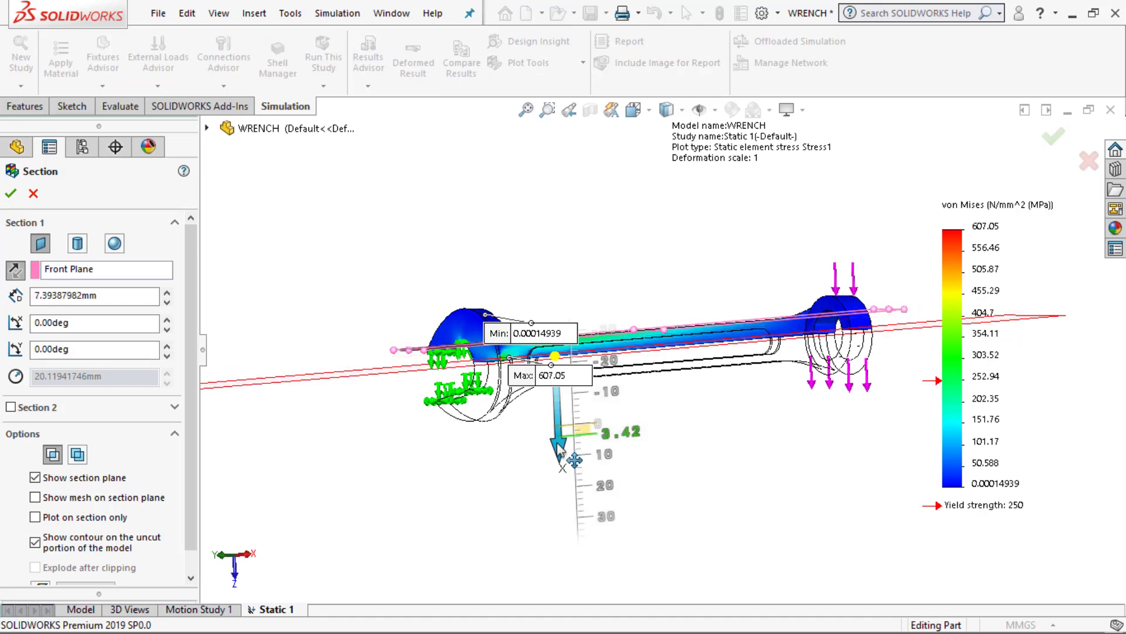
middle_click_drag(327, 229, 321, 277)
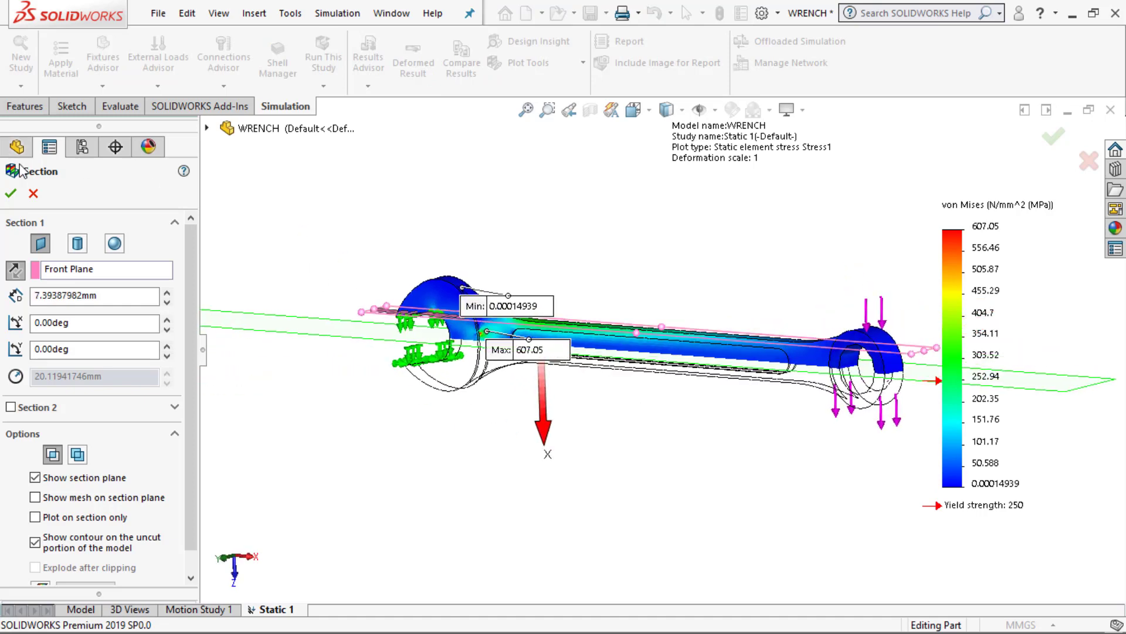
left_click(33, 193)
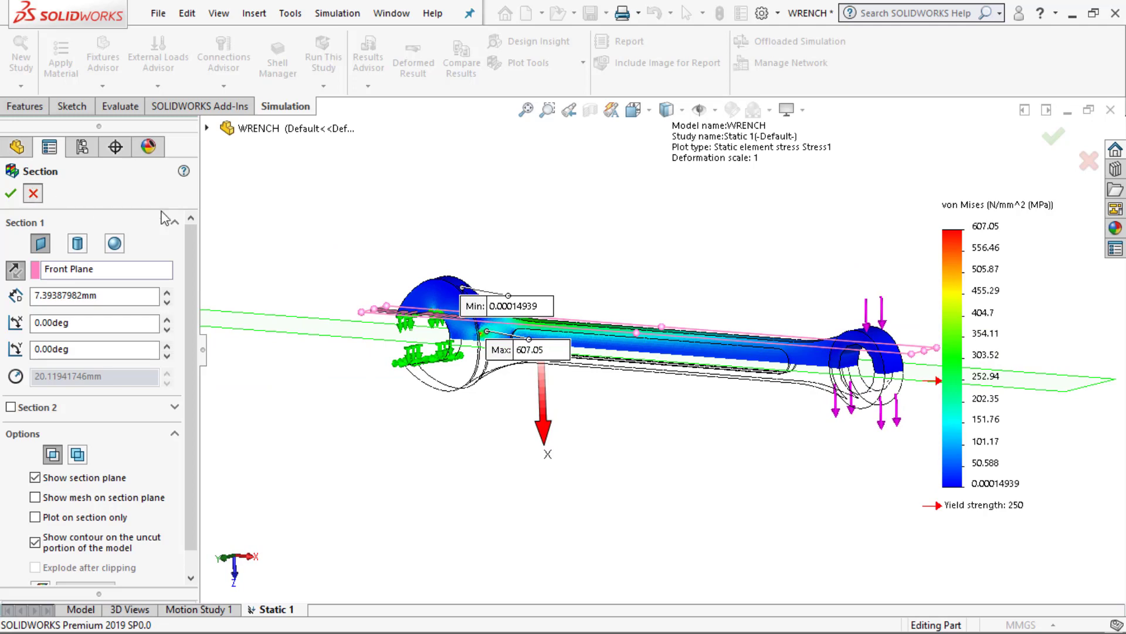
left_click(565, 65)
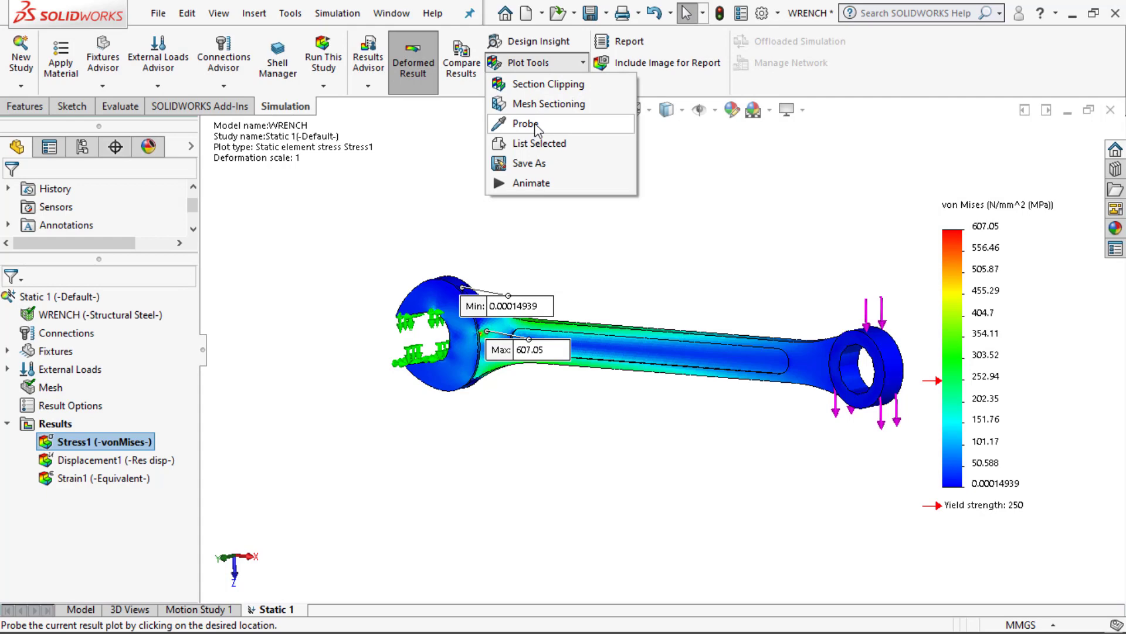
left_click(525, 124)
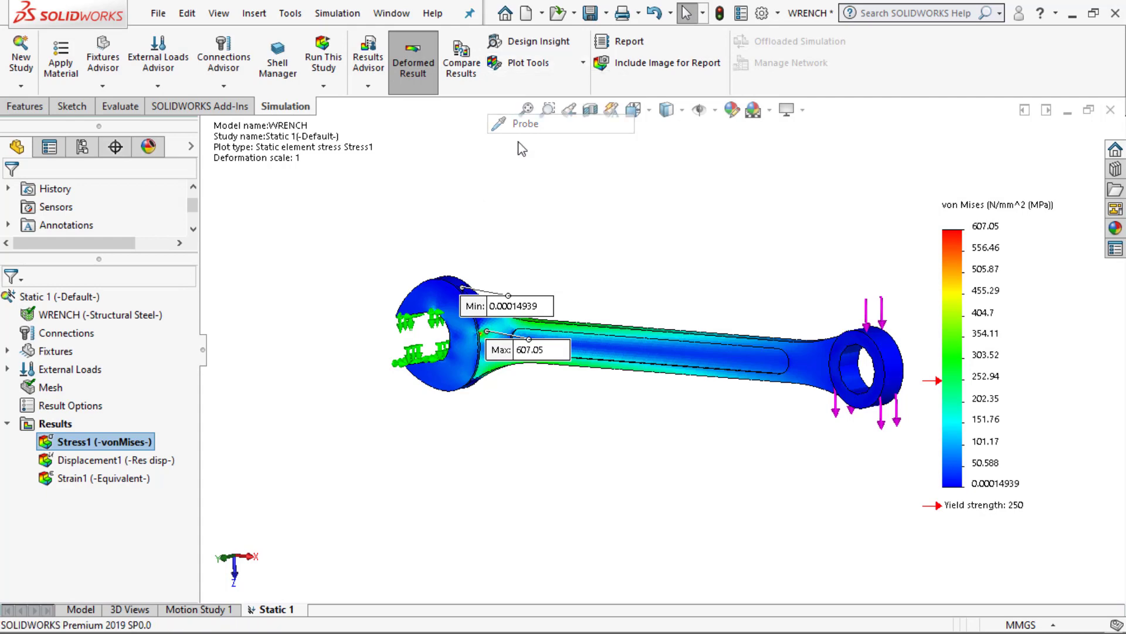
left_click(537, 329)
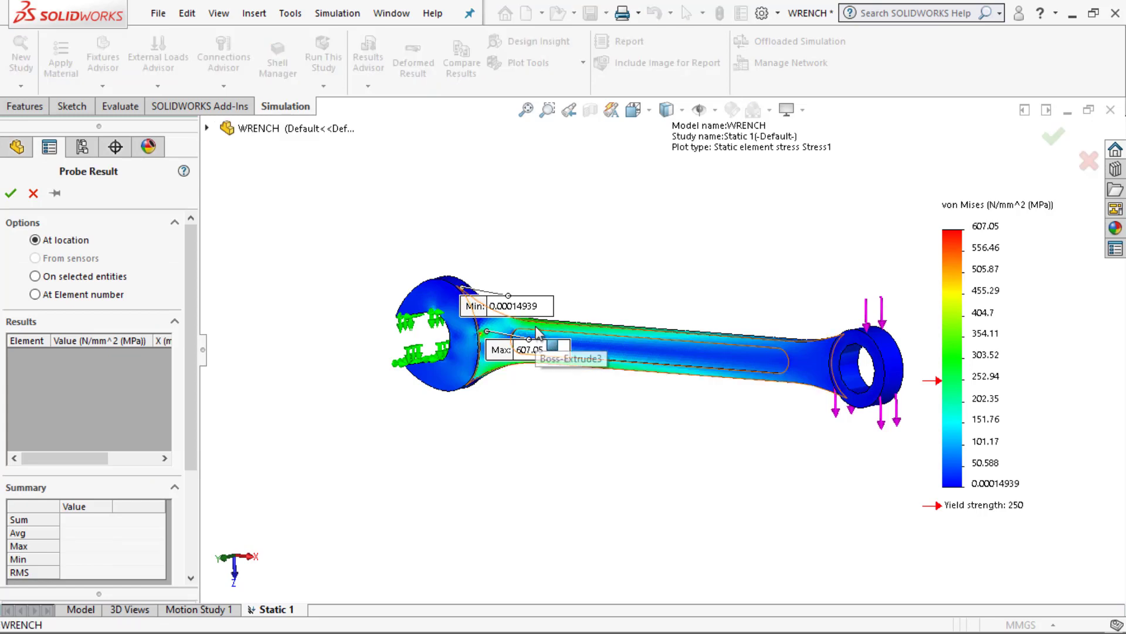
left_click(35, 199)
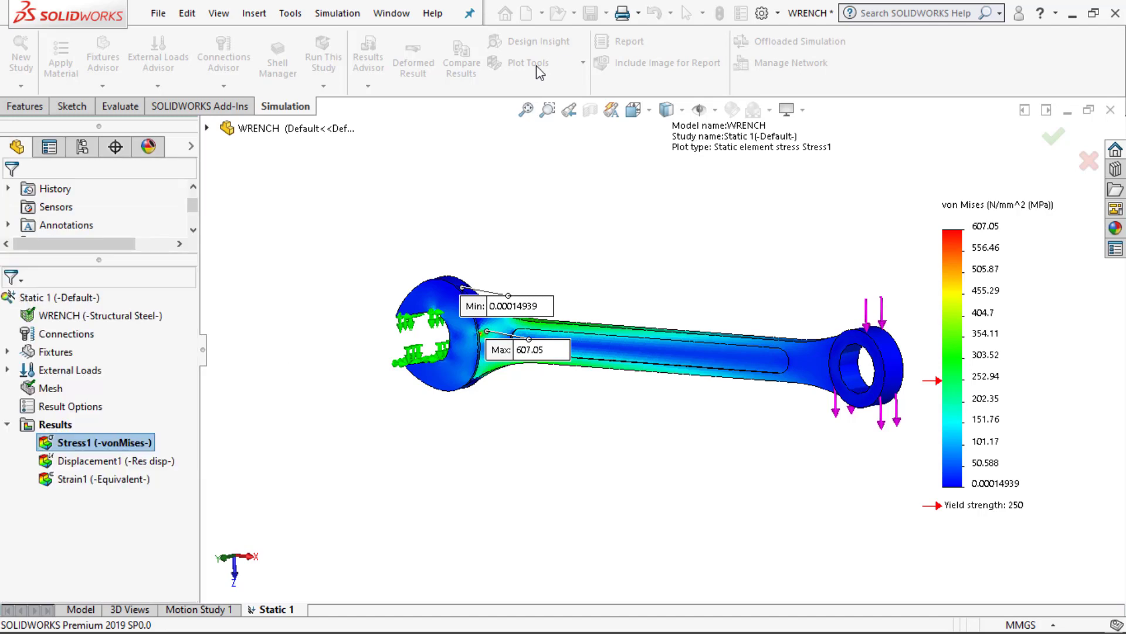
Replace the automatic maximum of the von Mises stress plot's legend with a defined value of 250 MPa.
right_click(954, 307)
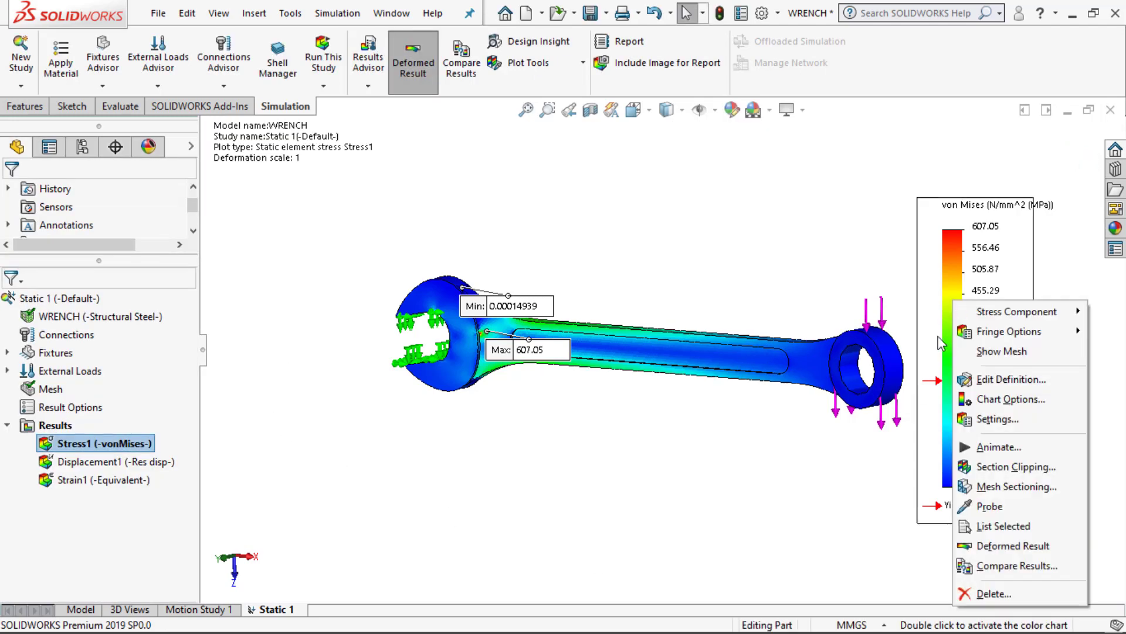
mouse_move(1004, 315)
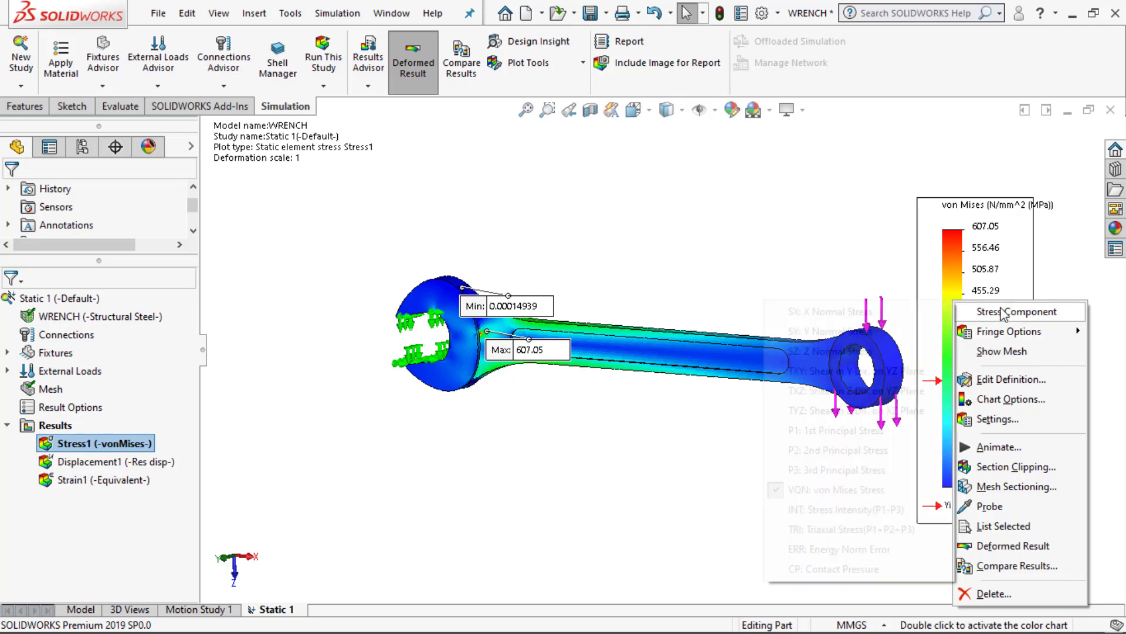
left_click(1008, 380)
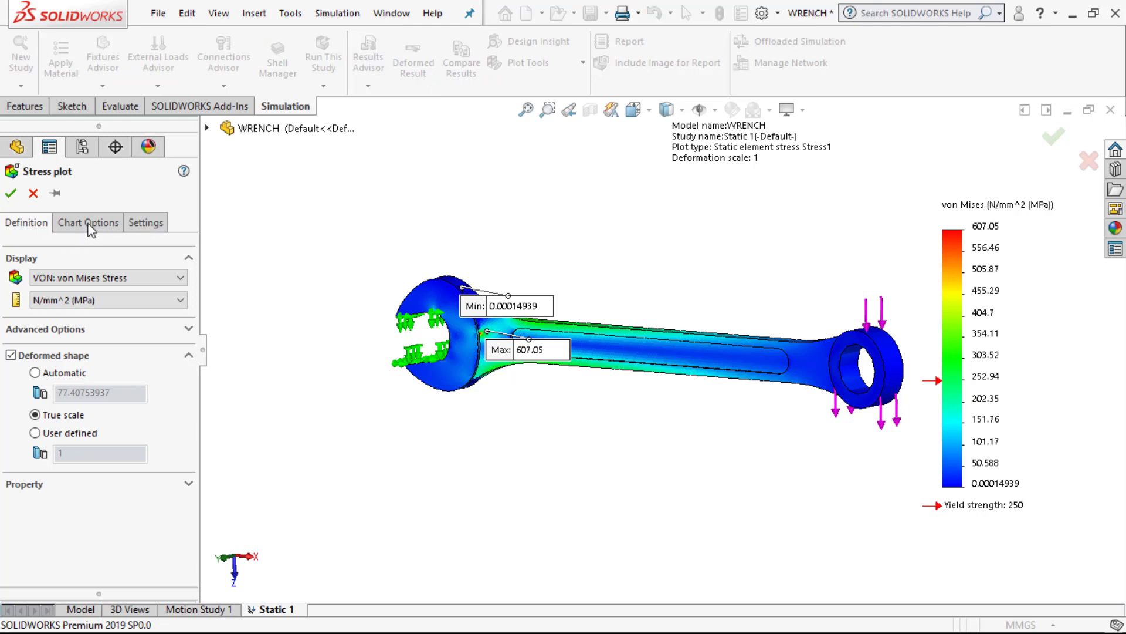
left_click(88, 223)
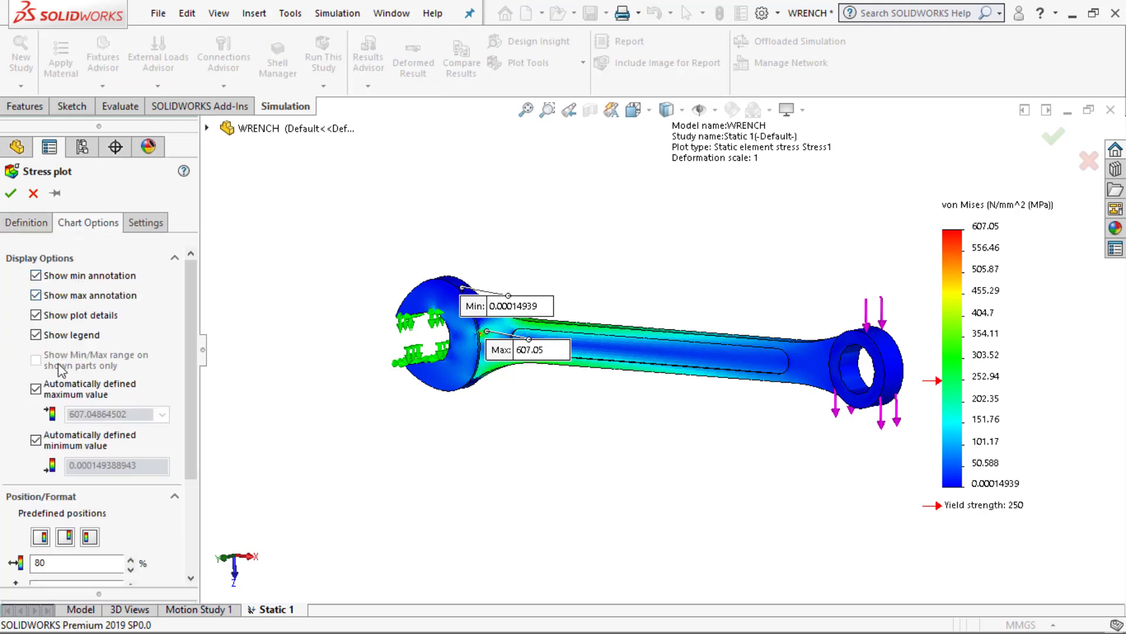
left_click(36, 390)
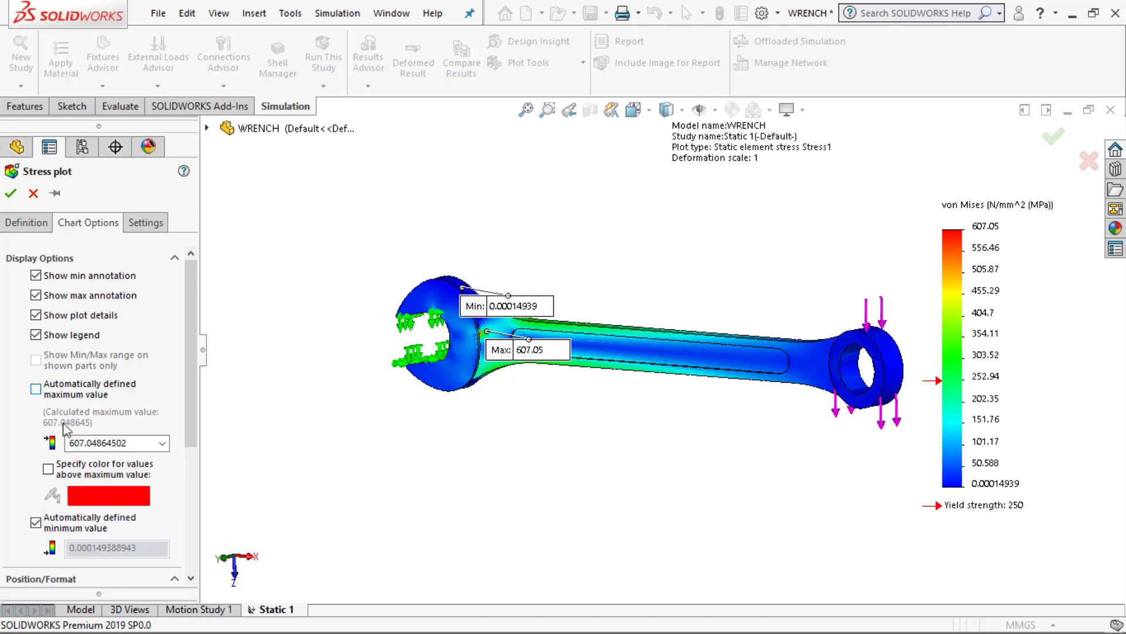
double_click(131, 445)
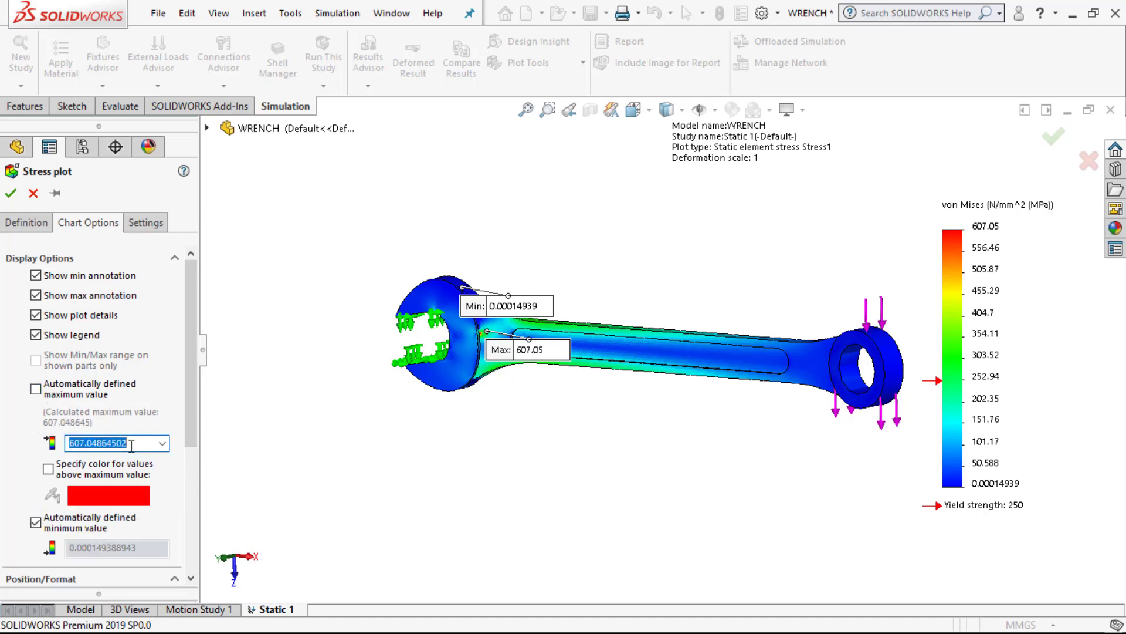
type("25")
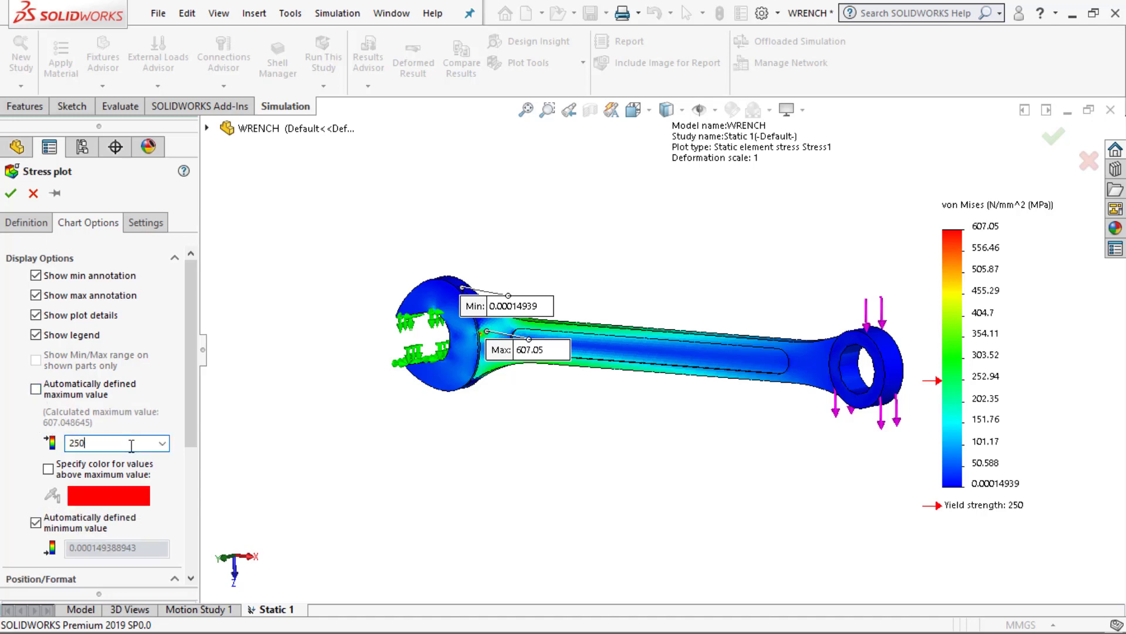
type("0")
left_click(12, 194)
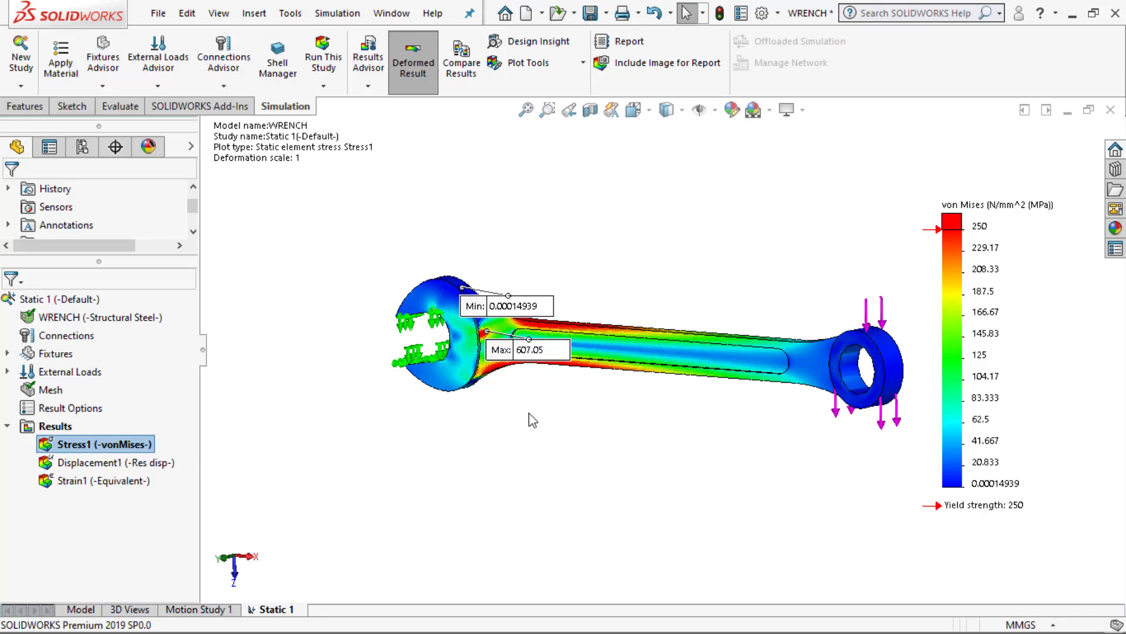
Open the wrench's material definition in the study and check AISI 1015 Steel, Cold Drawn (SS) among the SOLIDWORKS steels.
left_click(64, 318)
right_click(63, 318)
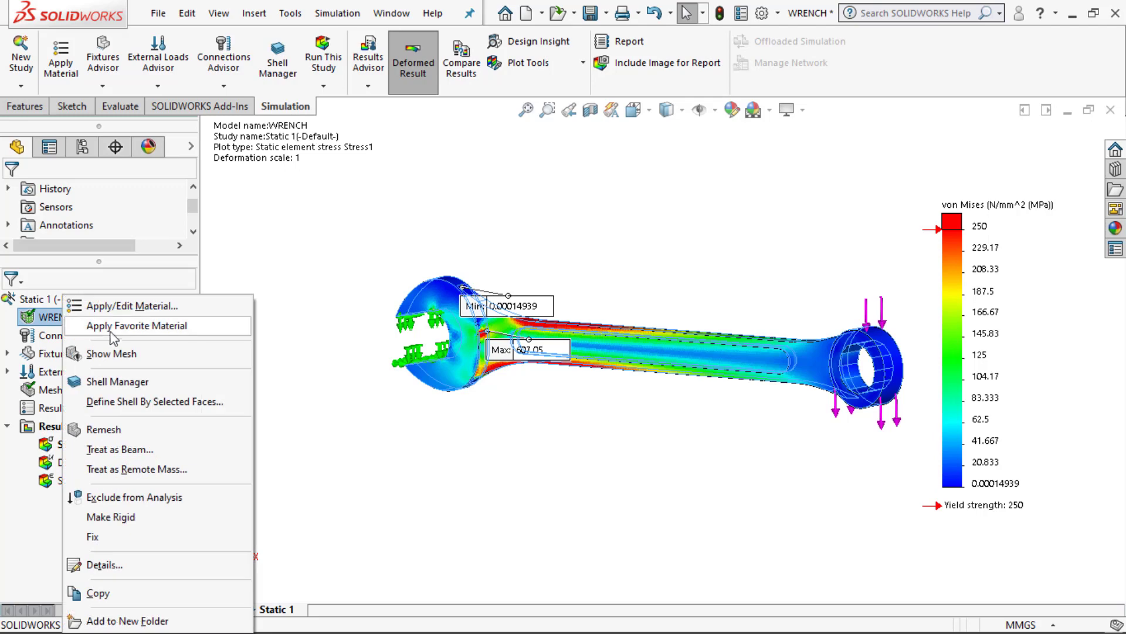
mouse_move(121, 329)
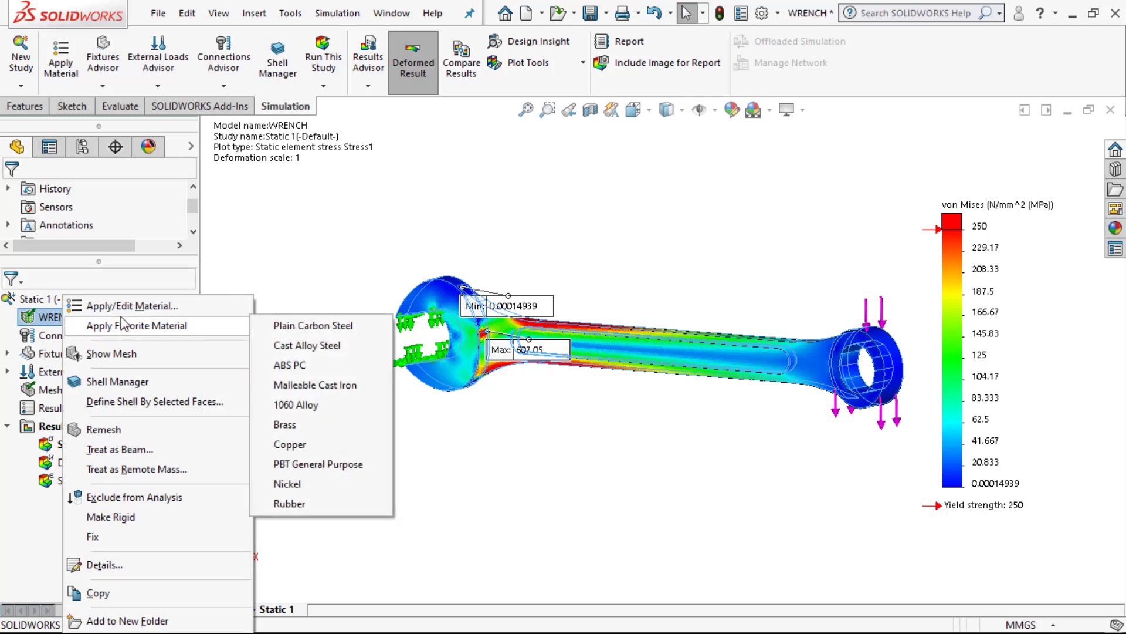
left_click(118, 310)
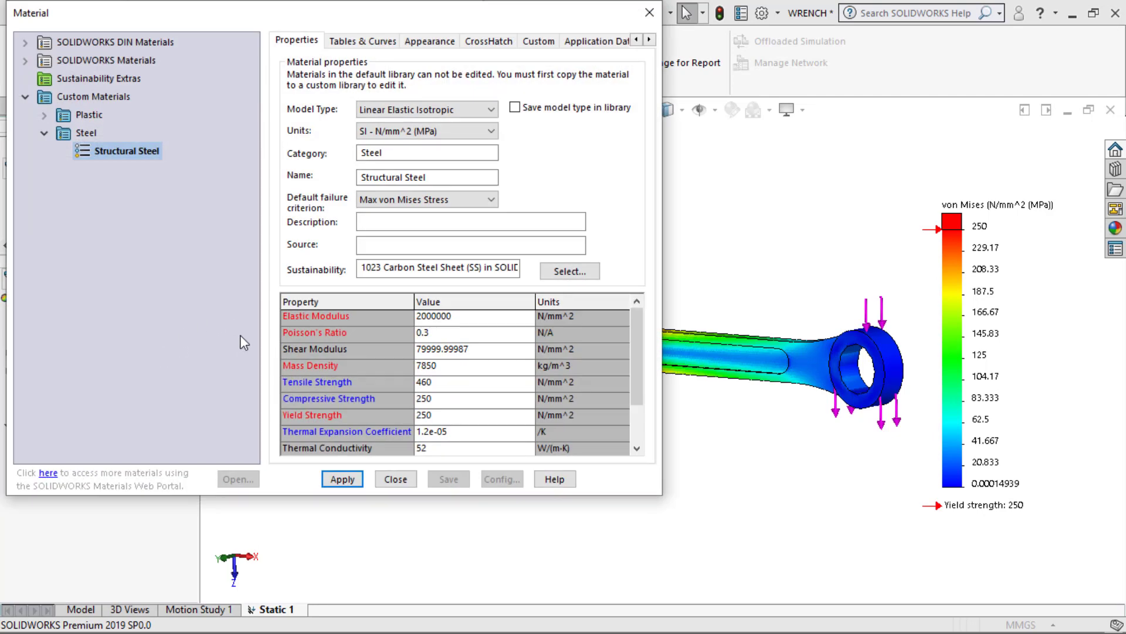
left_click(30, 55)
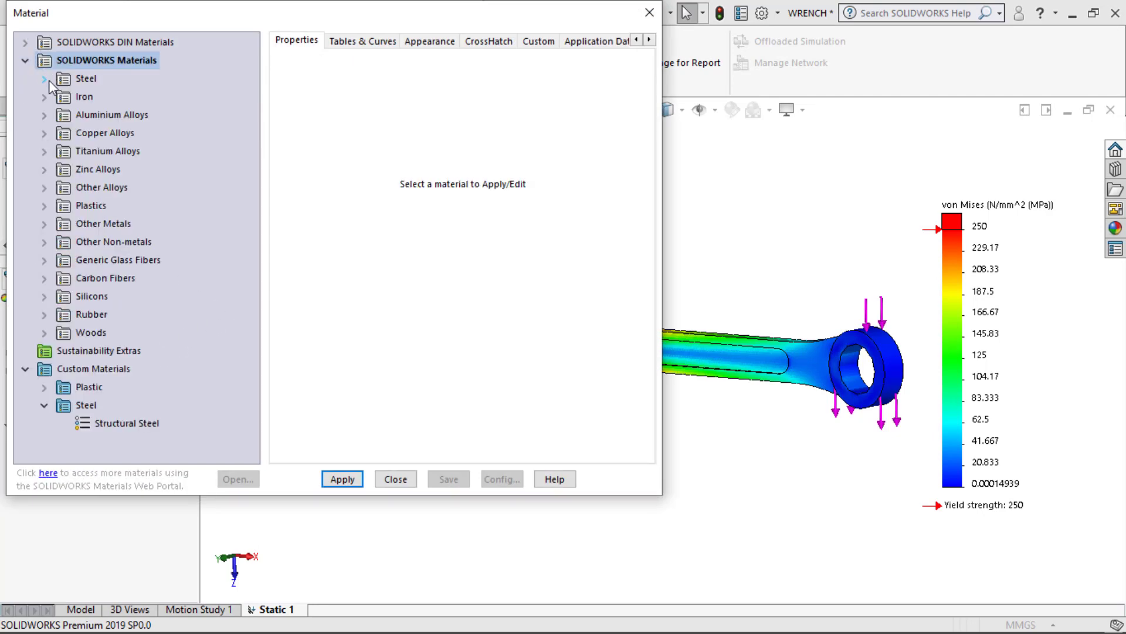
left_click(48, 80)
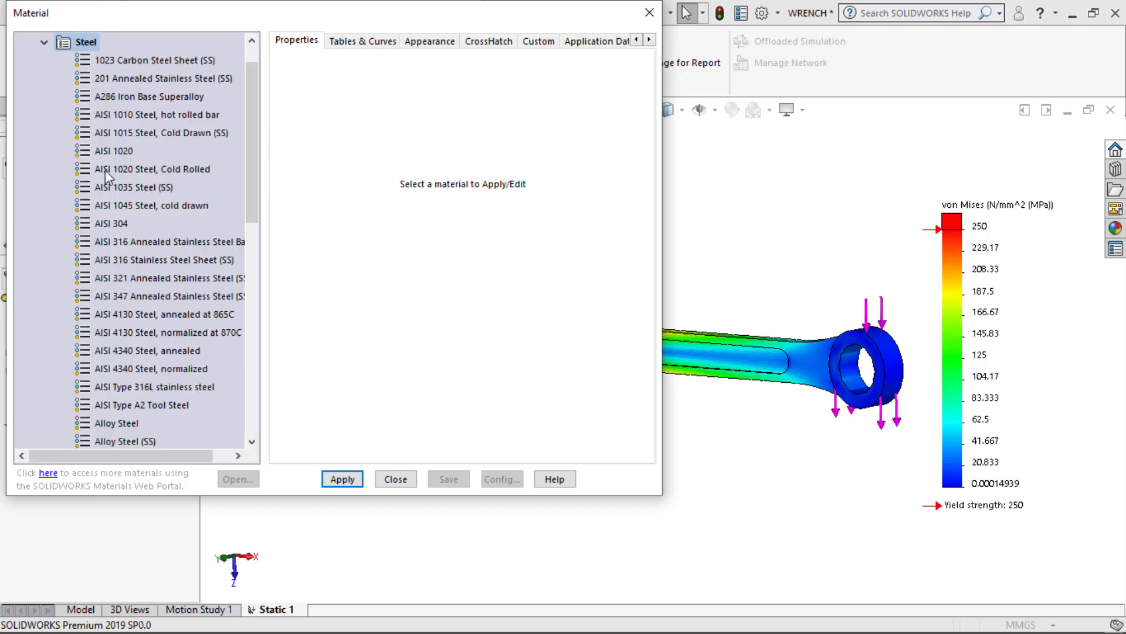
left_click(118, 128)
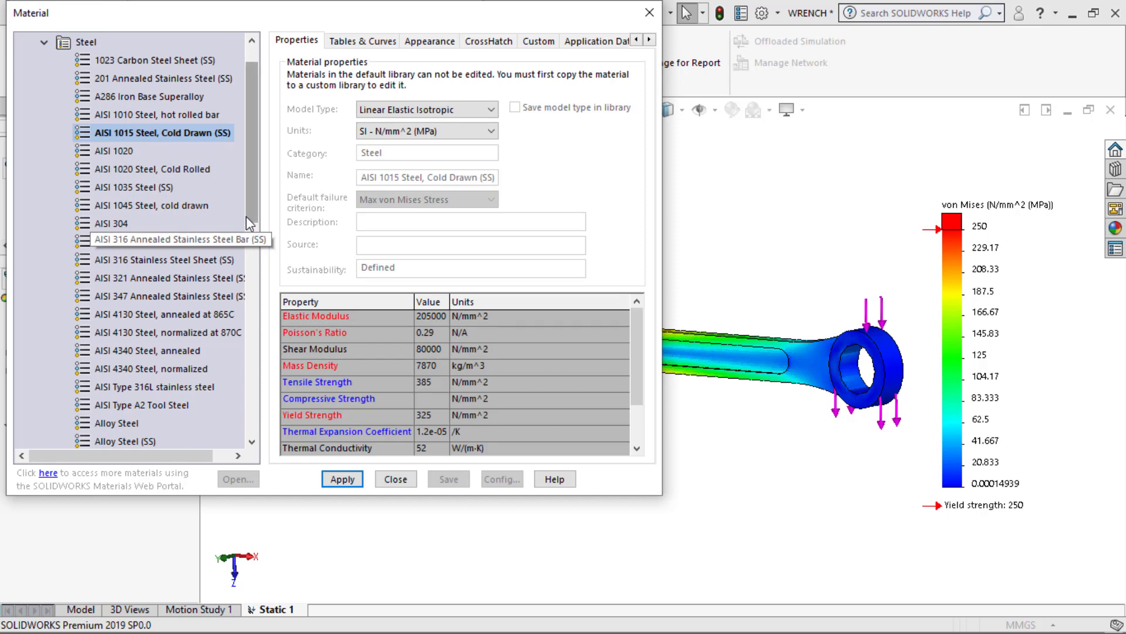
left_click_drag(245, 216, 252, 410)
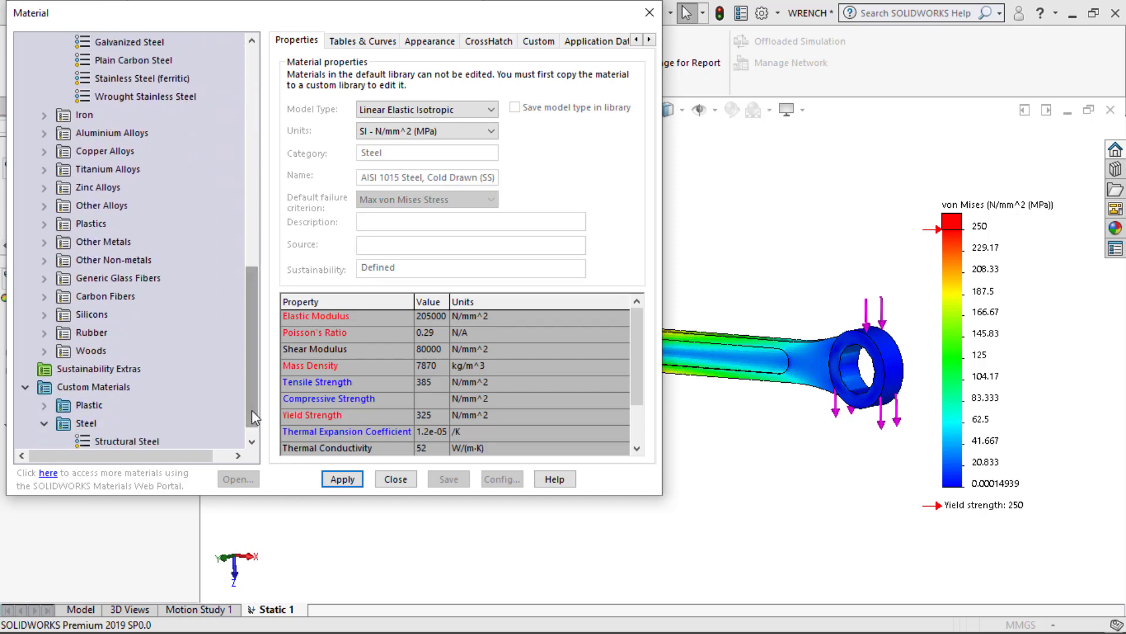
Compare the properties of Stainless Steel (ferritic), Plain Carbon Steel, Chrome Stainless Steel and Cast Carbon Steel in the material library.
left_click(97, 79)
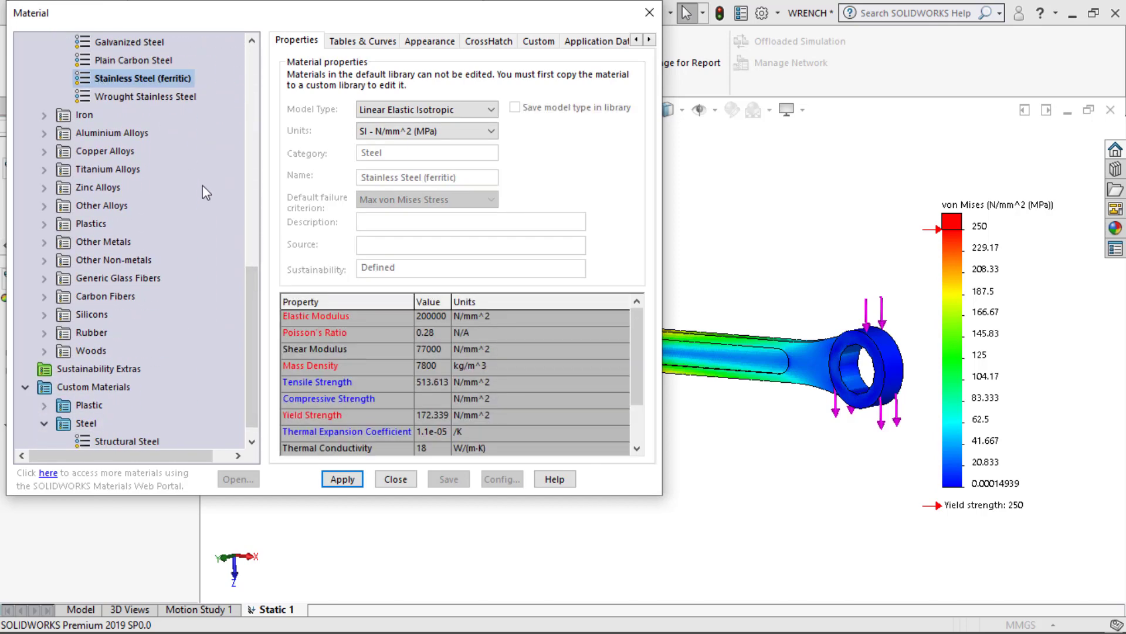
left_click_drag(247, 323, 242, 263)
left_click(115, 207)
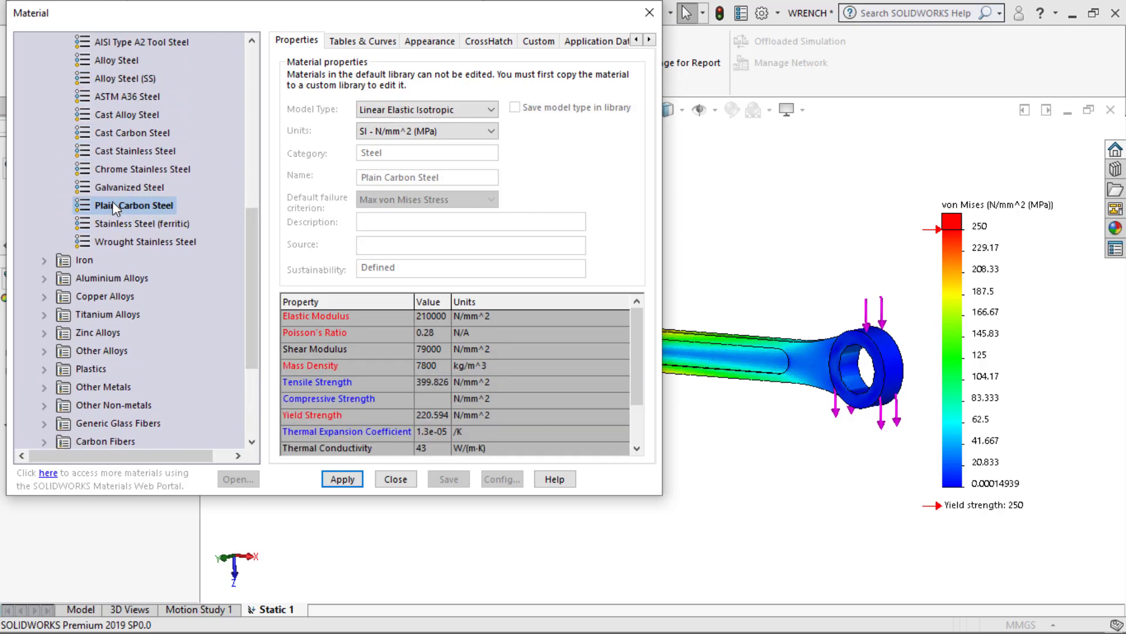
left_click(111, 169)
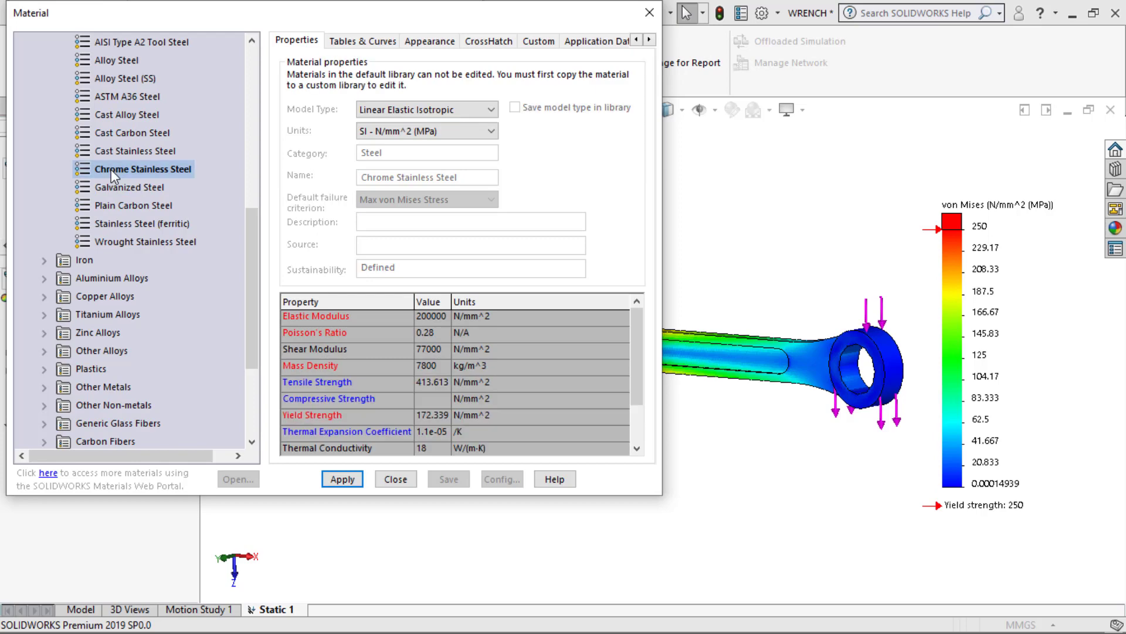
left_click(104, 134)
scroll(117, 138, "up", 2)
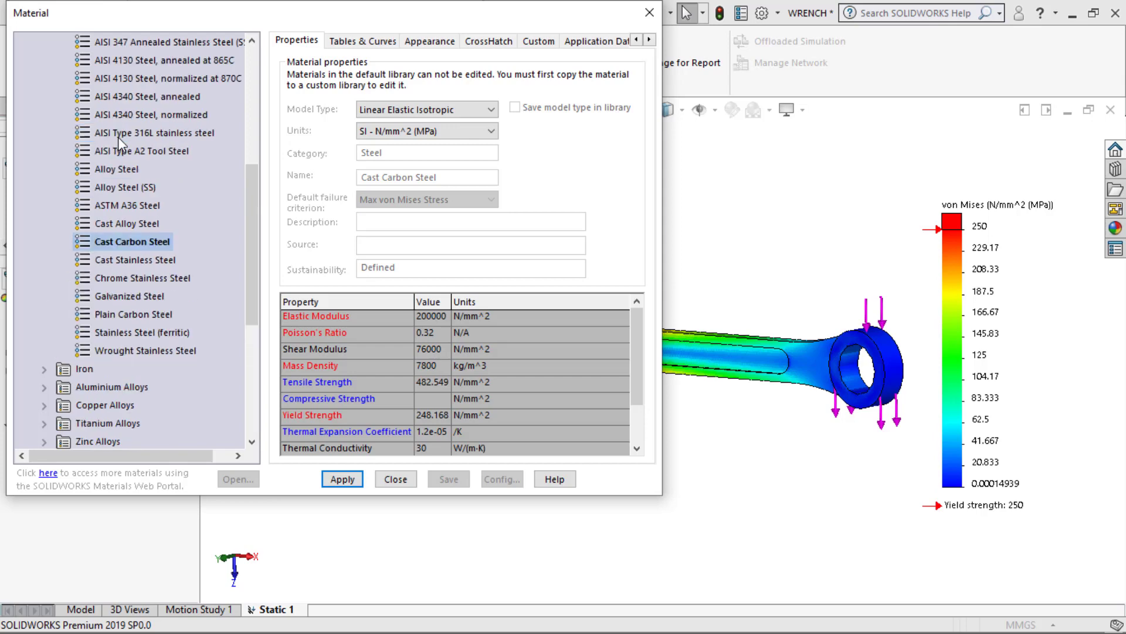
Apply Alloy Steel to the wrench and rerun the Static 1 study.
left_click(131, 167)
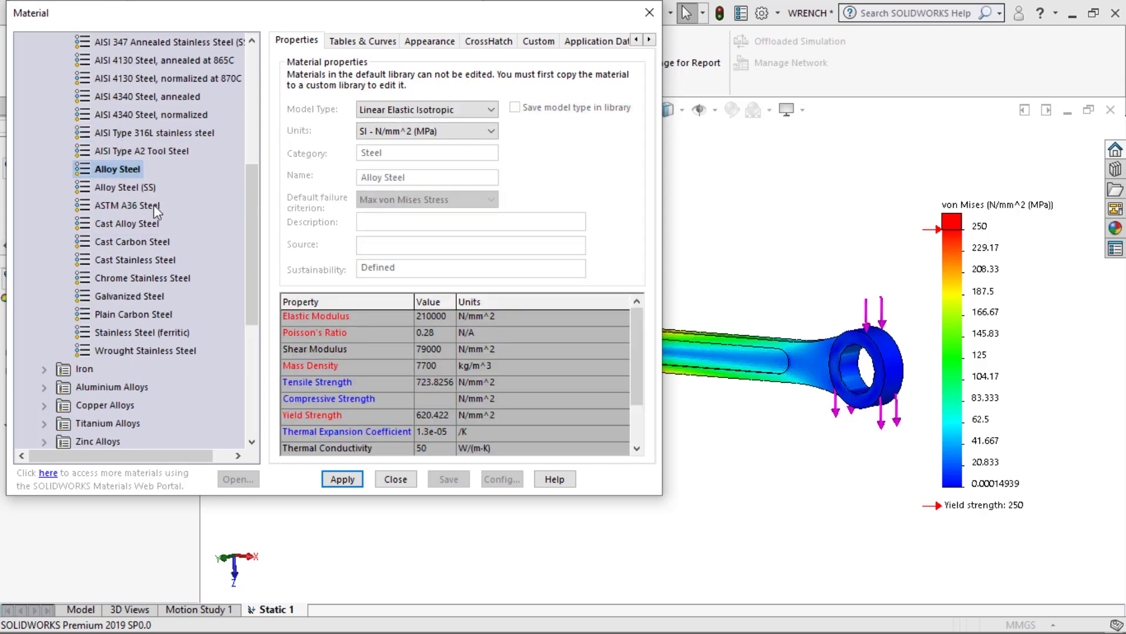
left_click(342, 480)
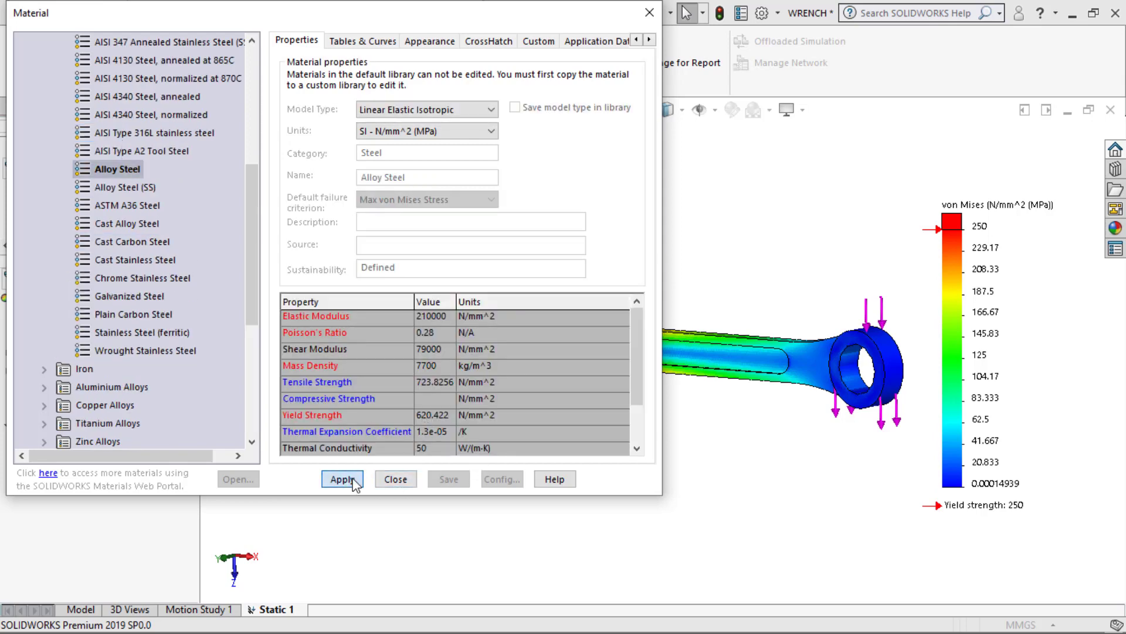
left_click(396, 479)
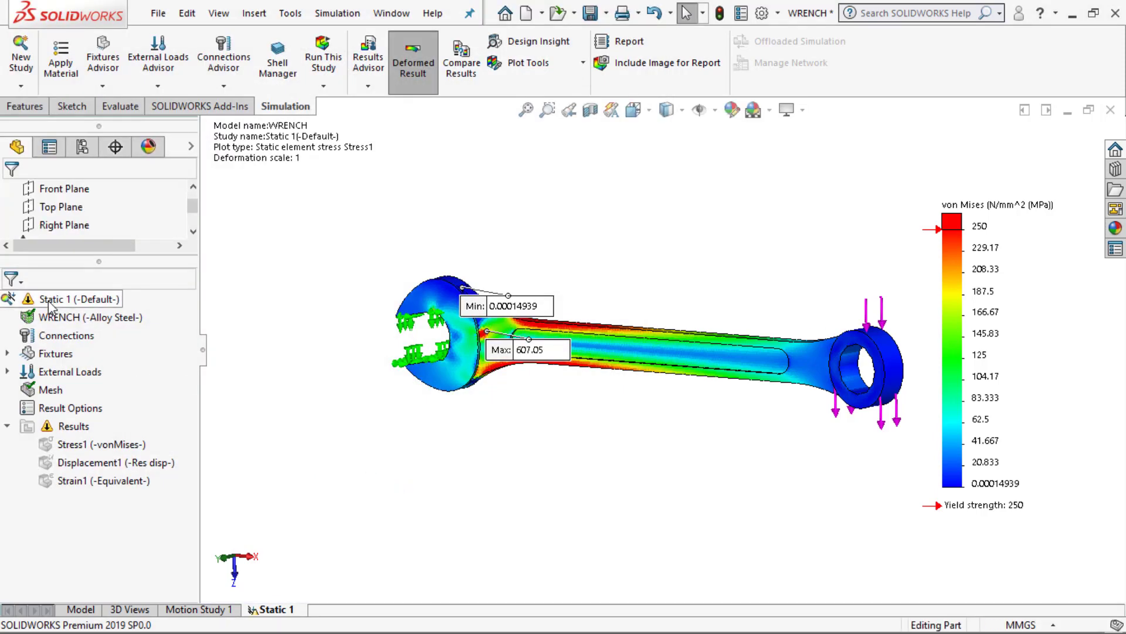
right_click(49, 300)
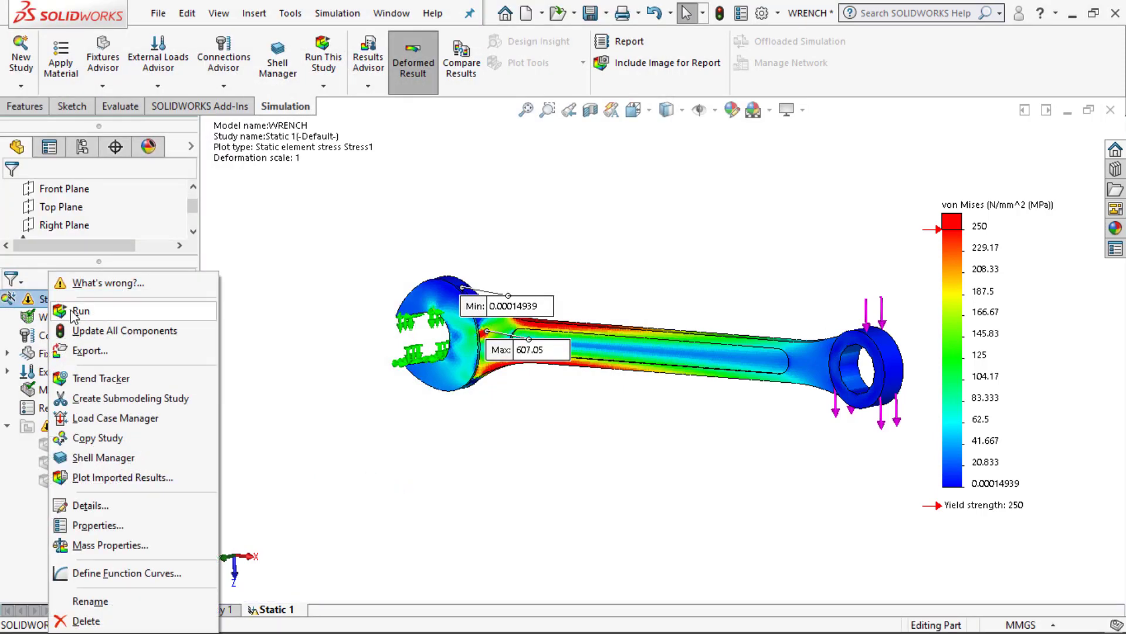
left_click(76, 311)
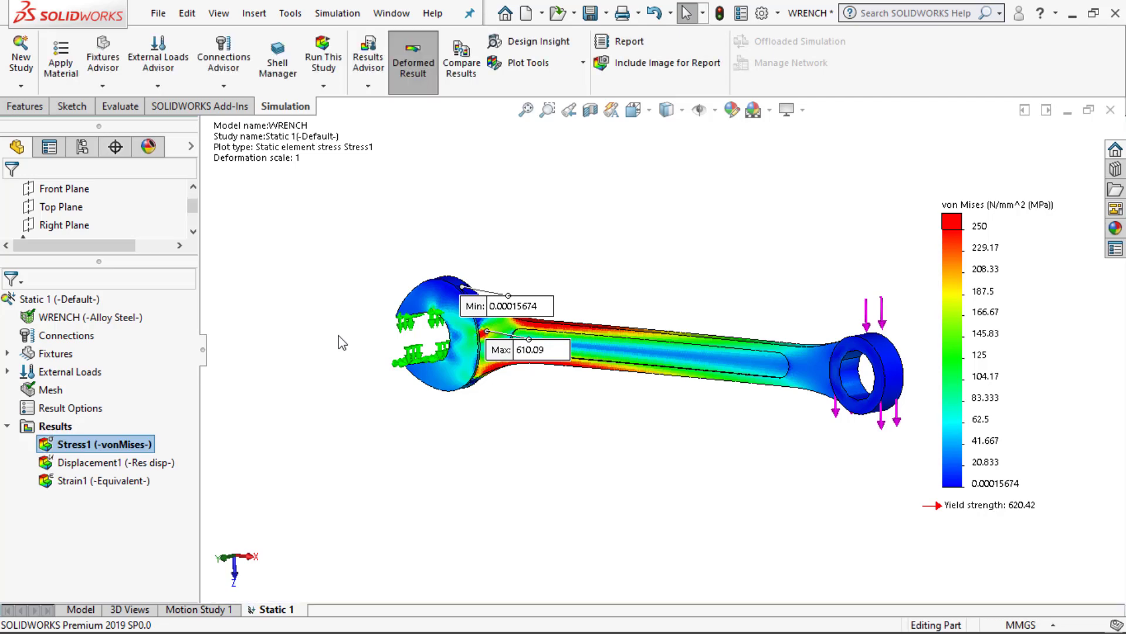
Add a factor of safety distribution plot with the Automatic criterion to the study results.
right_click(45, 430)
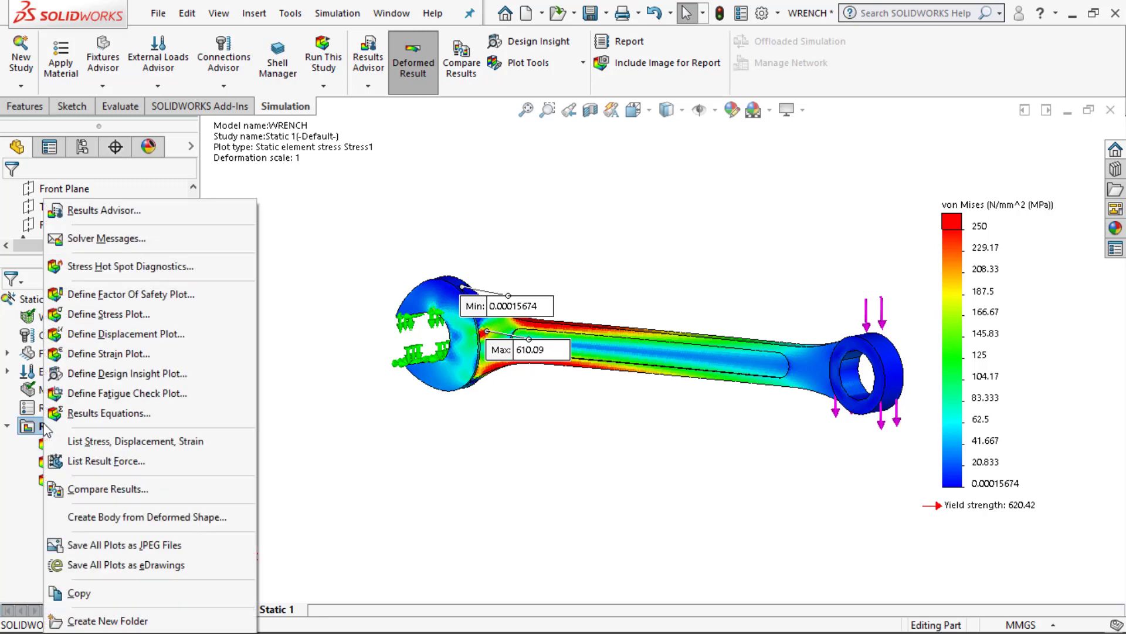
left_click(70, 301)
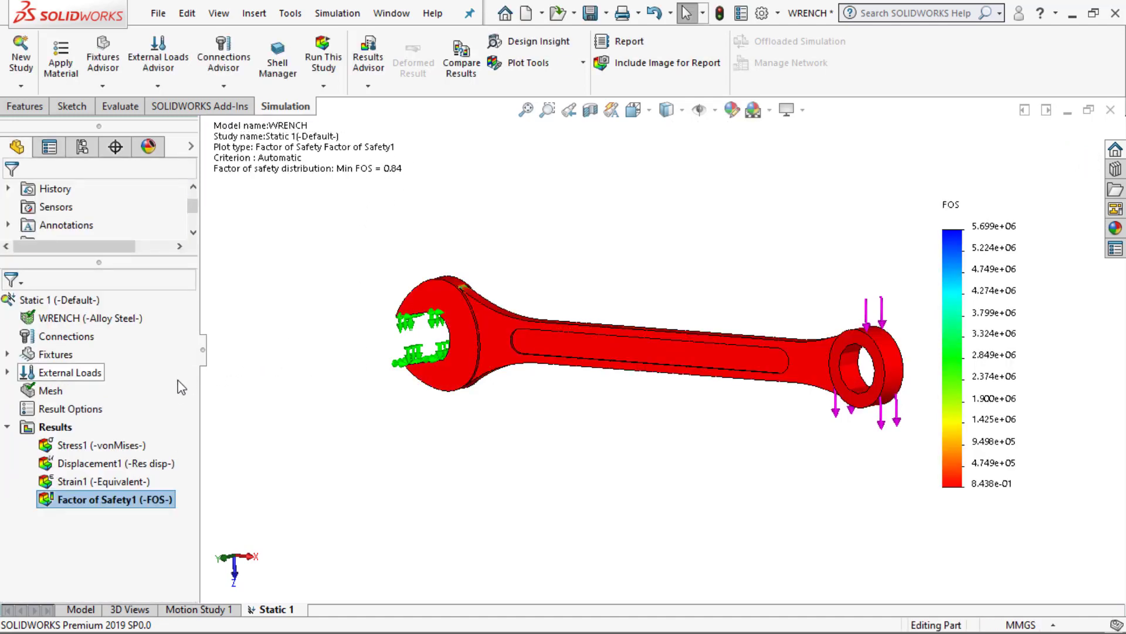
Show the Stress1 von Mises plot and restore the automatically defined maximum value for its legend.
left_click(81, 447)
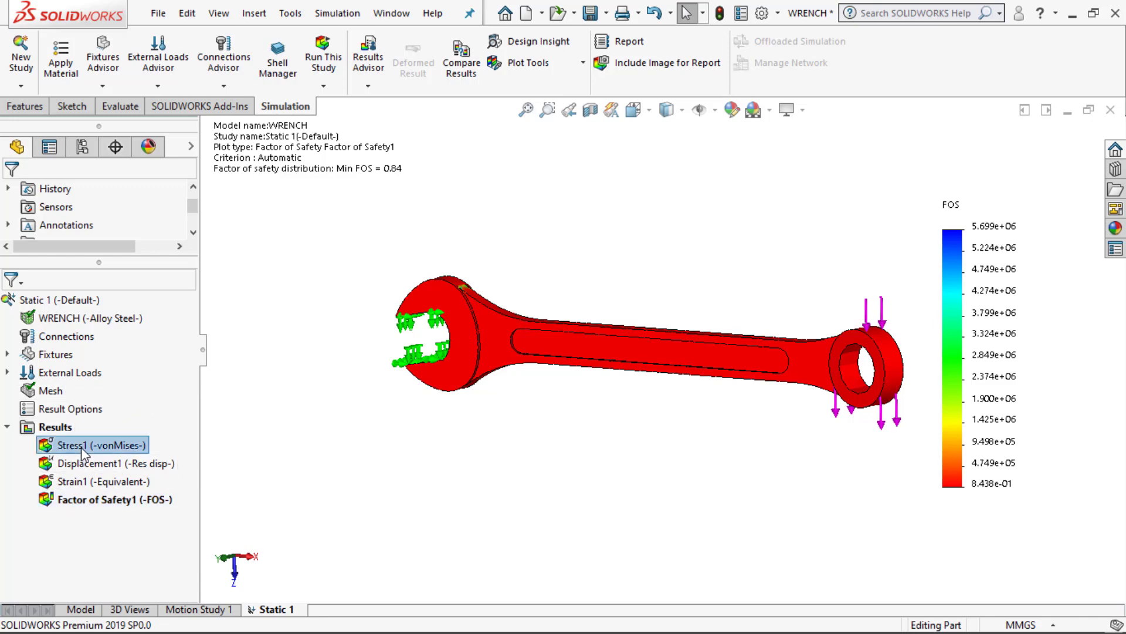
left_click(81, 447)
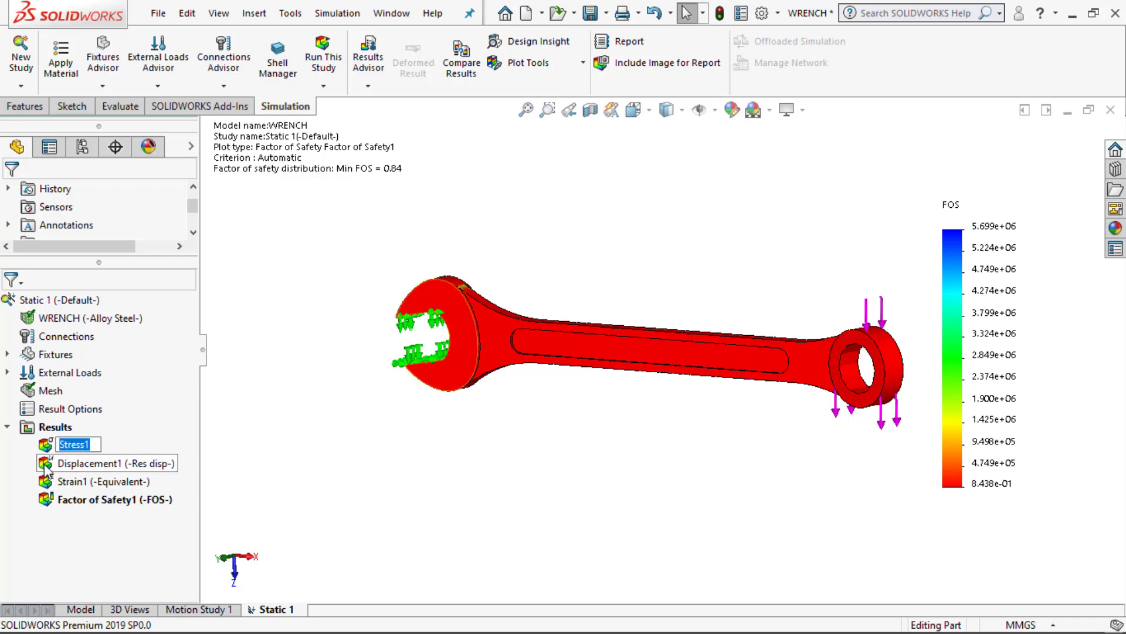
key("Return")
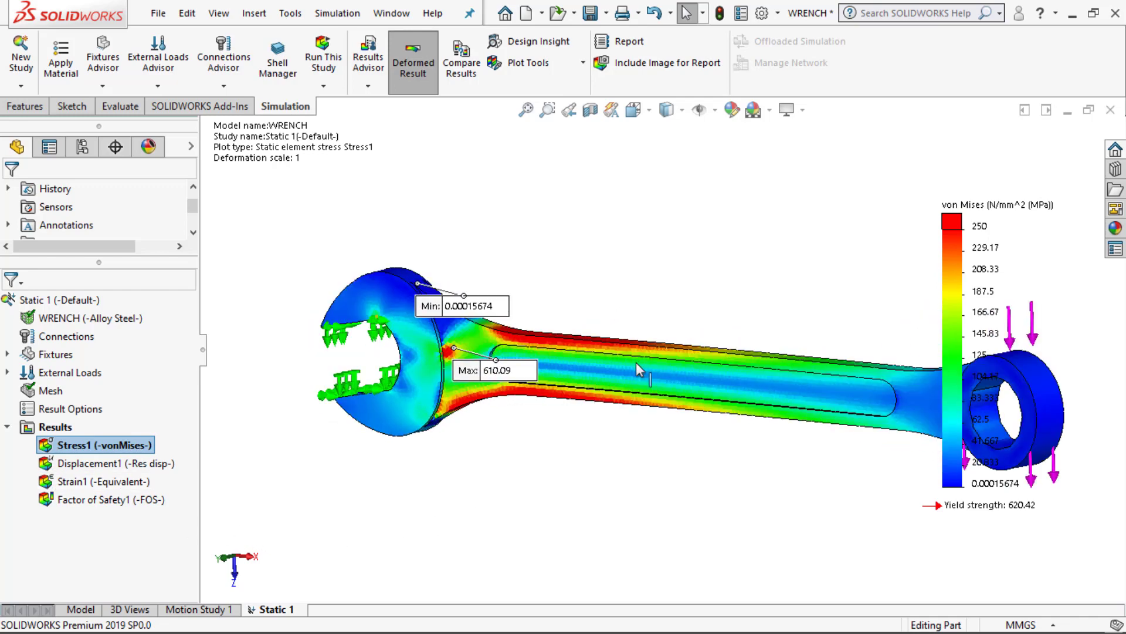
scroll(632, 354, "down", 2)
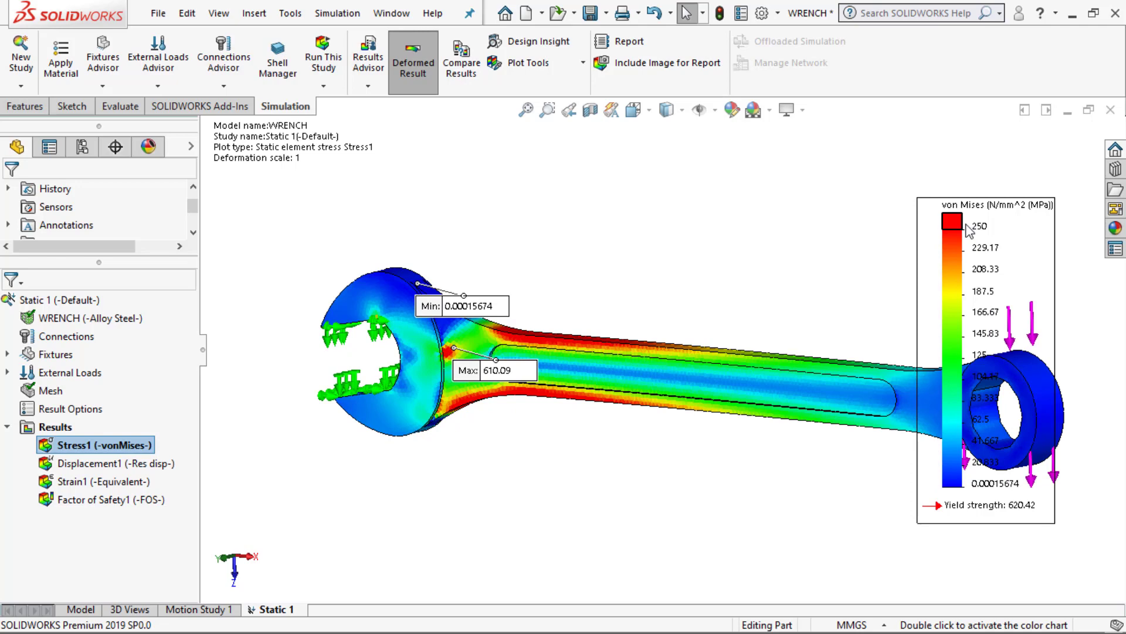
right_click(976, 233)
left_click(916, 326)
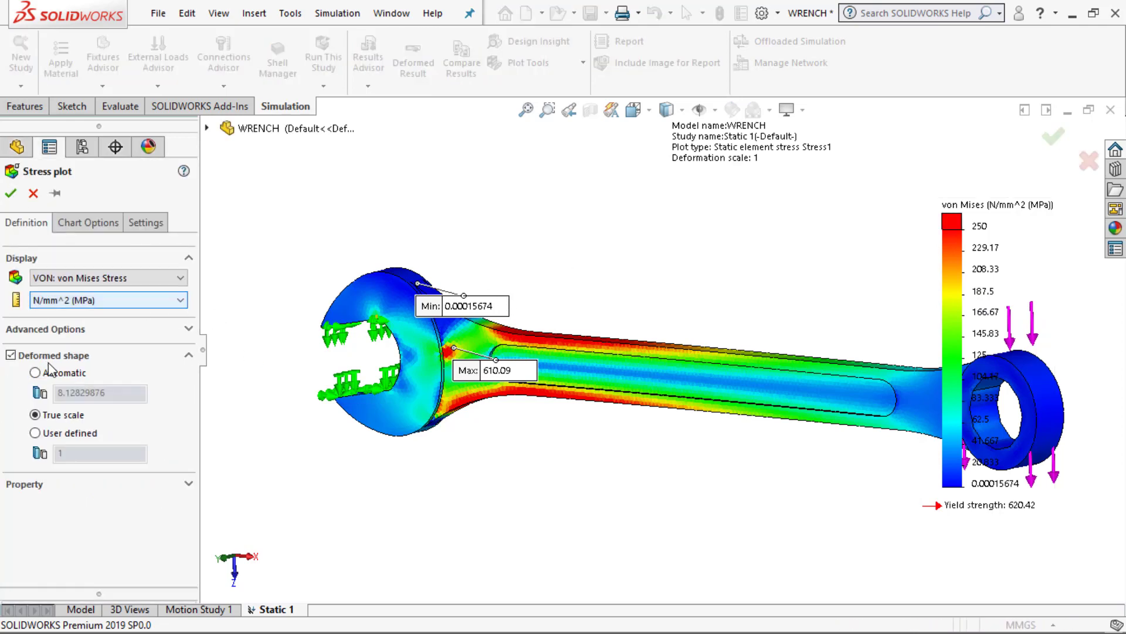
left_click(80, 225)
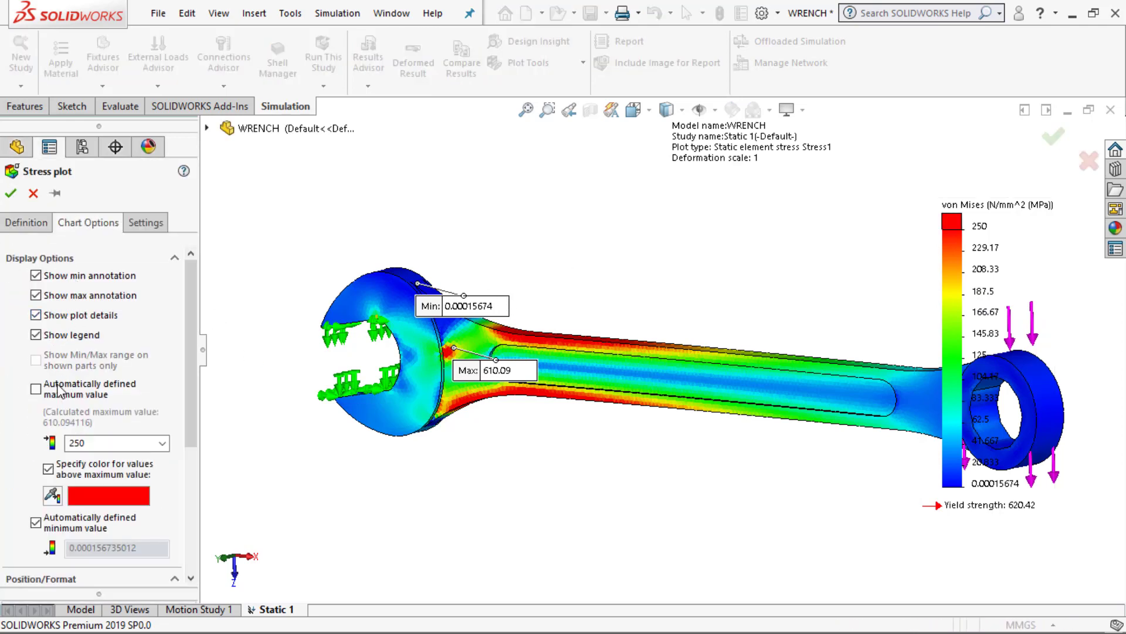
left_click(35, 390)
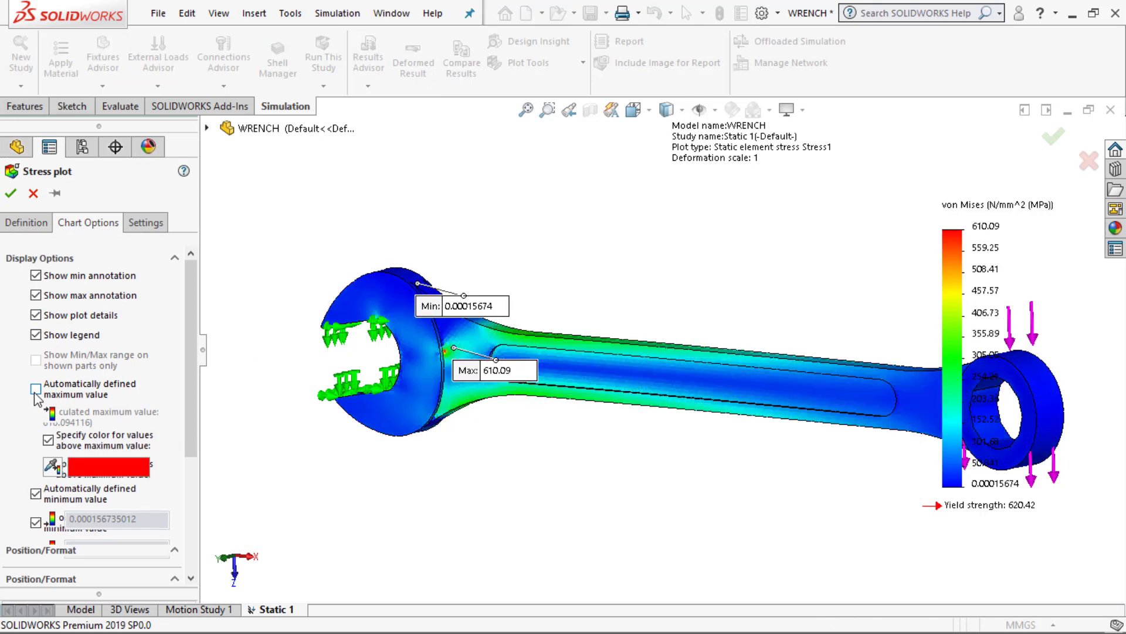
left_click(10, 193)
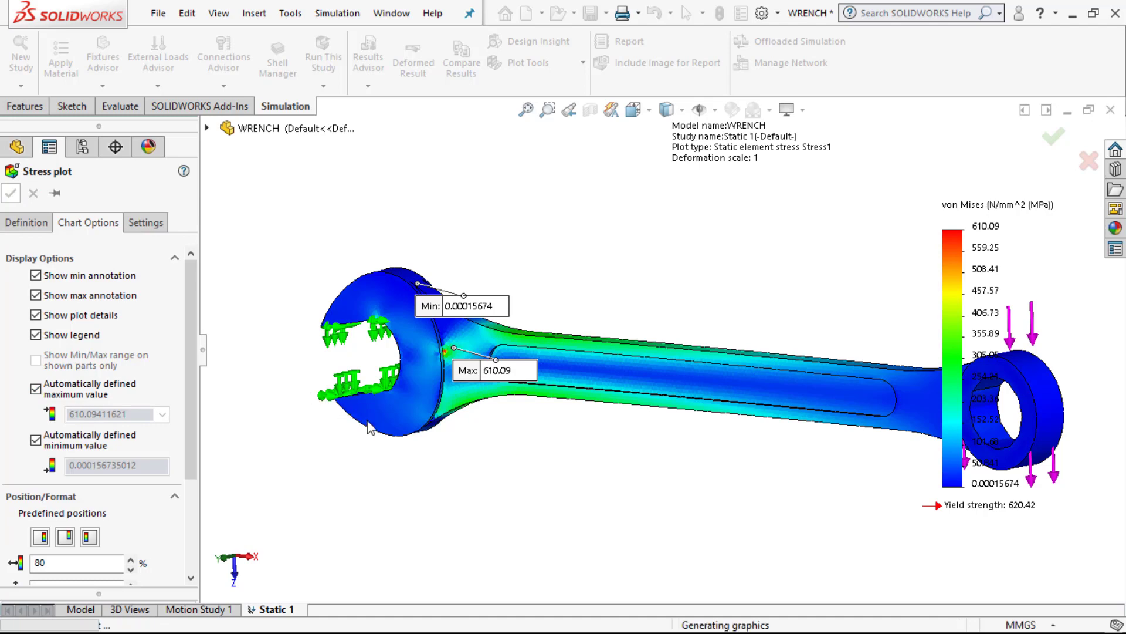
Edit the Factor of Safety1 plot's definition and set its upper limit for the factor of safety to 6.
scroll(584, 479, "up", 3)
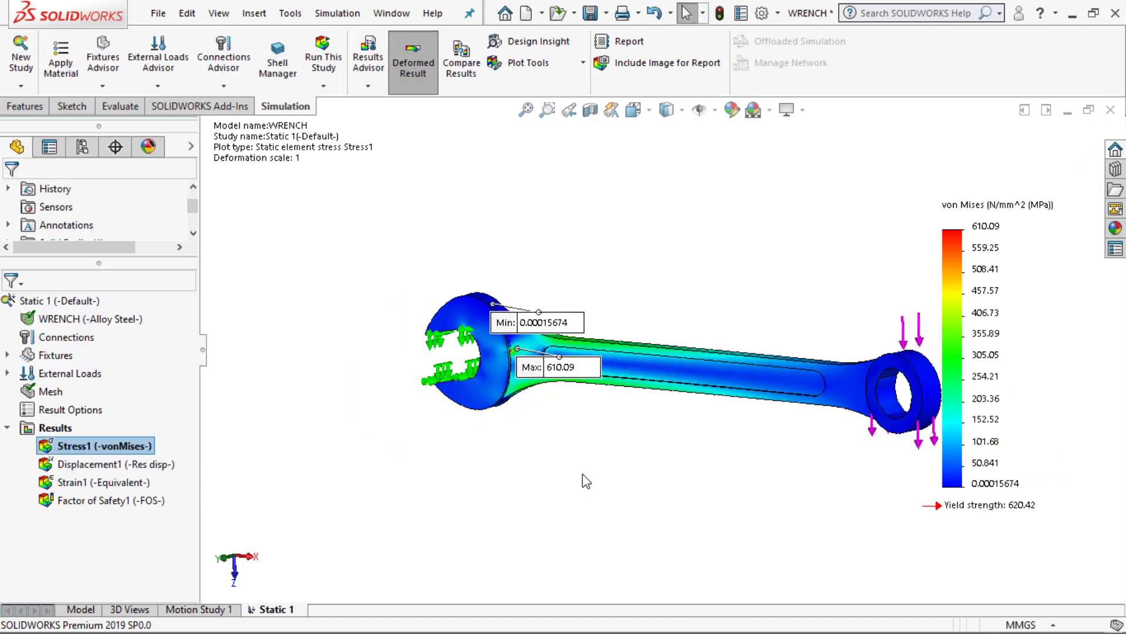
scroll(675, 467, "up", 3)
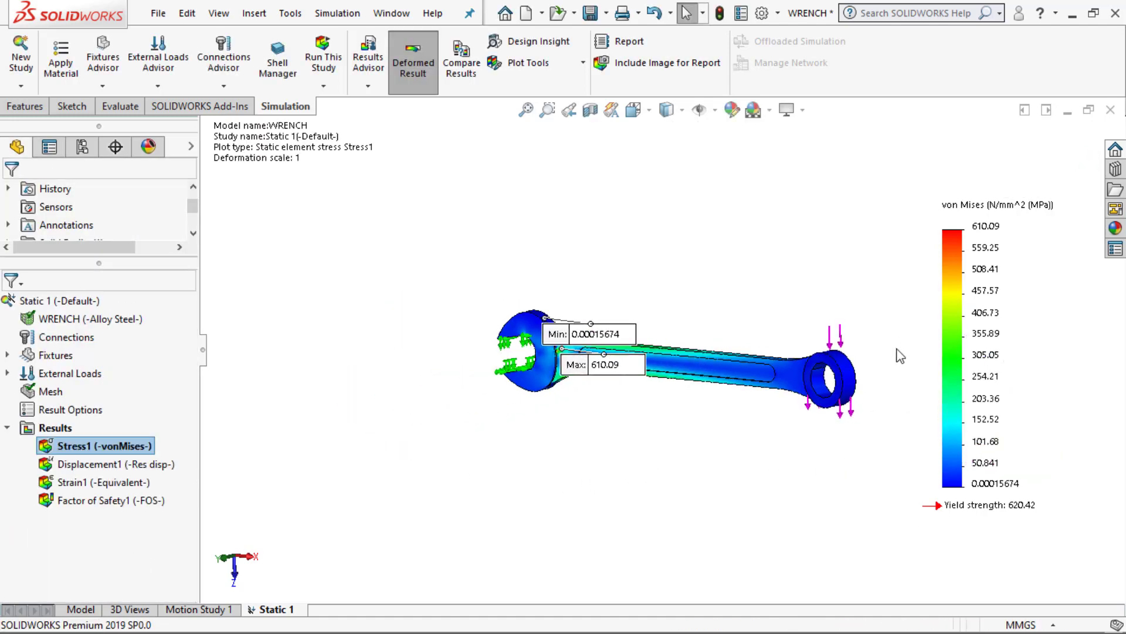
scroll(933, 369, "down", 3)
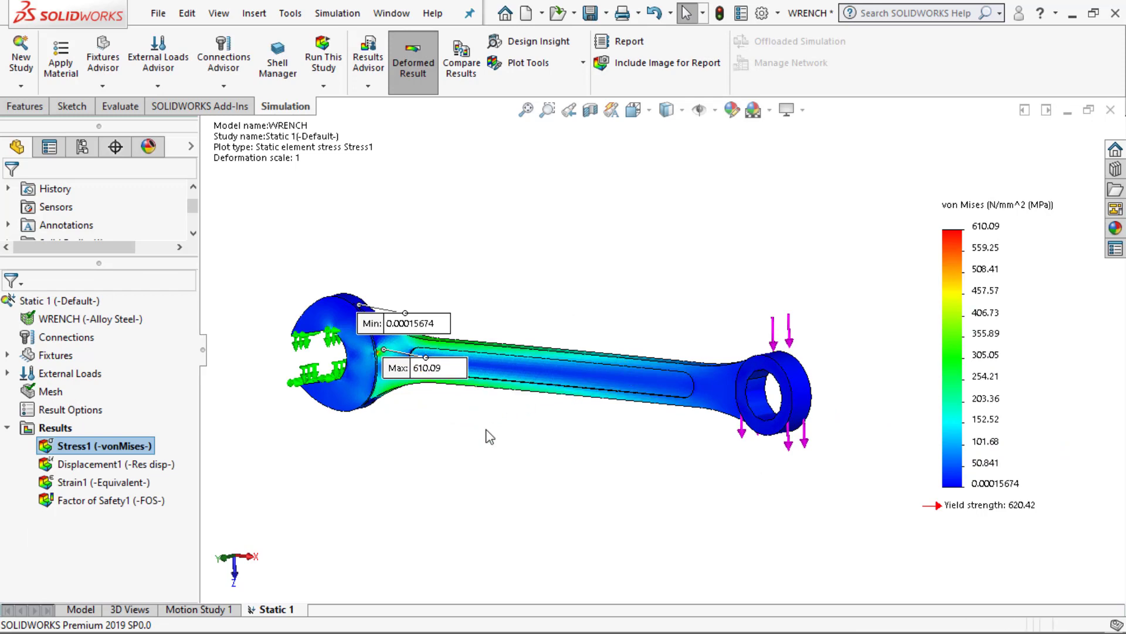
middle_click_drag(486, 435, 446, 405)
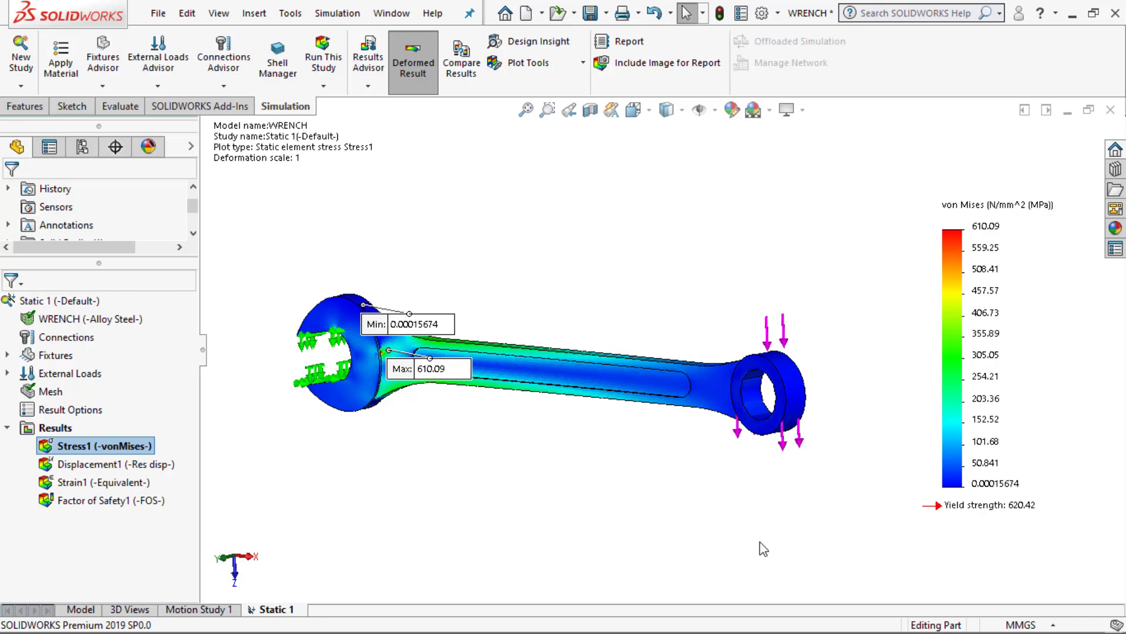
left_click(98, 508)
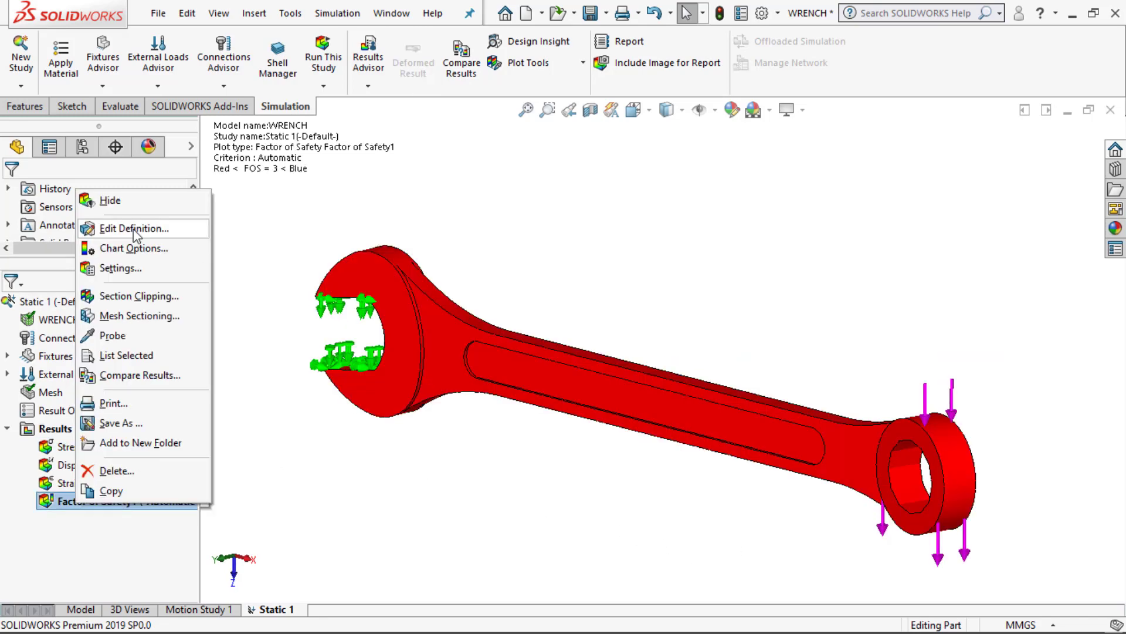
left_click(133, 232)
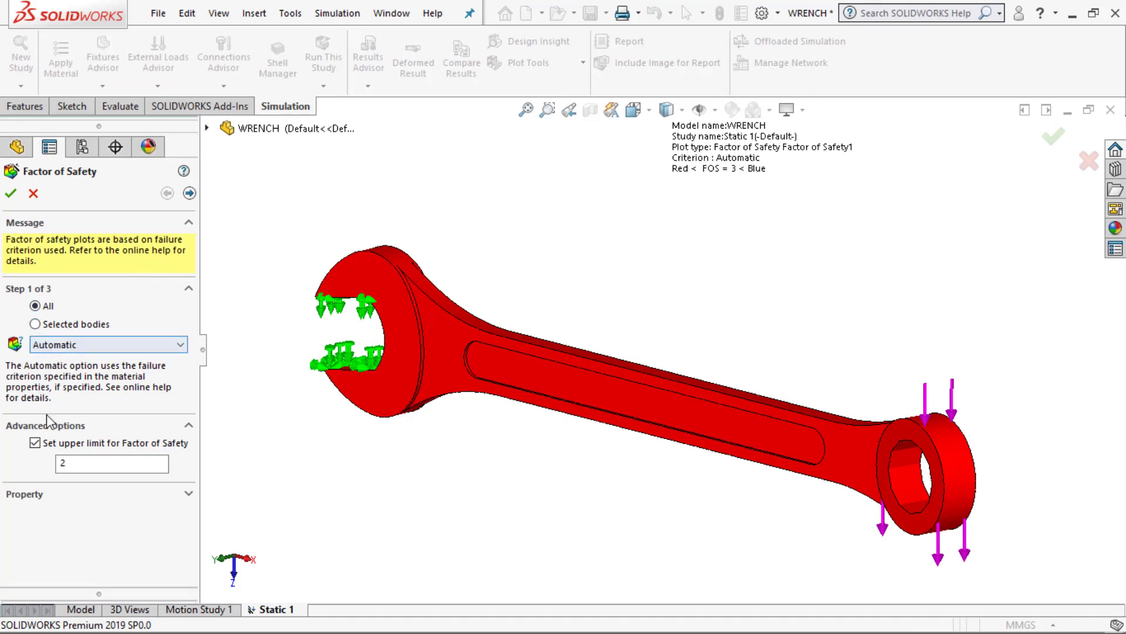
left_click(78, 463)
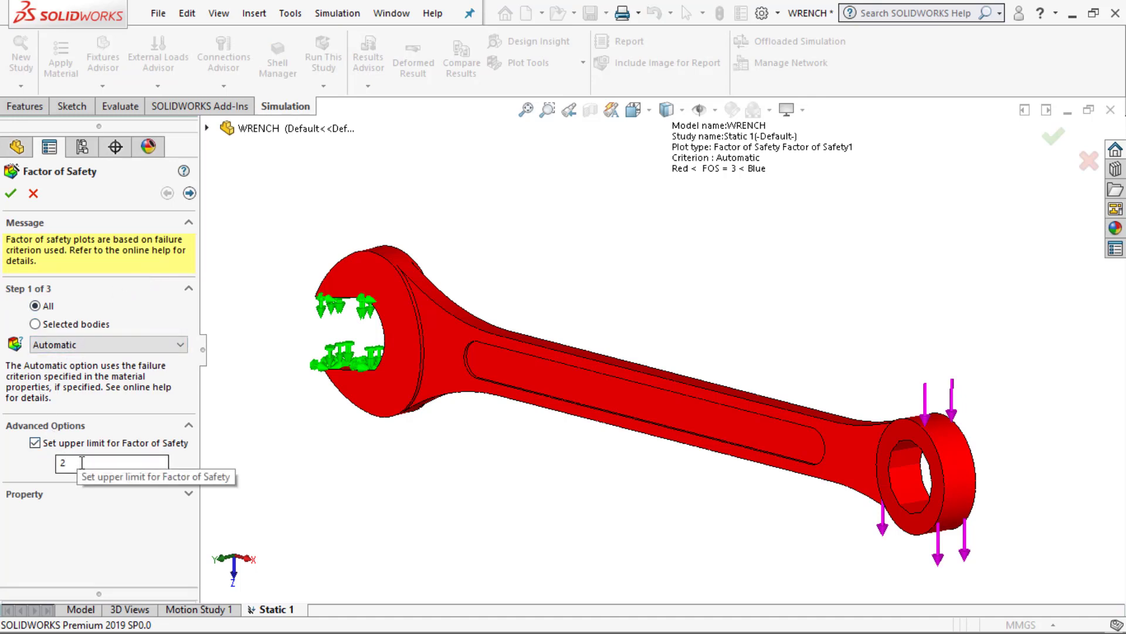
left_click_drag(82, 463, 46, 466)
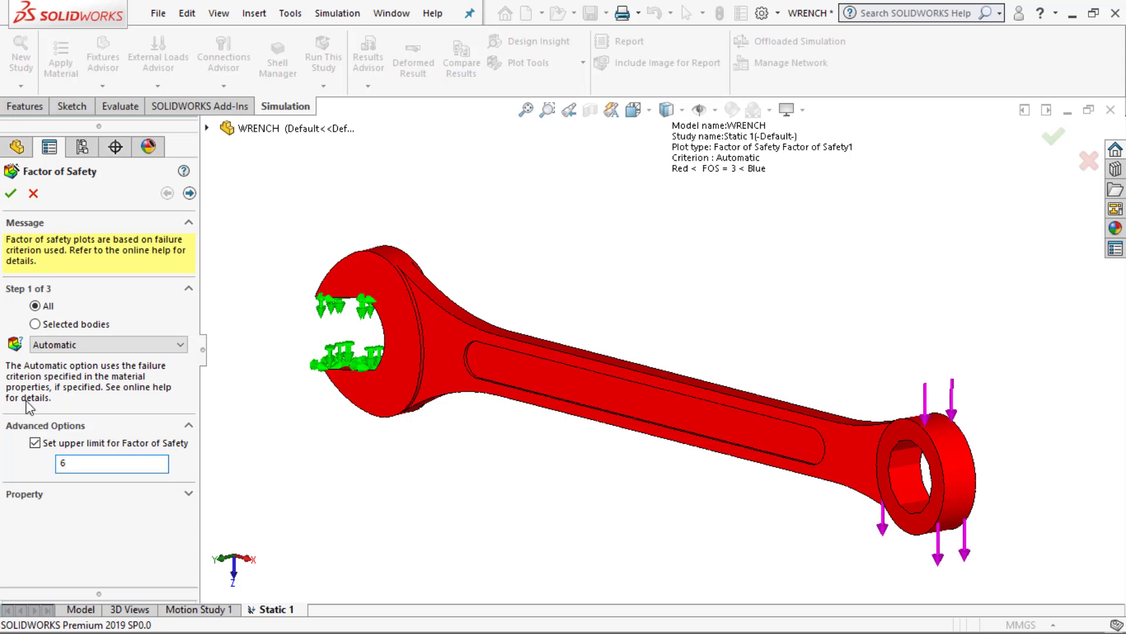
Set the plot to highlight areas below a factor of safety of 2, and dismiss the unsaved document notification.
left_click(189, 194)
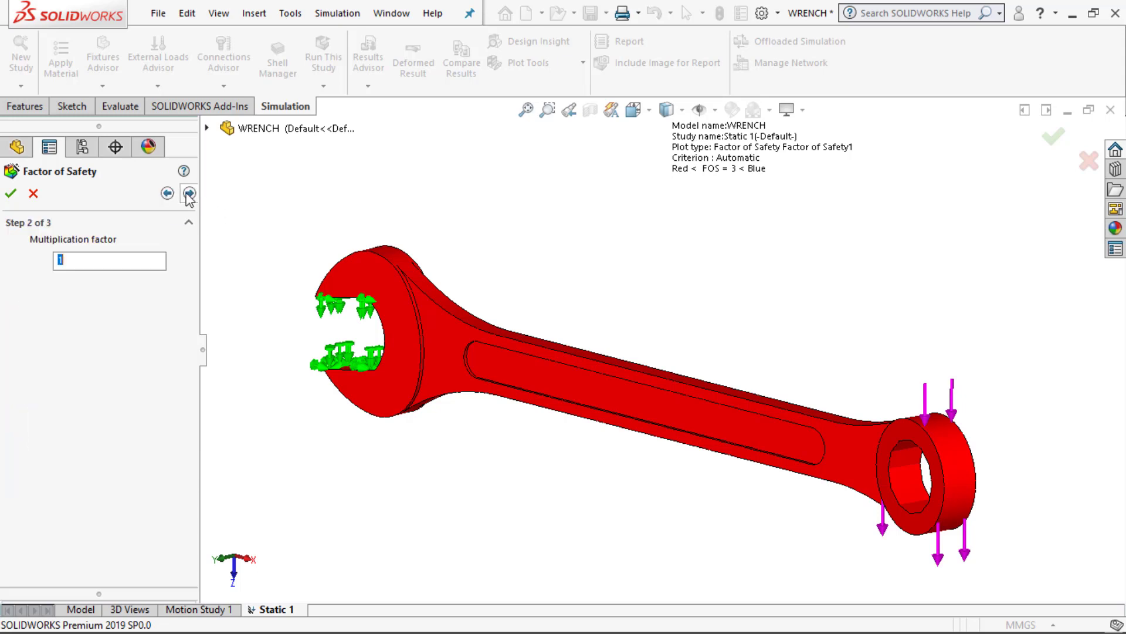
left_click(189, 194)
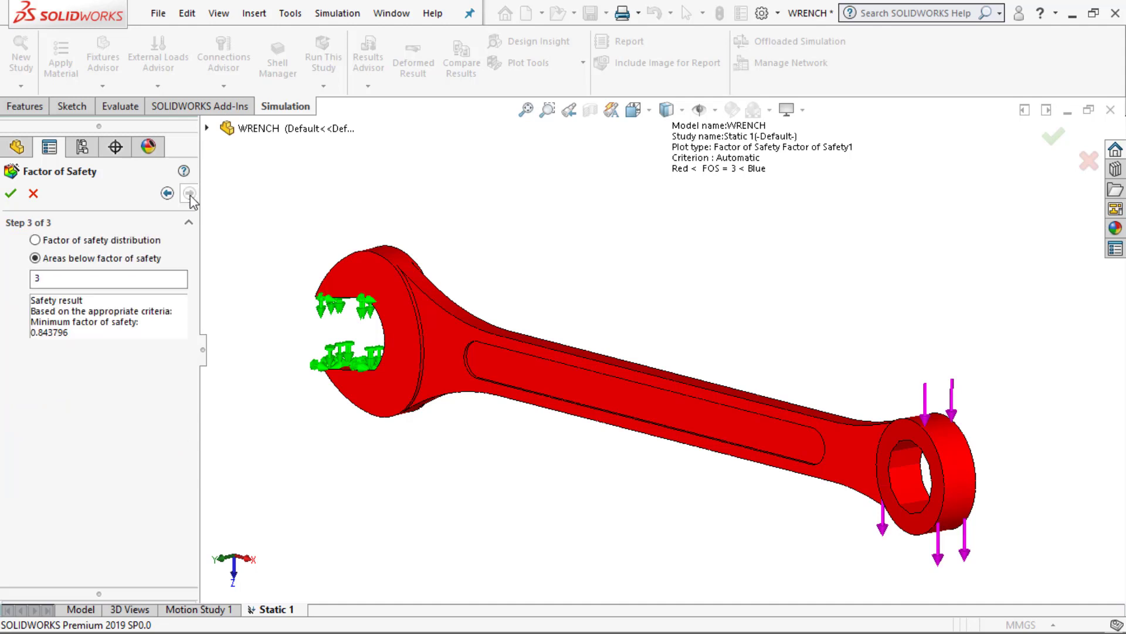
left_click_drag(76, 277, 1, 289)
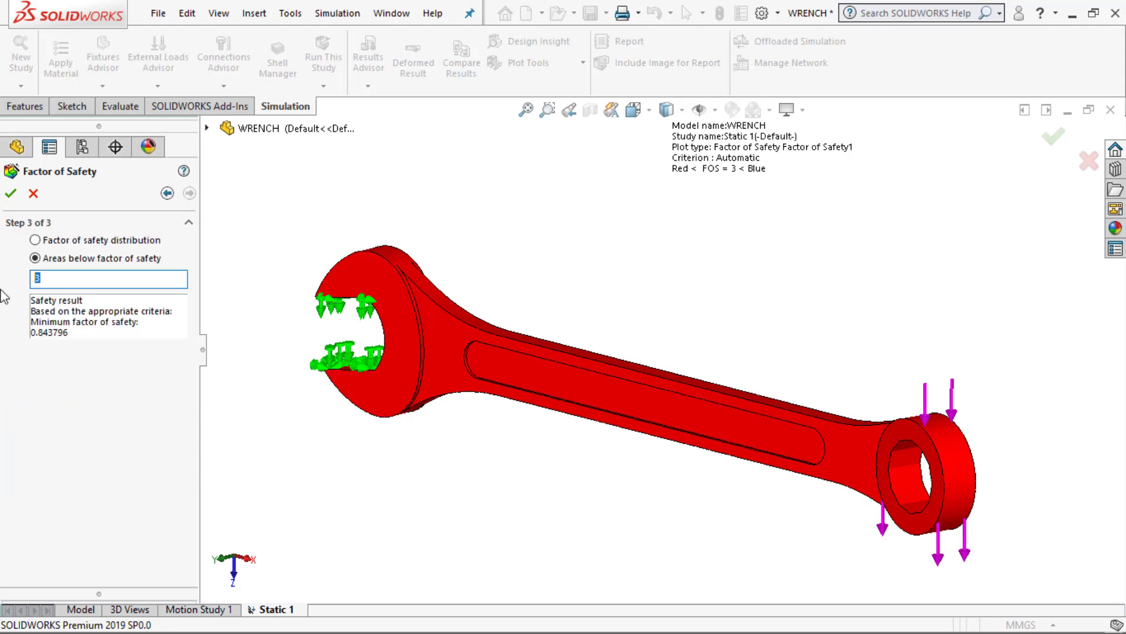
type("2")
left_click(10, 195)
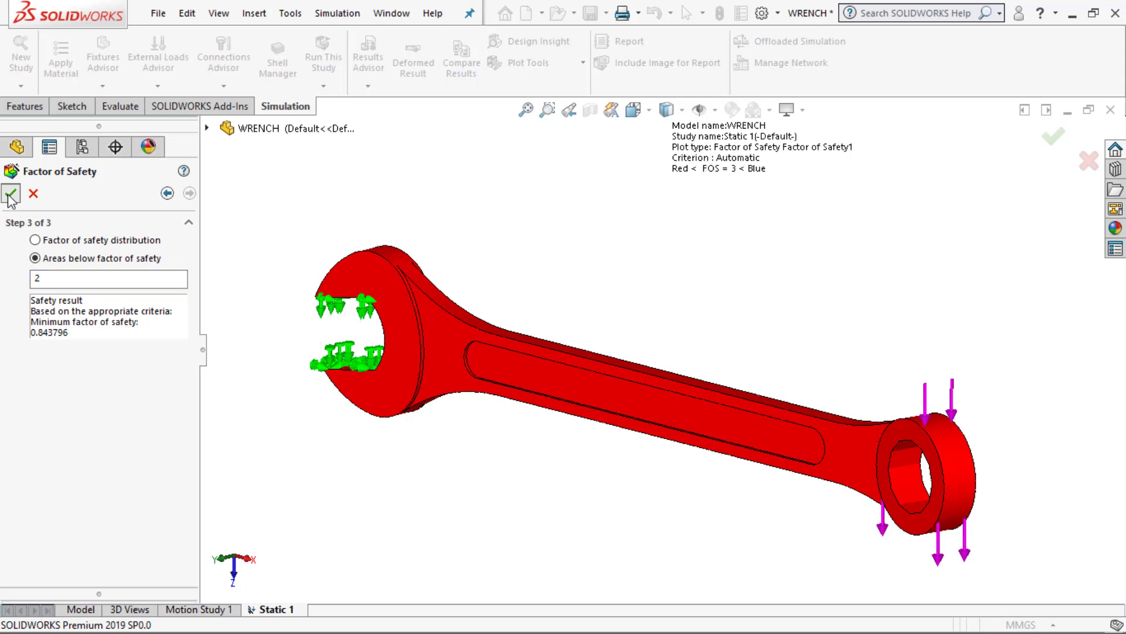
left_click(10, 195)
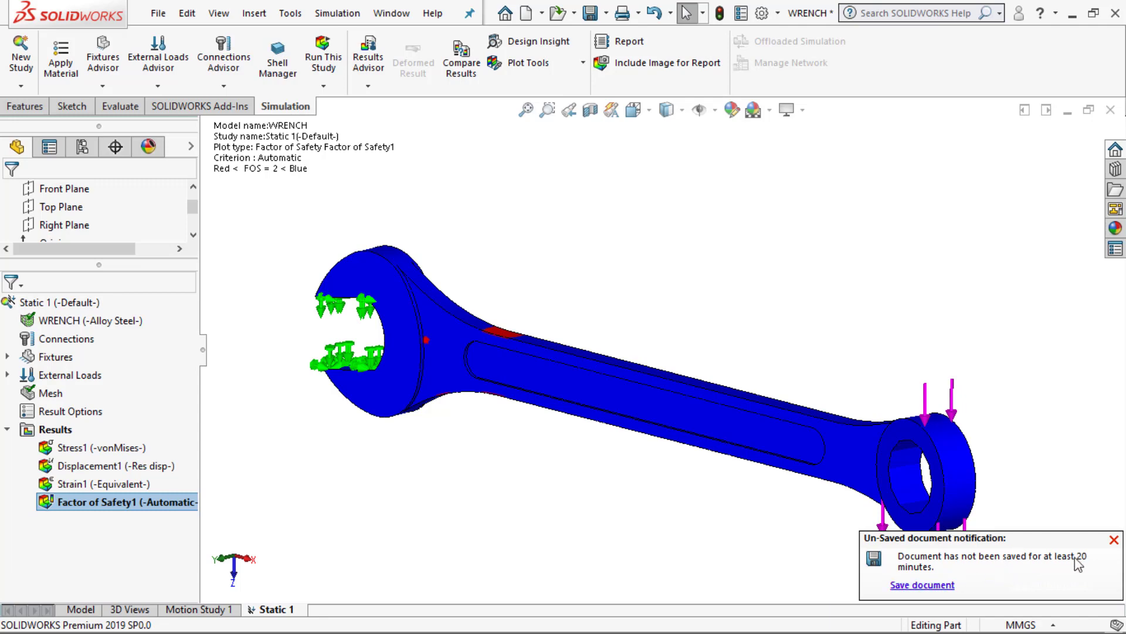
left_click(1114, 540)
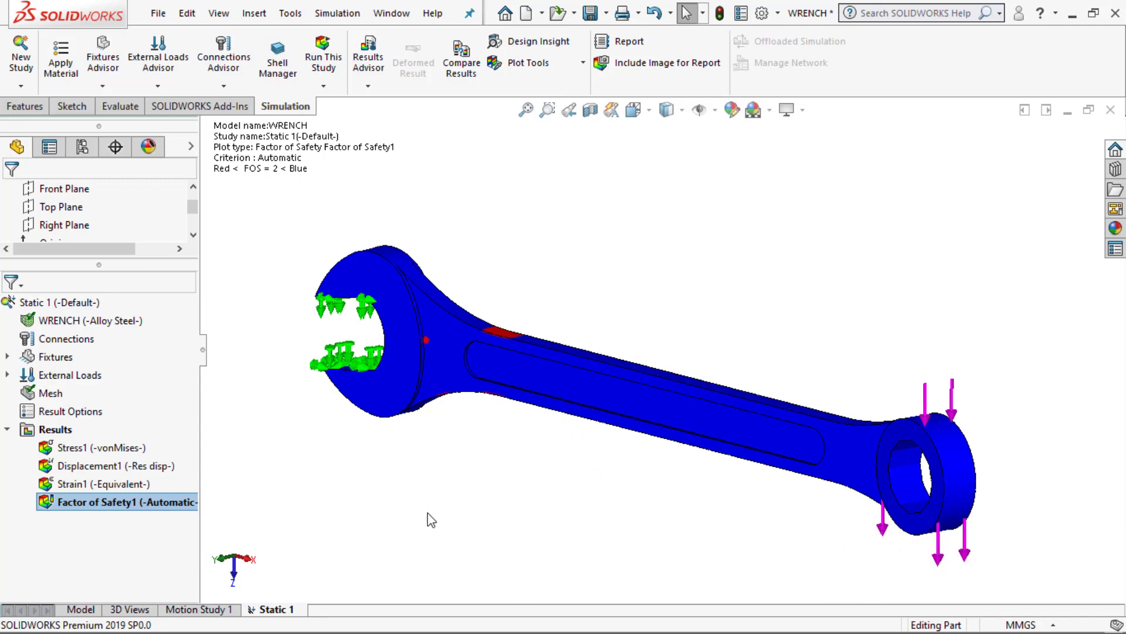
Examine the factor of safety plot around the wrench's open jaw, neck and handle.
scroll(504, 336, "down", 2)
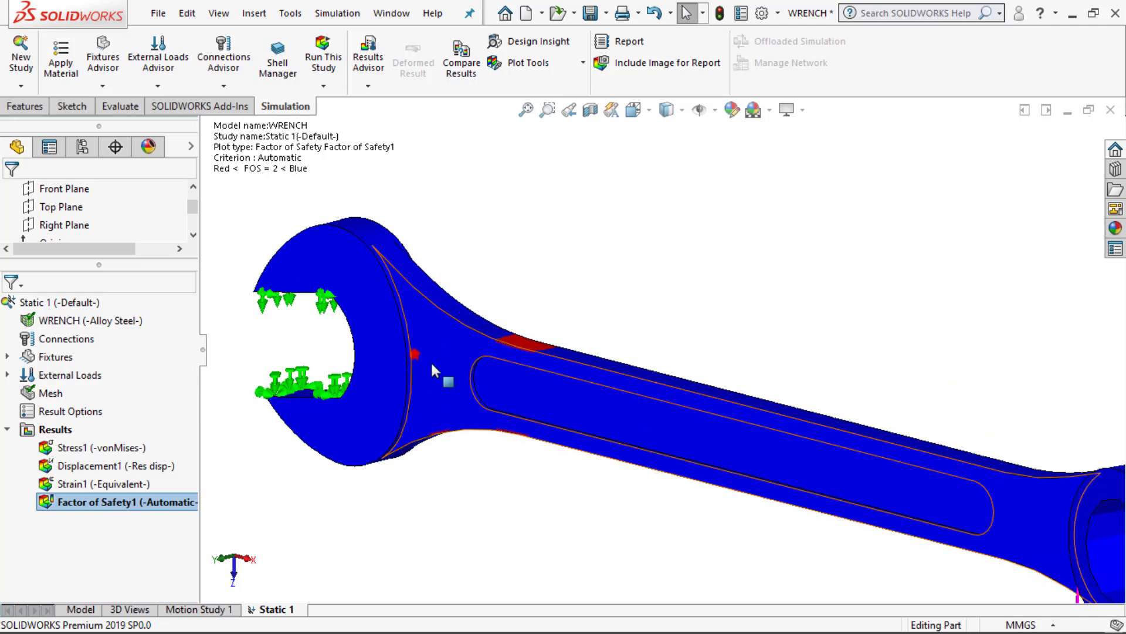
mouse_move(512, 495)
middle_mouse_down()
mouse_move(440, 410)
mouse_move(440, 420)
mouse_move(505, 428)
mouse_move(537, 474)
mouse_move(530, 482)
middle_mouse_up()
scroll(533, 479, "up", 1)
middle_click_drag(467, 292, 378, 357)
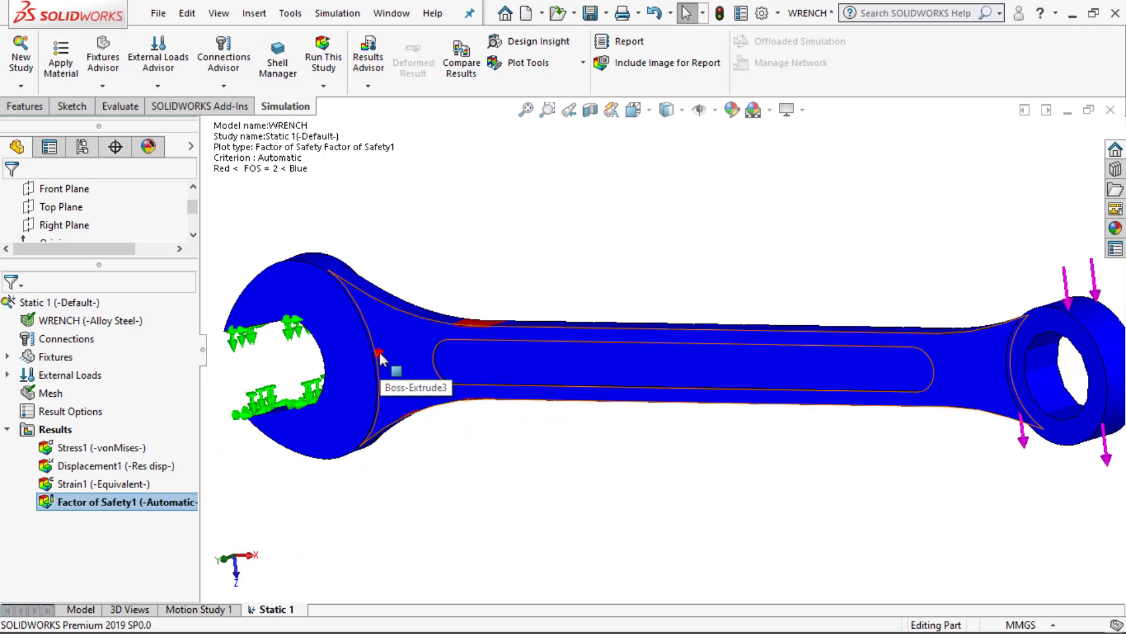
scroll(505, 462, "up", 1)
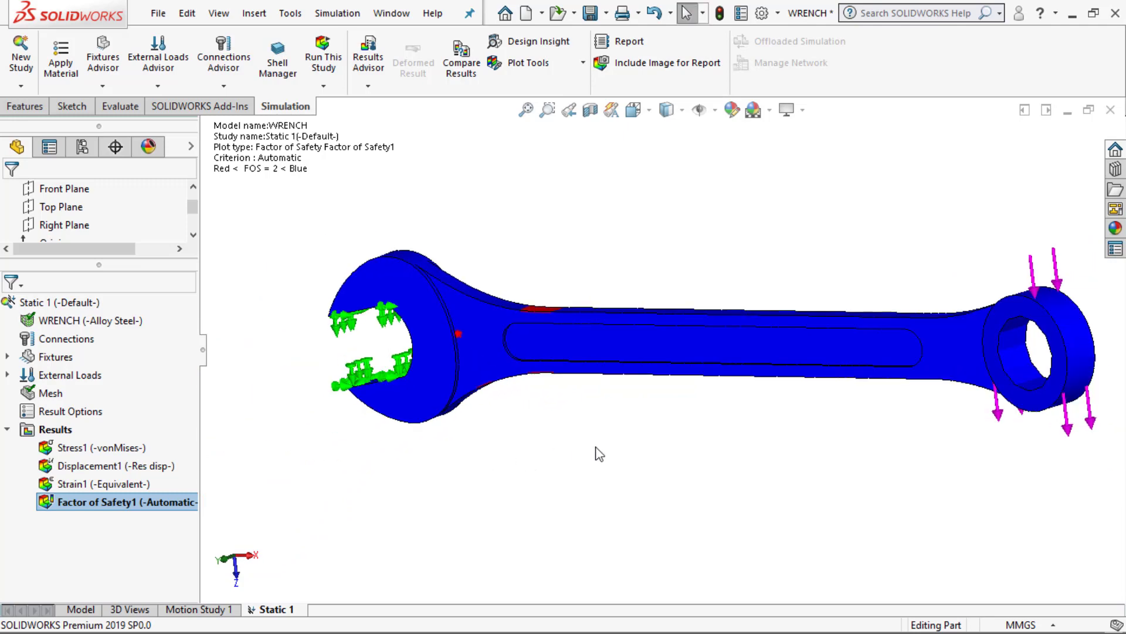
mouse_move(597, 455)
middle_mouse_down()
mouse_move(569, 448)
mouse_move(600, 463)
middle_mouse_up()
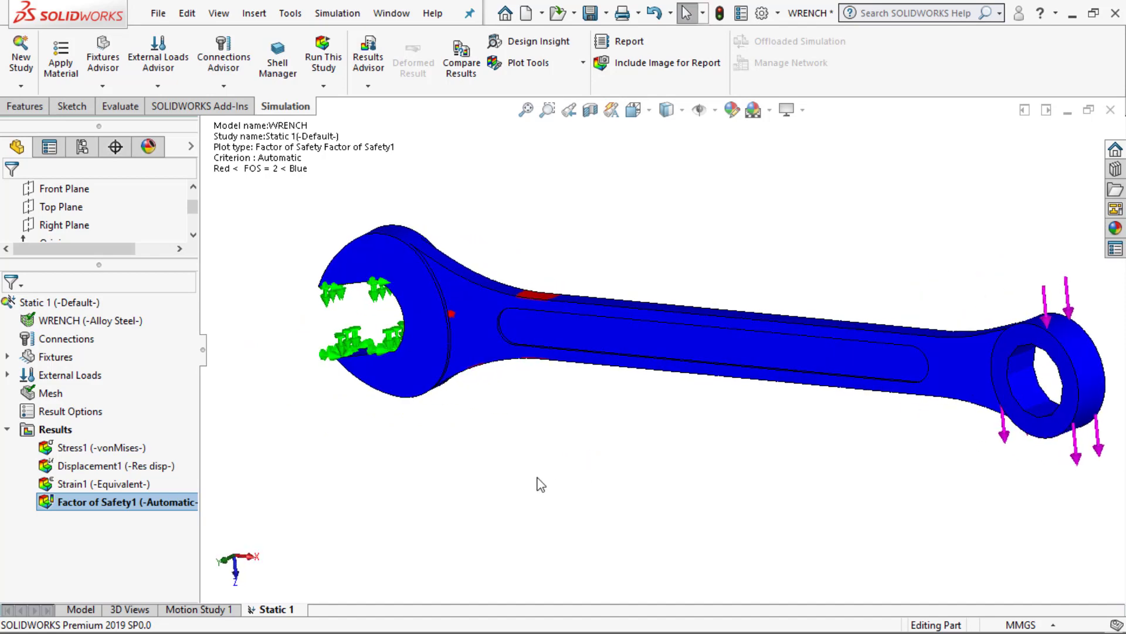